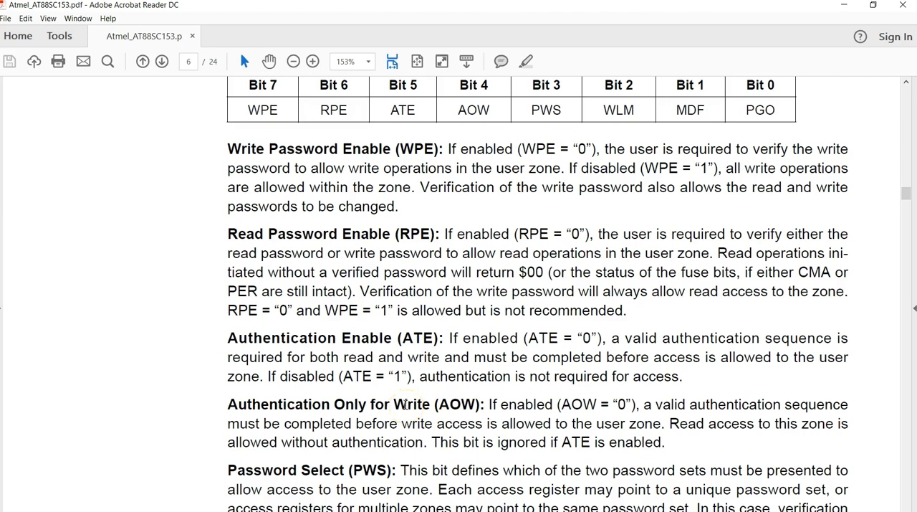
# Temporarily mark the Write Password Enable and Read Password Enable definitions below Table 6-1 with red check marks, then clear the marks.
pyautogui.scroll(2, 405, 405)
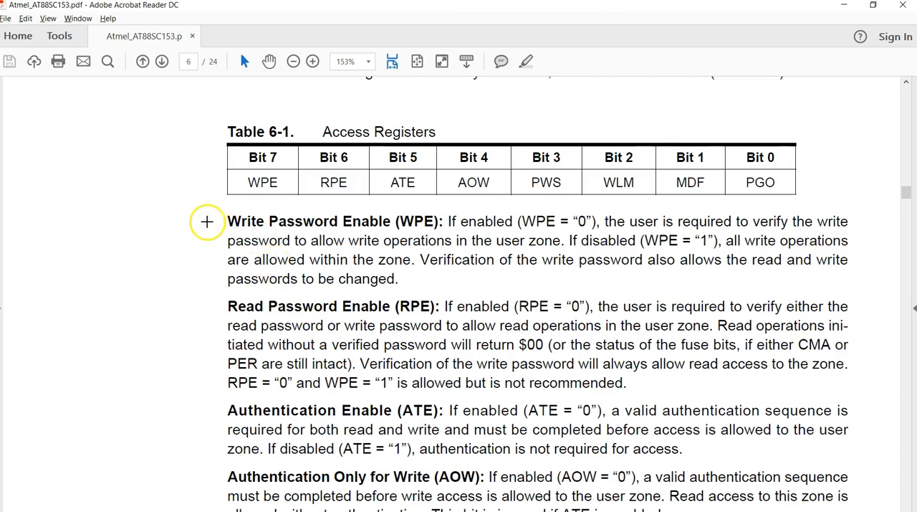
pyautogui.moveTo(210, 225); pyautogui.dragTo(221, 214)
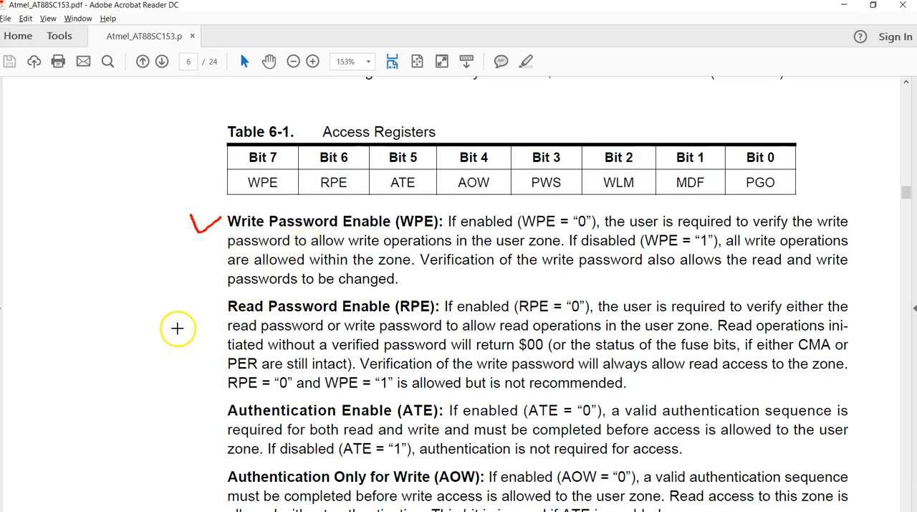
pyautogui.moveTo(183, 327); pyautogui.dragTo(206, 305)
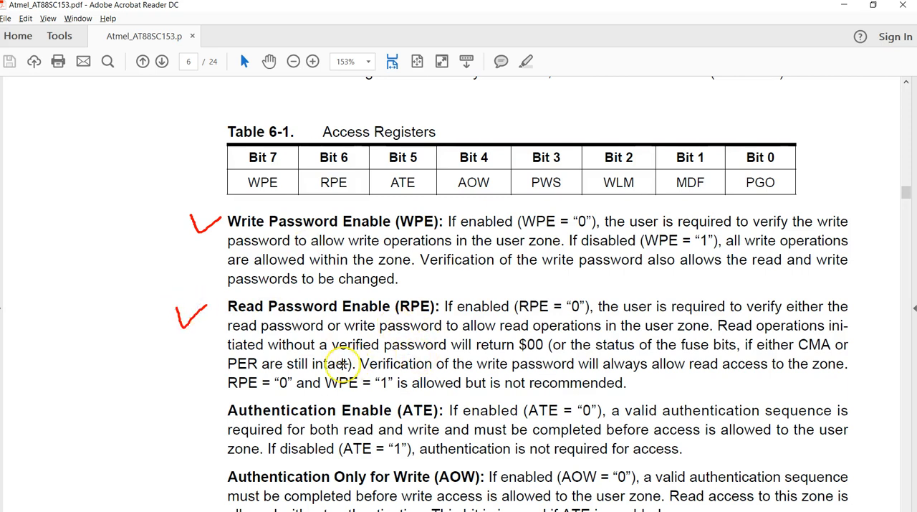
pyautogui.press('Escape')
# Put temporary check marks beside the Write Lock Mode, Modify Forbidden and Program Only definitions on page 7, and clear them.
pyautogui.scroll(-5, 223, 412)
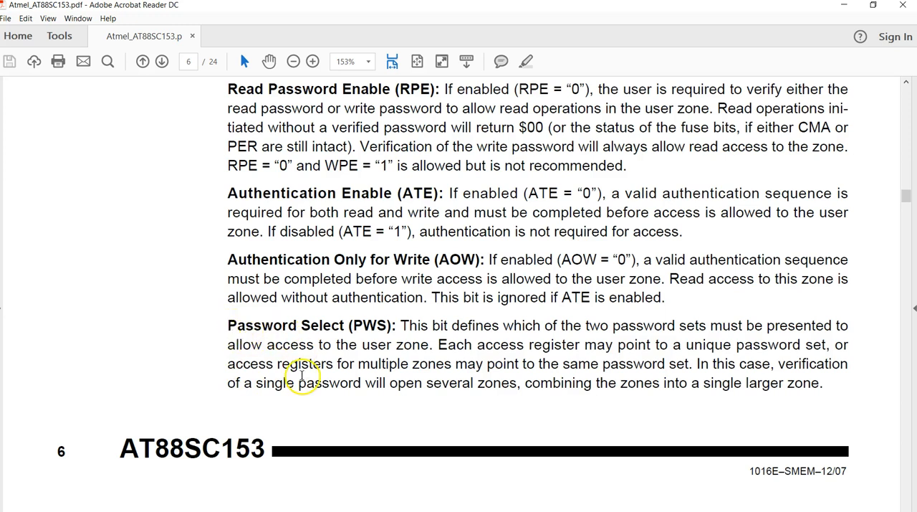
pyautogui.scroll(-5, 302, 374)
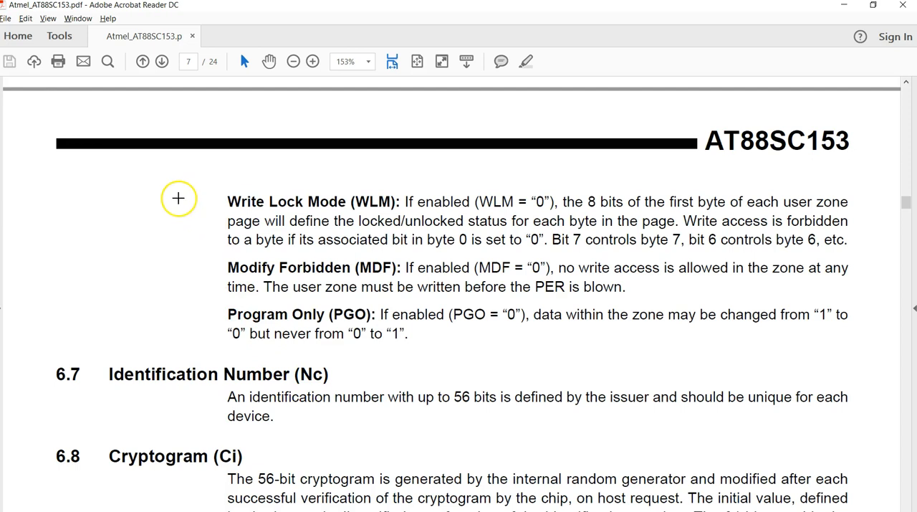
pyautogui.moveTo(182, 213); pyautogui.dragTo(262, 185)
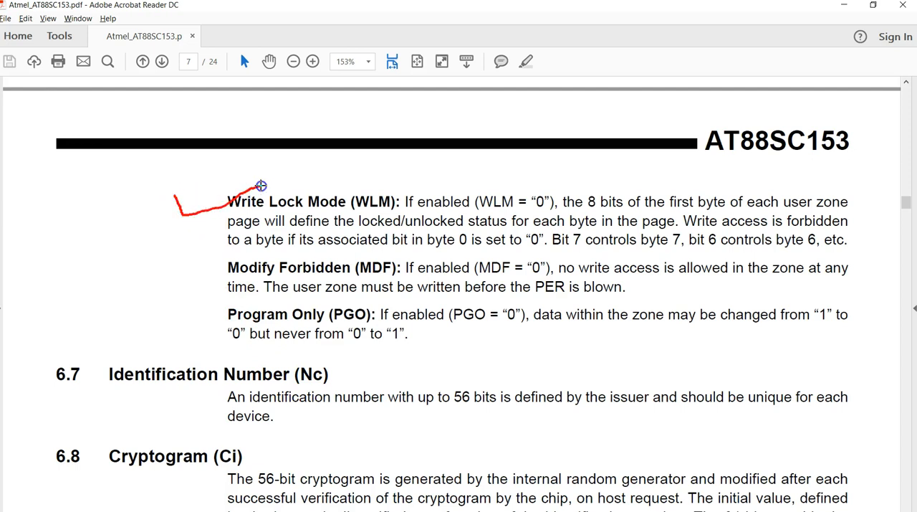
pyautogui.moveTo(171, 275)
pyautogui.mouseDown()
pyautogui.moveTo(174, 291)
pyautogui.moveTo(279, 252)
pyautogui.mouseUp()
pyautogui.moveTo(167, 314)
pyautogui.mouseDown()
pyautogui.moveTo(172, 344)
pyautogui.moveTo(280, 317)
pyautogui.mouseUp()
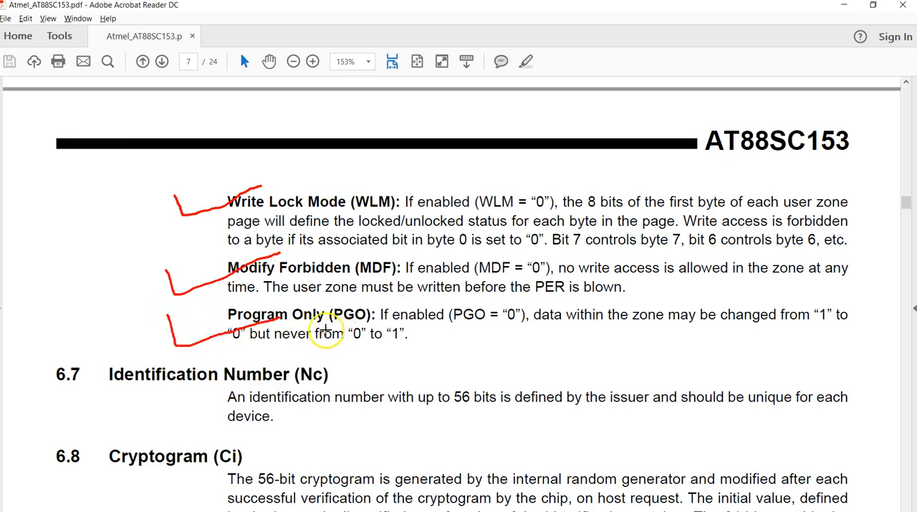
pyautogui.press('Escape')
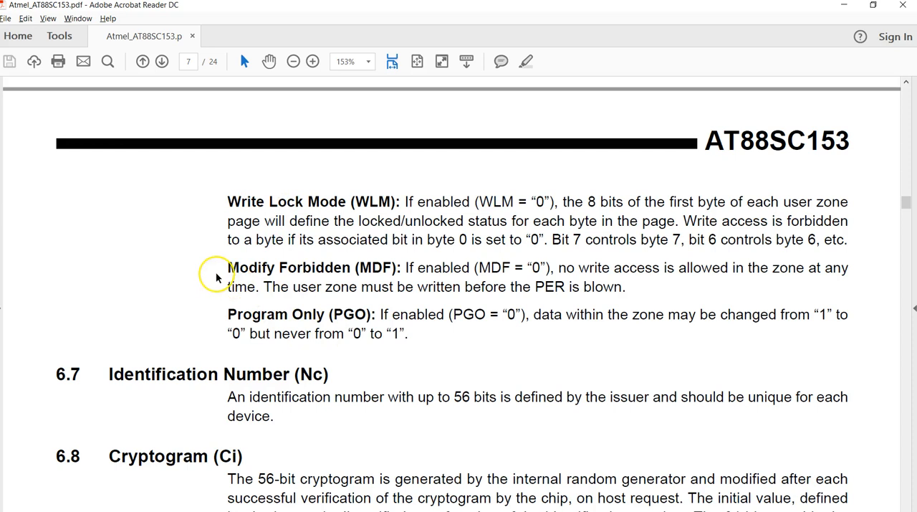
# Check-mark the Modify Forbidden and Program Only definitions, underlining "PER is blown" and sketching a boxed 0–1 note below the Program Only text.
pyautogui.moveTo(196, 273); pyautogui.dragTo(242, 255)
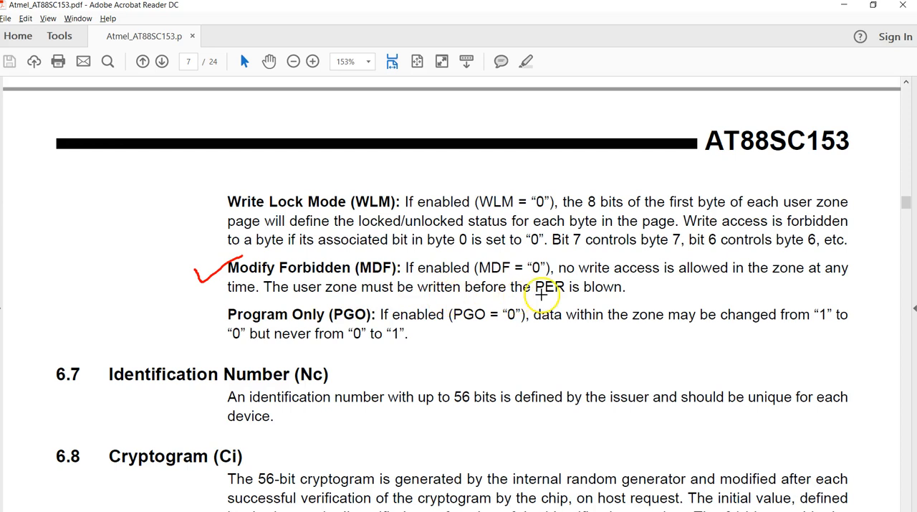
pyautogui.moveTo(545, 296); pyautogui.dragTo(619, 294)
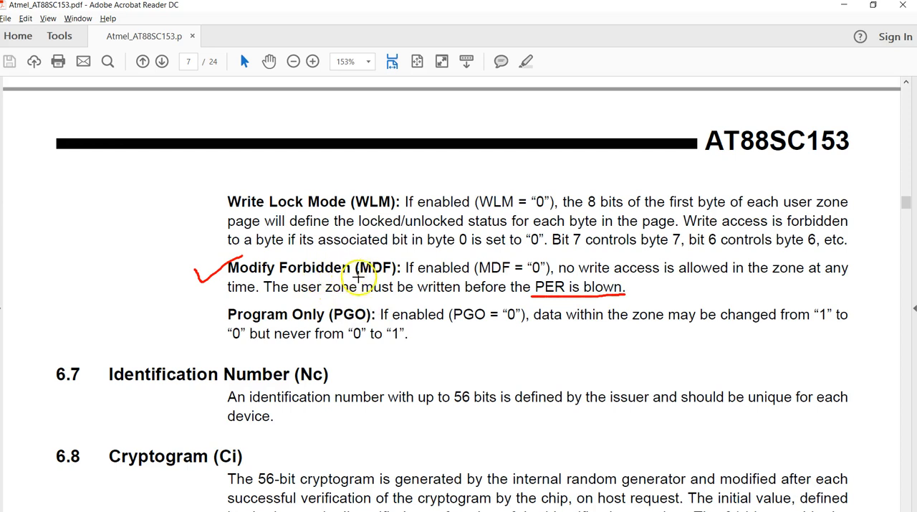
pyautogui.moveTo(208, 336); pyautogui.dragTo(250, 311)
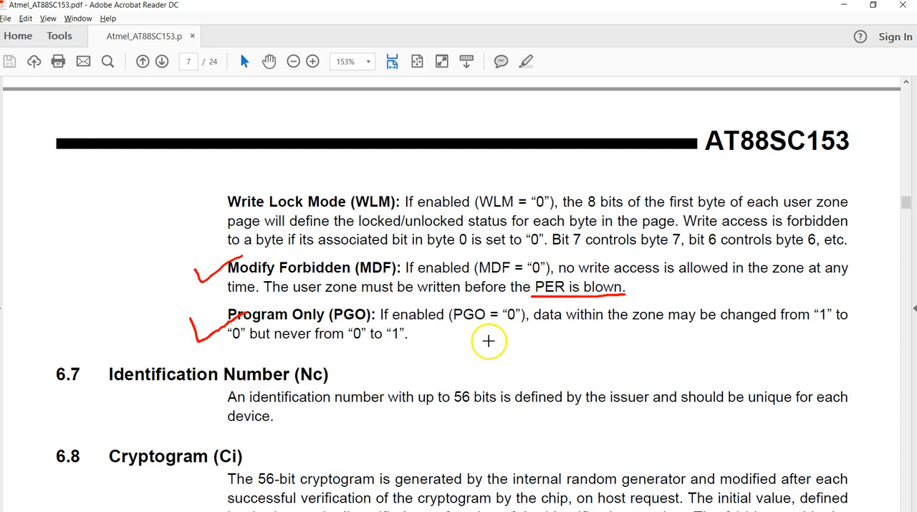
pyautogui.moveTo(485, 337)
pyautogui.mouseDown()
pyautogui.moveTo(485, 349)
pyautogui.moveTo(488, 337)
pyautogui.moveTo(546, 337)
pyautogui.moveTo(552, 350)
pyautogui.mouseUp()
pyautogui.moveTo(476, 369)
pyautogui.mouseDown()
pyautogui.moveTo(463, 324)
pyautogui.moveTo(559, 305)
pyautogui.moveTo(569, 357)
pyautogui.moveTo(475, 370)
pyautogui.mouseUp()
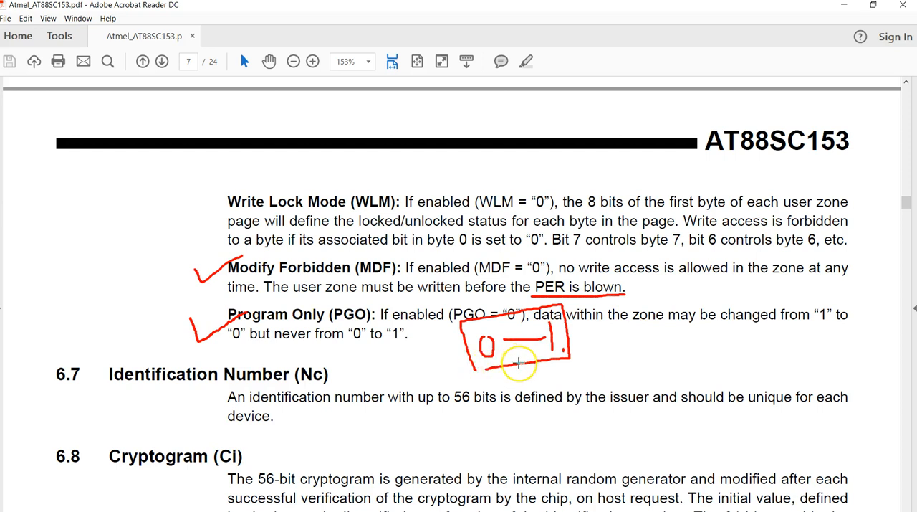
# Check-mark the Write Lock Mode definition, annotate its bit 6 and byte 6 example, and clear all drawn marks.
pyautogui.moveTo(175, 200)
pyautogui.mouseDown()
pyautogui.moveTo(178, 211)
pyautogui.moveTo(205, 212)
pyautogui.moveTo(238, 195)
pyautogui.mouseUp()
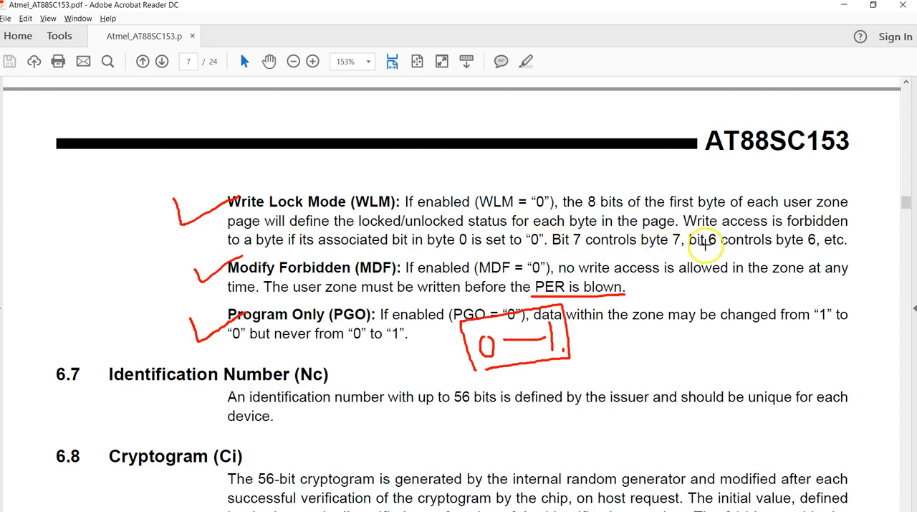
pyautogui.moveTo(707, 252)
pyautogui.mouseDown()
pyautogui.moveTo(704, 260)
pyautogui.moveTo(709, 252)
pyautogui.mouseUp()
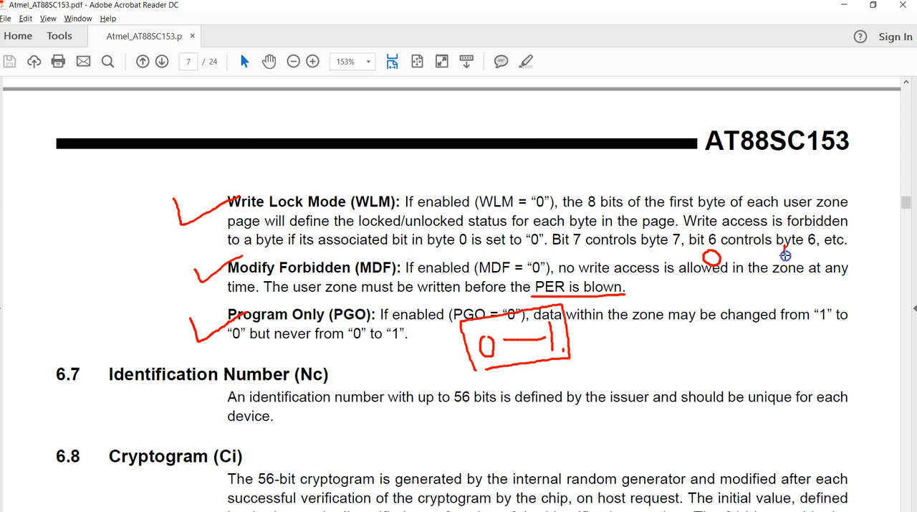
pyautogui.press('Escape')
# Check-mark the Authentication Enable and Authentication Only for Write definitions on page 6, and clear the marks.
pyautogui.scroll(5, 399, 367)
pyautogui.scroll(2, 399, 366)
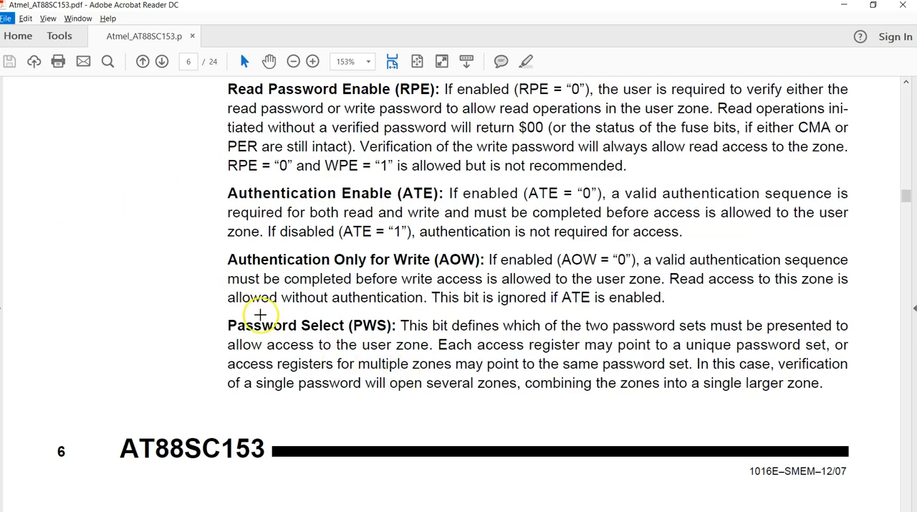
pyautogui.moveTo(168, 192)
pyautogui.mouseDown()
pyautogui.moveTo(189, 203)
pyautogui.moveTo(218, 185)
pyautogui.mouseUp()
pyautogui.moveTo(182, 258)
pyautogui.mouseDown()
pyautogui.moveTo(186, 266)
pyautogui.moveTo(222, 256)
pyautogui.mouseUp()
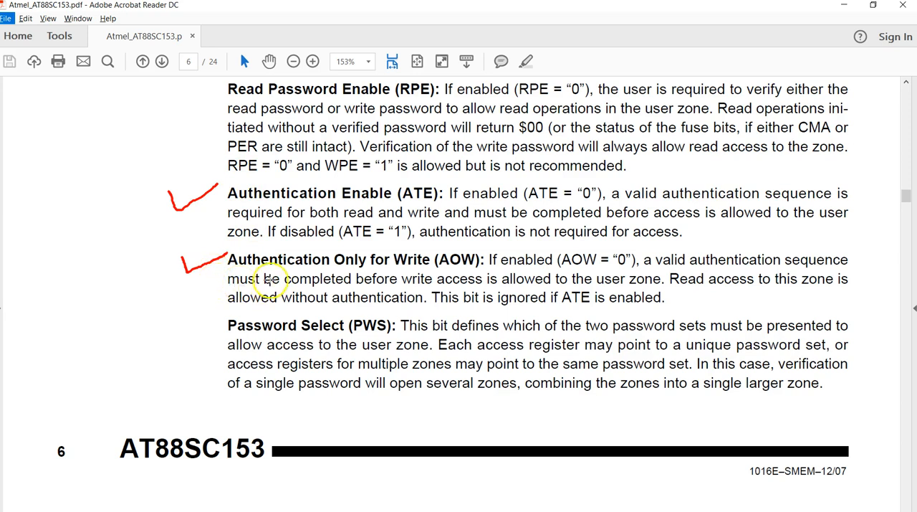
pyautogui.press('Escape')
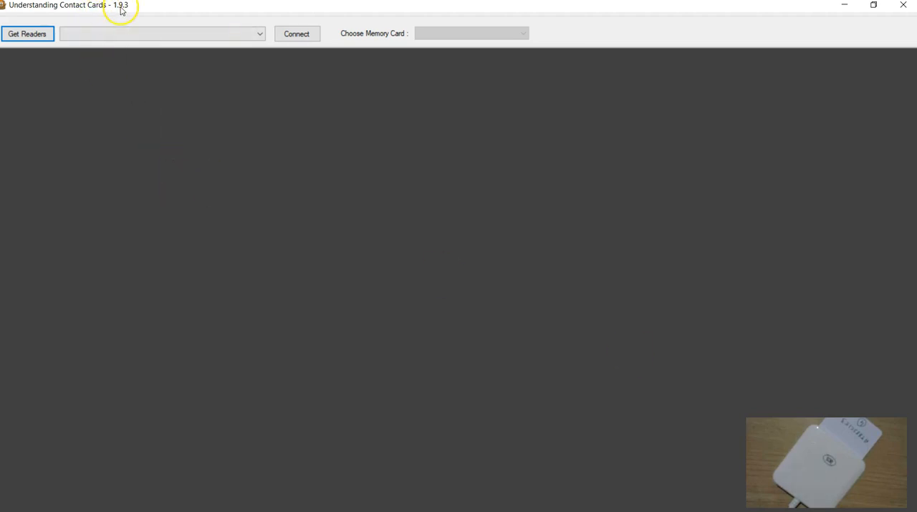
# In Understanding Contact Cards, connect to ACS CCID USB Reader 0, select the AT88SC153 card and read its entire contents.
pyautogui.click(39, 34)
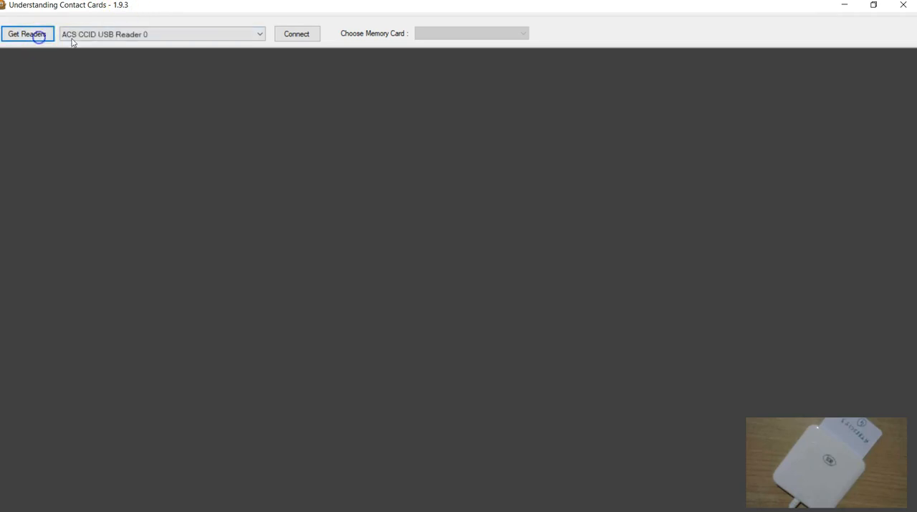
pyautogui.click(294, 35)
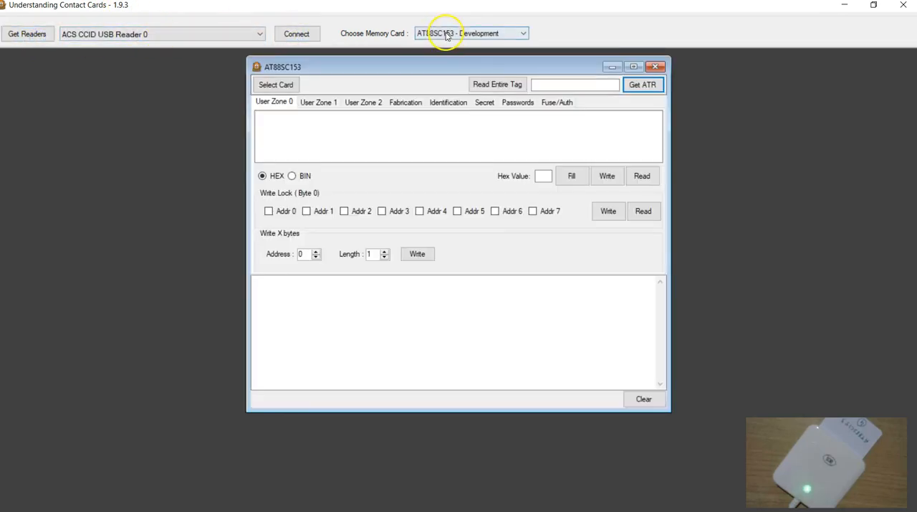
pyautogui.click(280, 84)
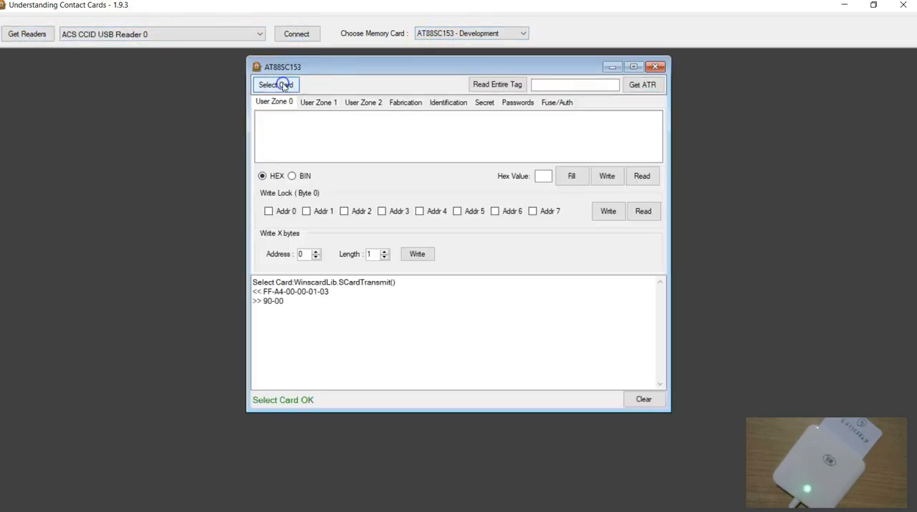
pyautogui.click(496, 85)
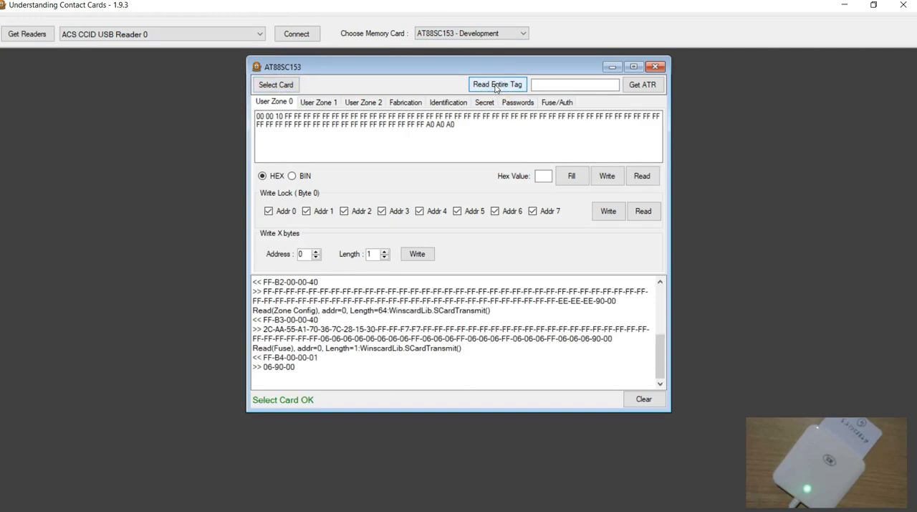
# Review the identification and fabrication data, then enter the Secure code/Write 1 password and verify it against the card.
pyautogui.click(442, 99)
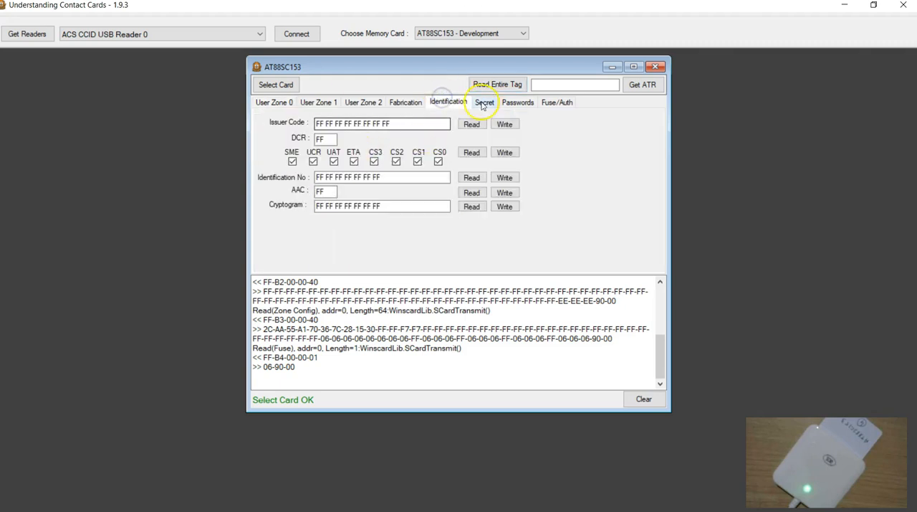
pyautogui.click(408, 103)
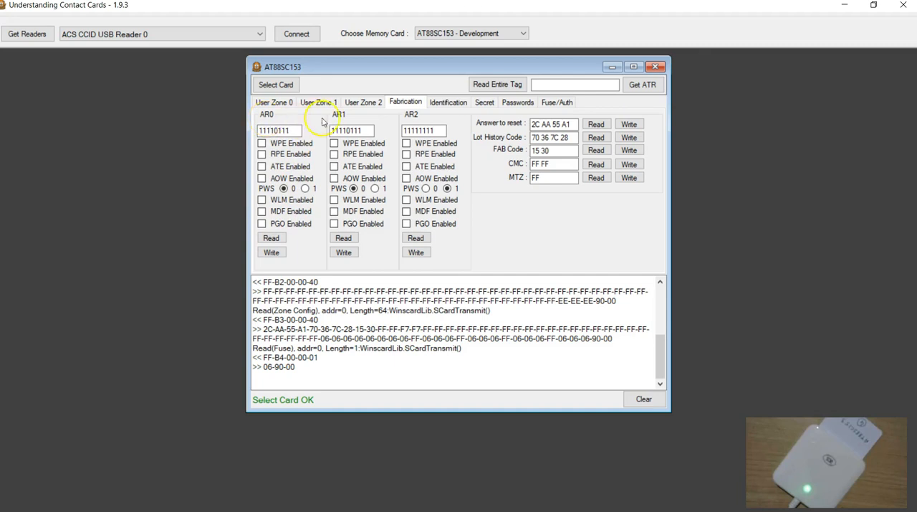
pyautogui.click(516, 104)
pyautogui.moveTo(327, 213); pyautogui.dragTo(251, 218)
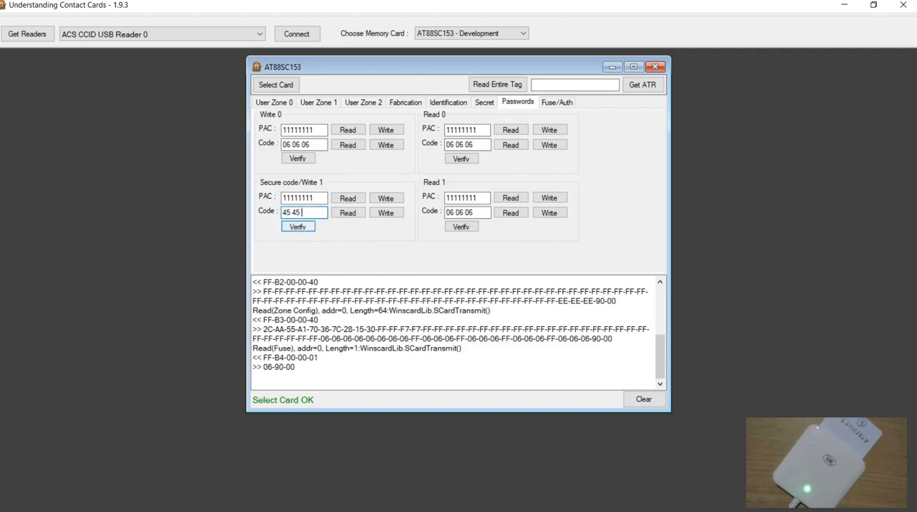
pyautogui.click(293, 227)
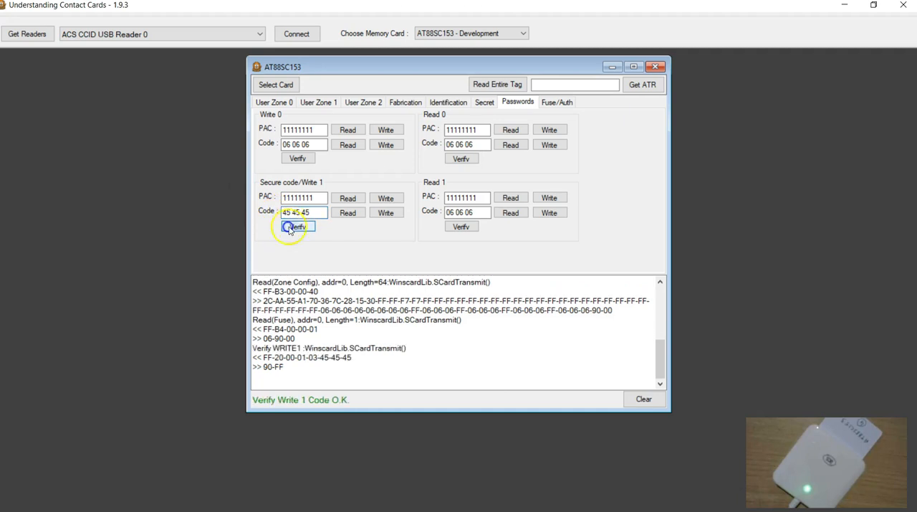
# Read the Write 0, Read 0 and Read 1 password codes from the card.
pyautogui.click(341, 147)
pyautogui.click(510, 145)
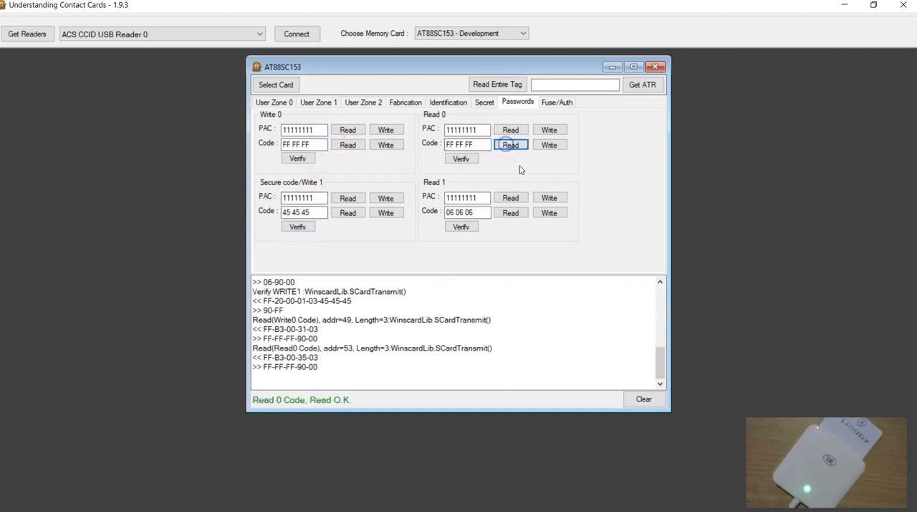
pyautogui.click(510, 212)
# Enable MDF in access register AR0, write the register to the card, and read it back with the log cleared.
pyautogui.click(405, 102)
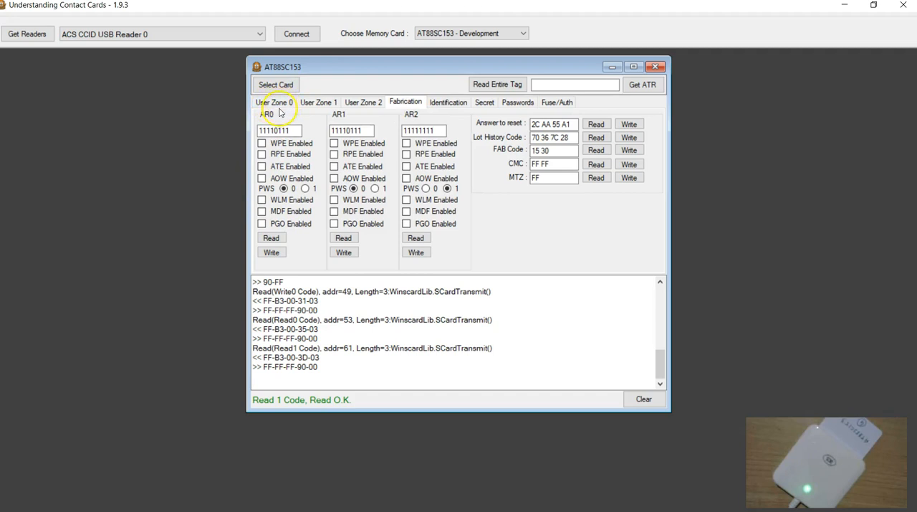
pyautogui.click(263, 211)
pyautogui.click(271, 252)
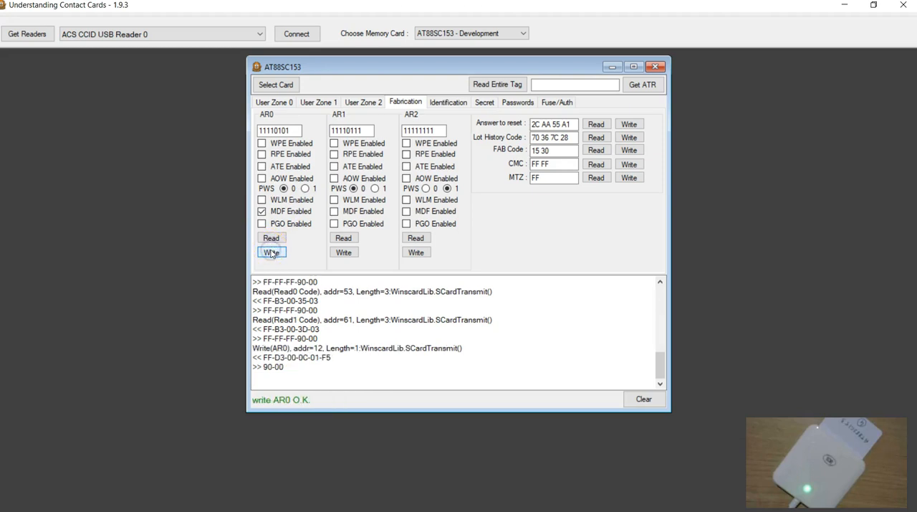
pyautogui.click(640, 399)
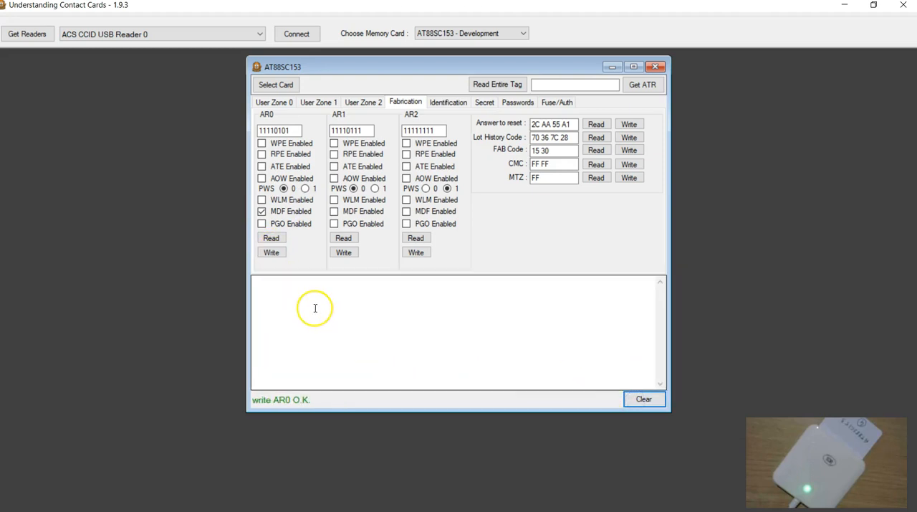
pyautogui.click(271, 238)
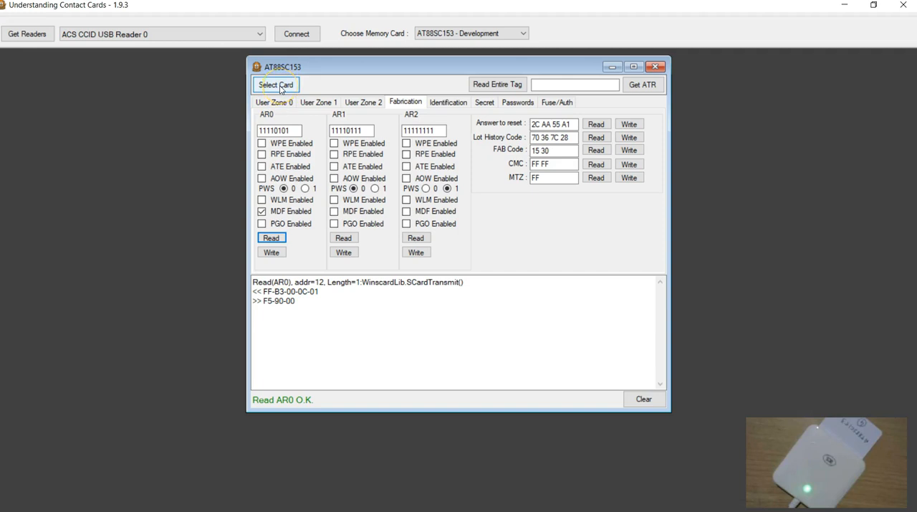
# Replace the last three bytes of User Zone 0 with 11 11 11 and write the zone to the card.
pyautogui.click(268, 107)
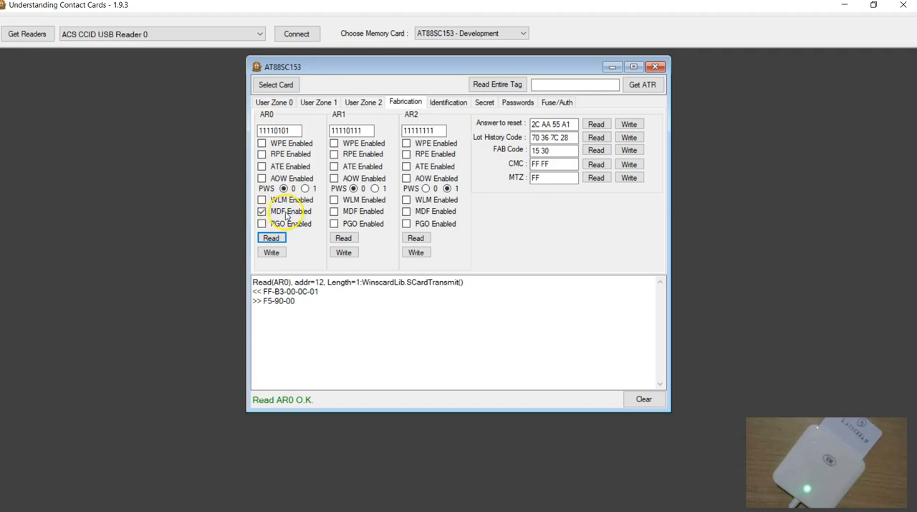
pyautogui.click(273, 102)
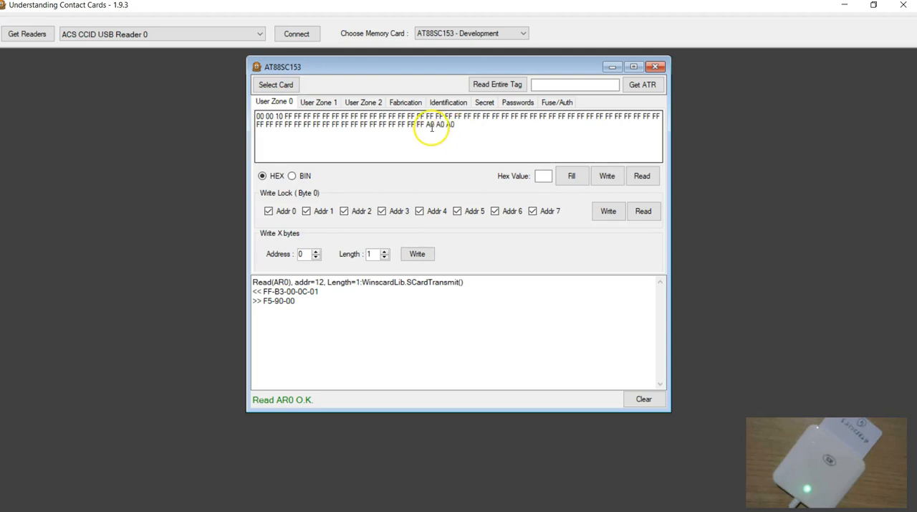
pyautogui.moveTo(429, 124); pyautogui.dragTo(486, 127)
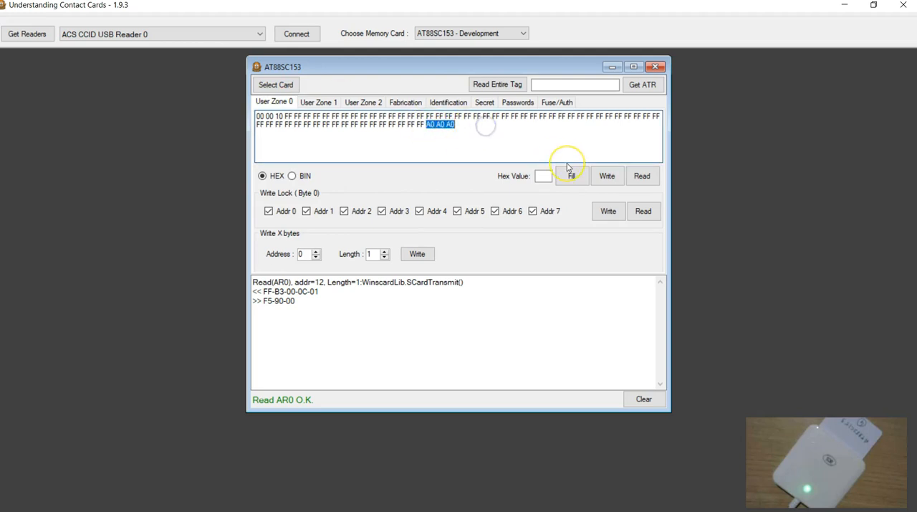
pyautogui.write('11')
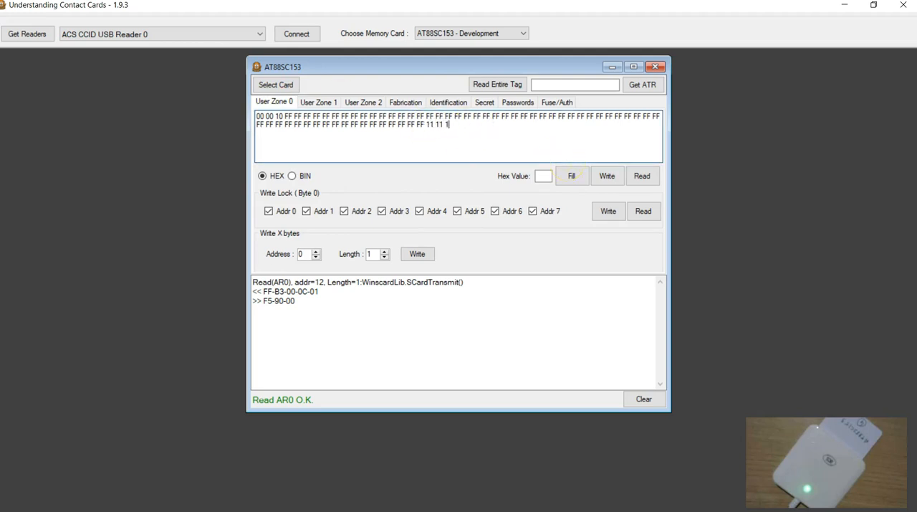
pyautogui.click(607, 183)
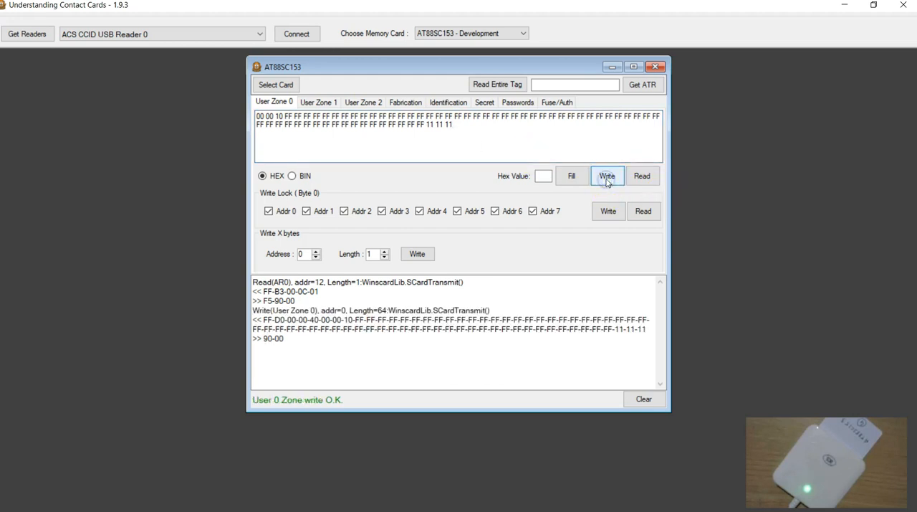
# Review the User Zone 0 write exchange in the log, then read the zone back and examine its last three bytes.
pyautogui.moveTo(261, 338)
pyautogui.mouseDown()
pyautogui.moveTo(280, 336)
pyautogui.moveTo(256, 321)
pyautogui.mouseUp()
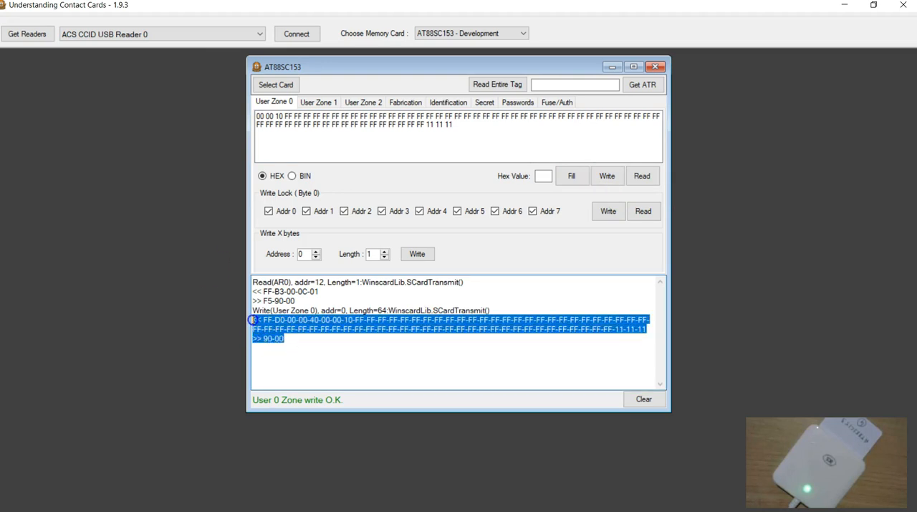
pyautogui.click(338, 353)
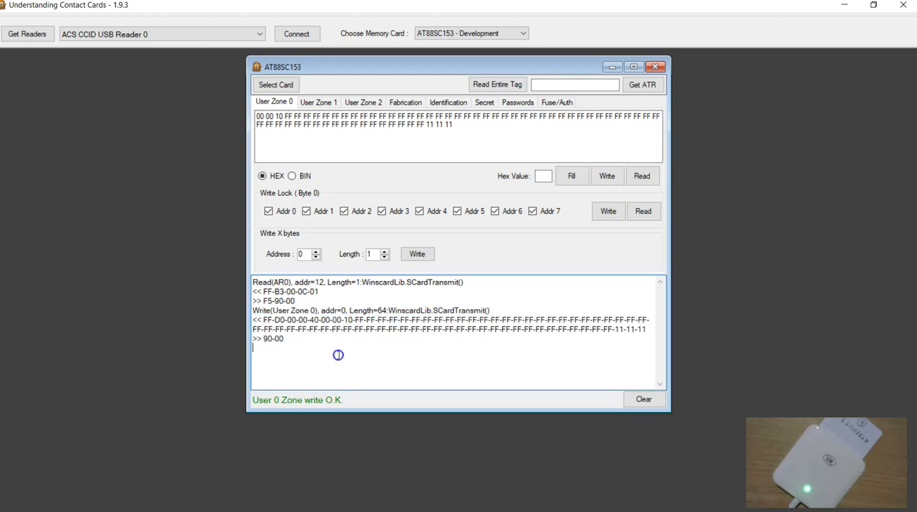
pyautogui.click(644, 176)
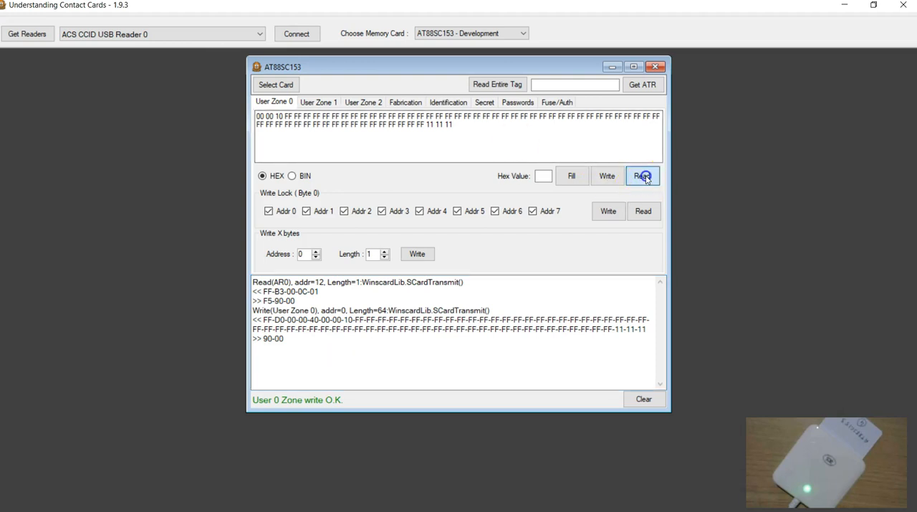
pyautogui.moveTo(426, 124); pyautogui.dragTo(449, 122)
pyautogui.click(438, 135)
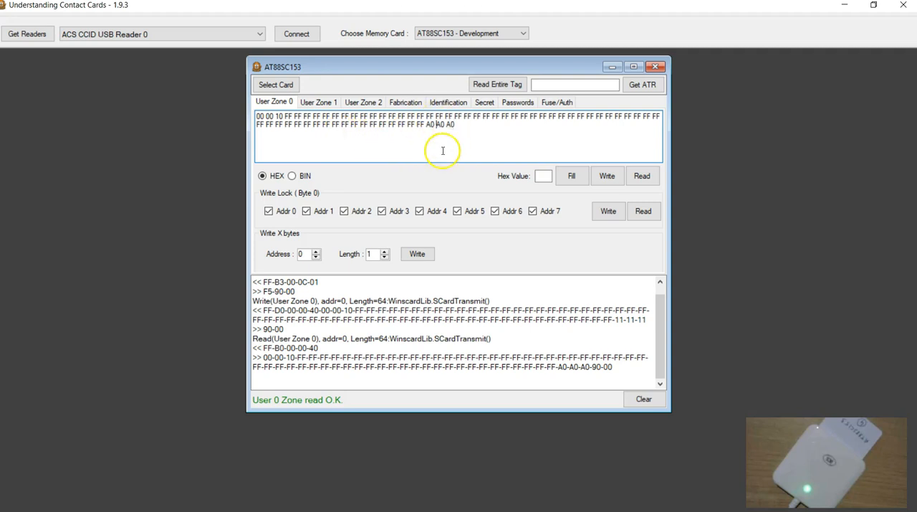
# Enable MDF in access register AR1, write the register to the card, and clear the log.
pyautogui.click(446, 103)
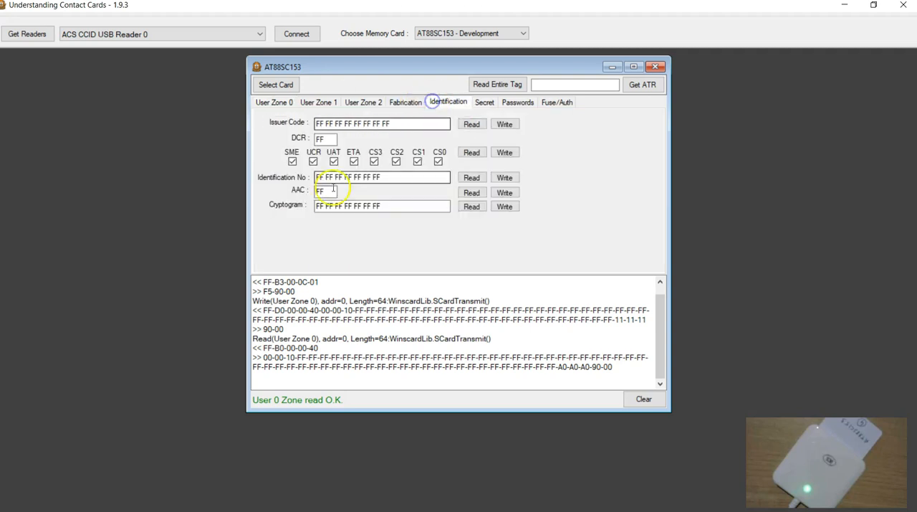
pyautogui.click(274, 103)
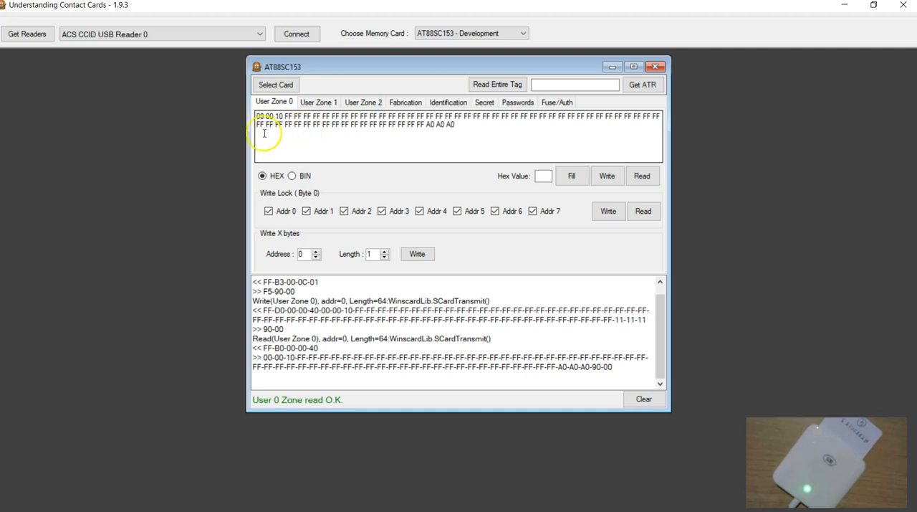
pyautogui.click(335, 102)
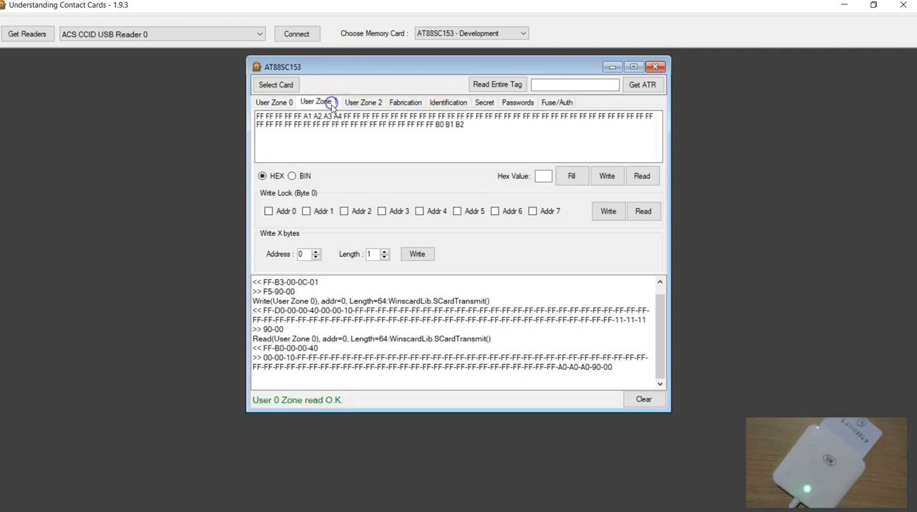
pyautogui.click(434, 103)
pyautogui.click(402, 104)
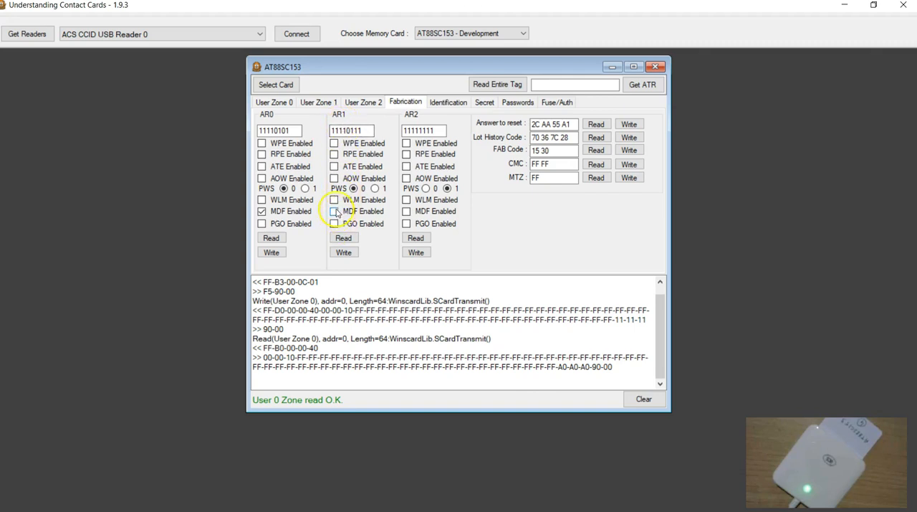
pyautogui.click(334, 211)
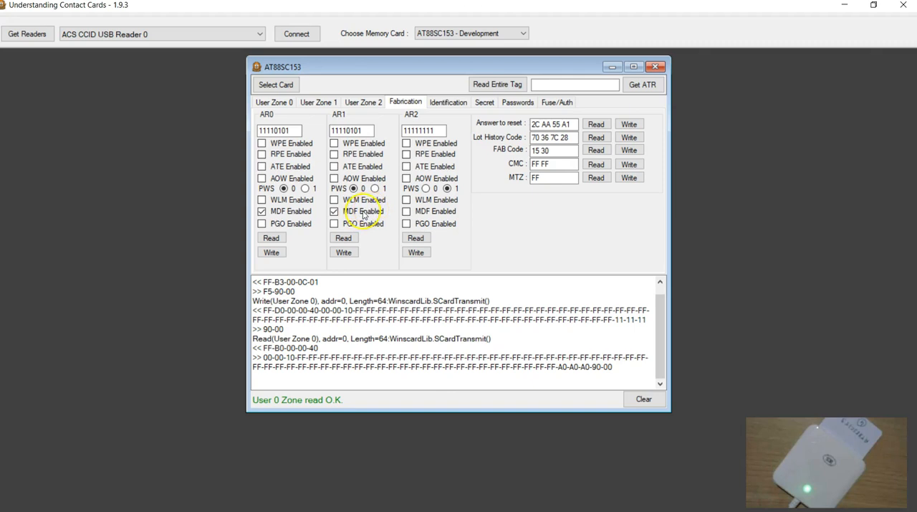
pyautogui.click(344, 252)
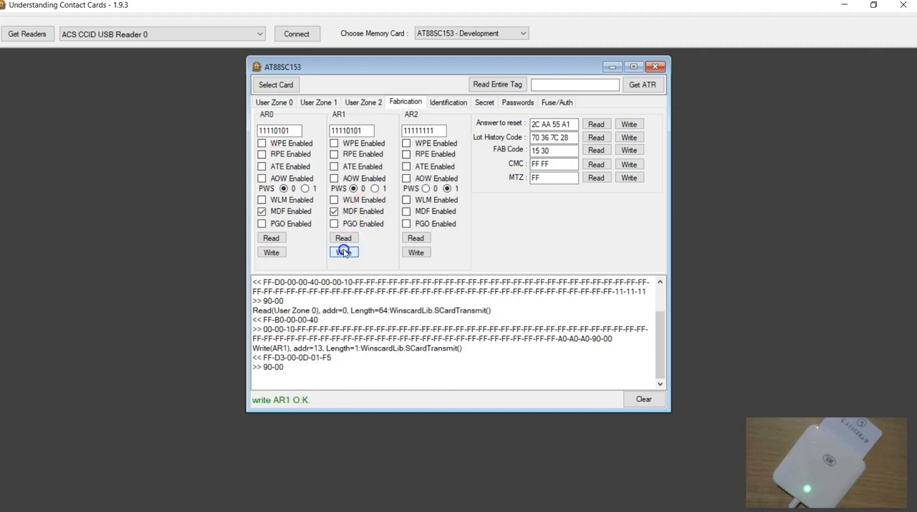
pyautogui.click(647, 399)
# Replace the last three bytes of User Zone 1 with 00 00 00 and write the zone to the card.
pyautogui.click(319, 102)
pyautogui.moveTo(434, 129); pyautogui.dragTo(489, 124)
pyautogui.write('00 00 00')
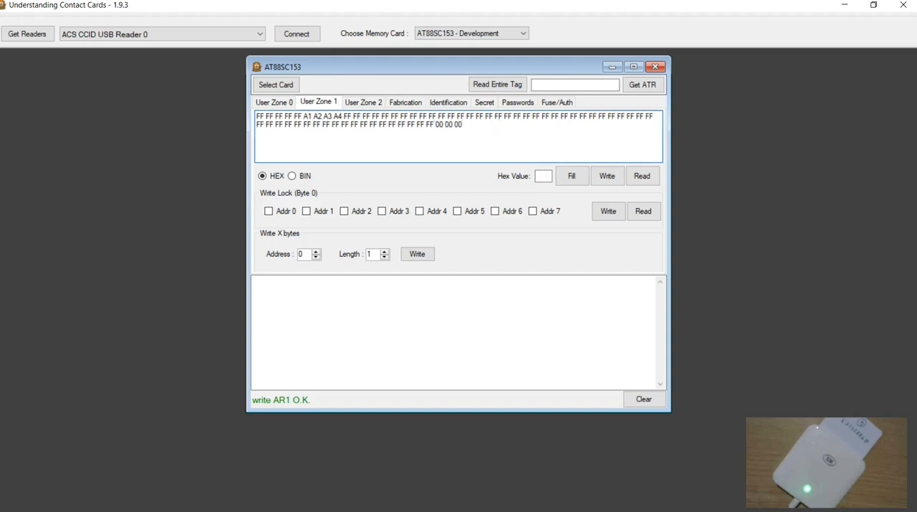
pyautogui.click(608, 177)
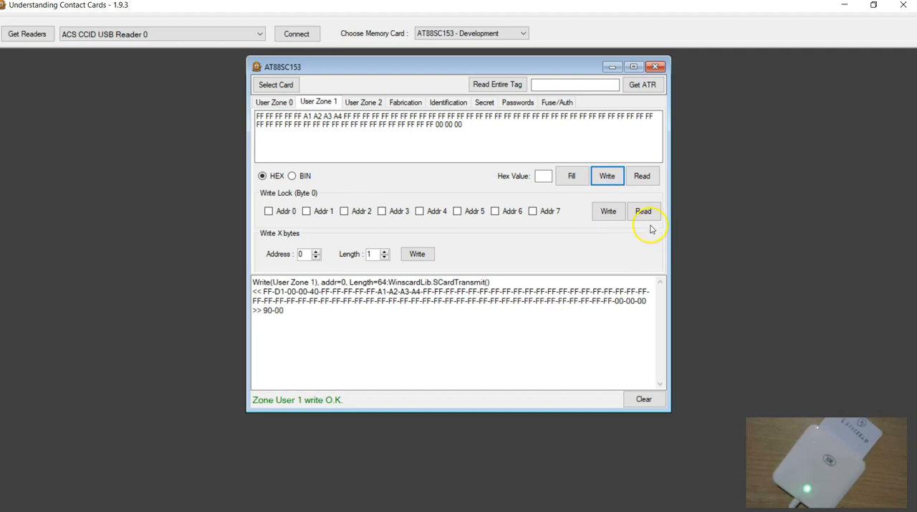
# Clear the log, read User Zone 1 back from the card, and examine its last three bytes.
pyautogui.click(634, 401)
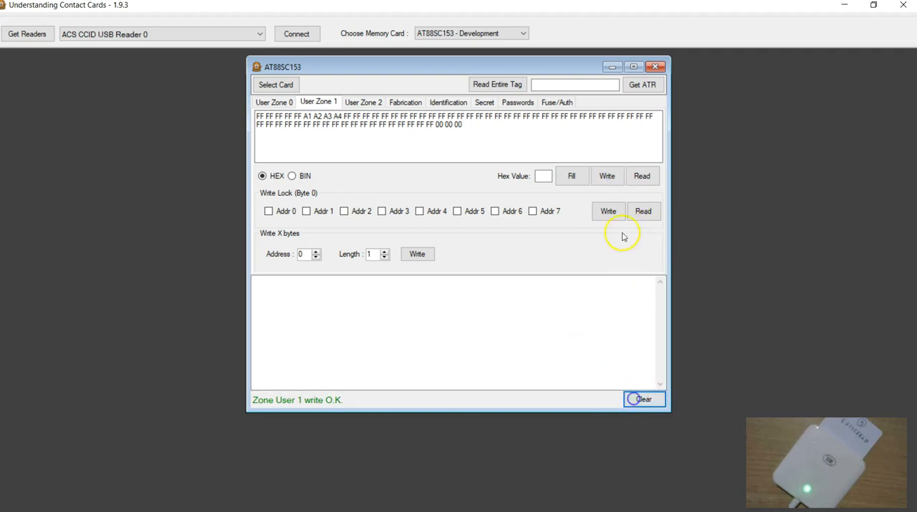
pyautogui.click(642, 177)
pyautogui.moveTo(430, 137); pyautogui.dragTo(470, 125)
pyautogui.click(426, 148)
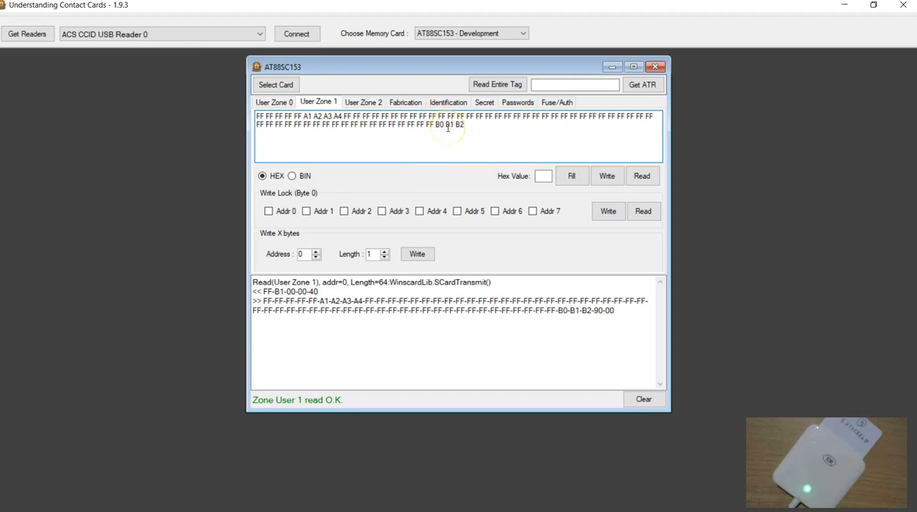
# Disable MDF in access registers AR0 and AR1 and write both registers to the card.
pyautogui.click(367, 103)
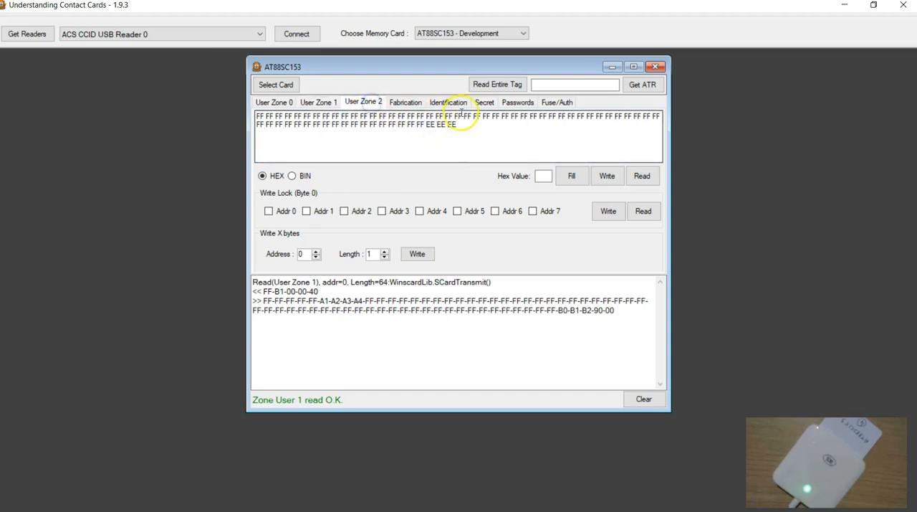
pyautogui.click(433, 102)
pyautogui.click(403, 102)
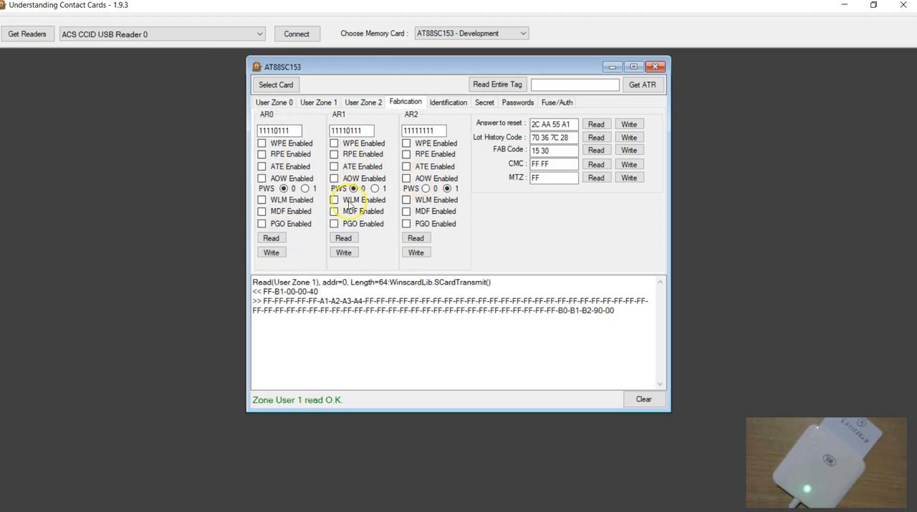
pyautogui.click(273, 253)
pyautogui.click(345, 253)
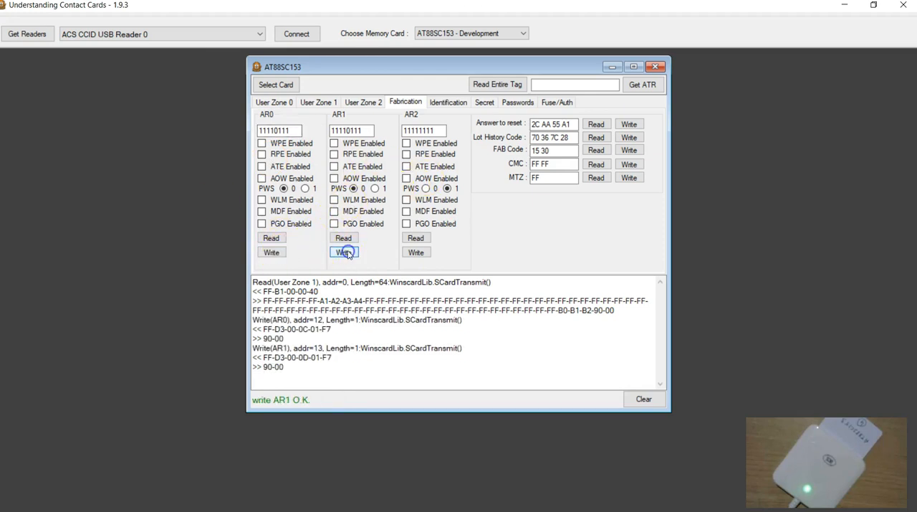
# Read AR0 and AR1 back with the log cleared, then check the Program Only (PGO) definition in the Acrobat Reader datasheet.
pyautogui.click(642, 399)
pyautogui.click(272, 238)
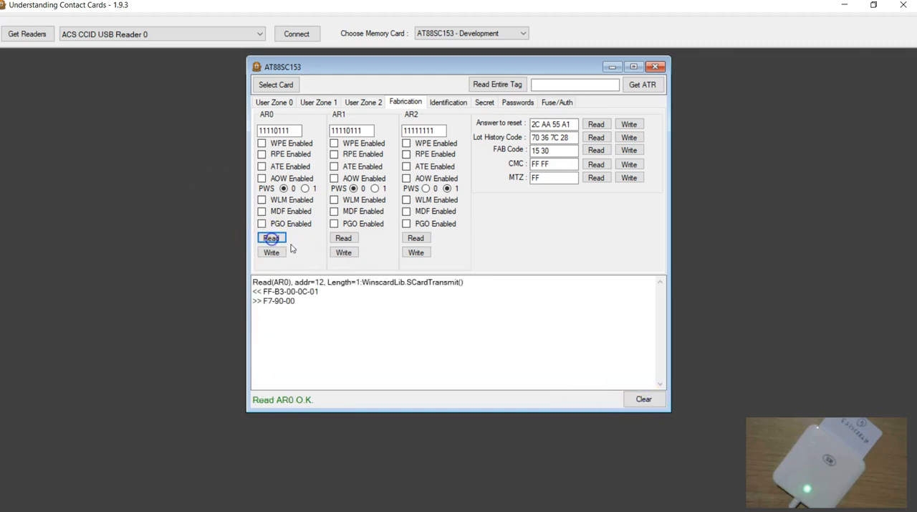
pyautogui.click(344, 238)
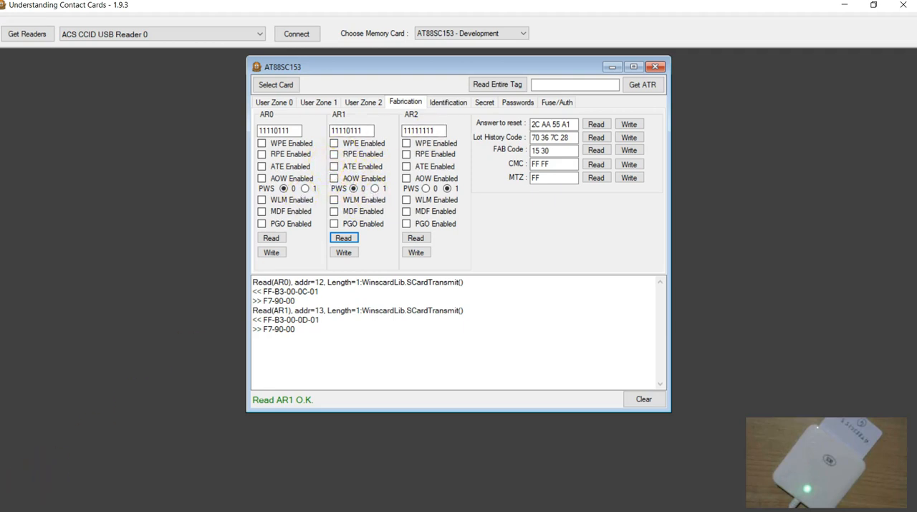
pyautogui.hotkey('alt', 'Tab')
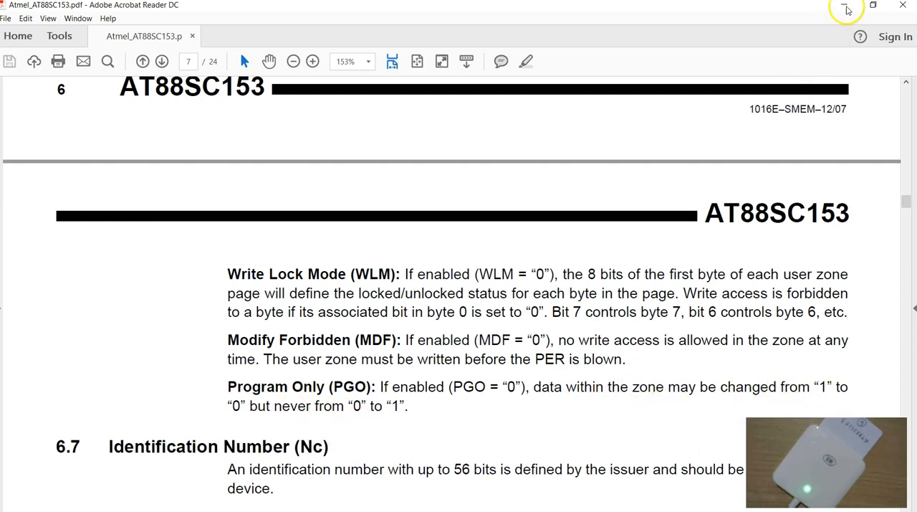
pyautogui.click(847, 9)
# Set the first byte of User Zone 0 to FF, write the zone to the card, and read it back to check the first bytes.
pyautogui.click(275, 101)
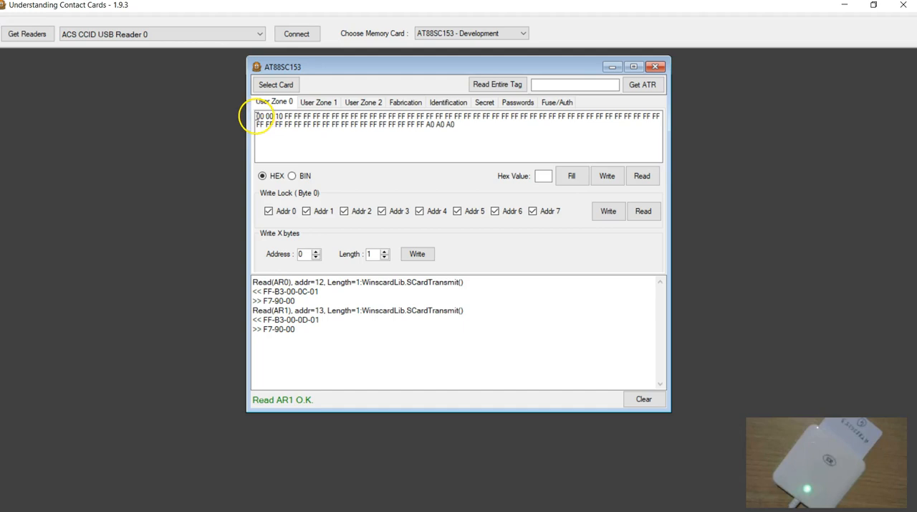
pyautogui.click(256, 116)
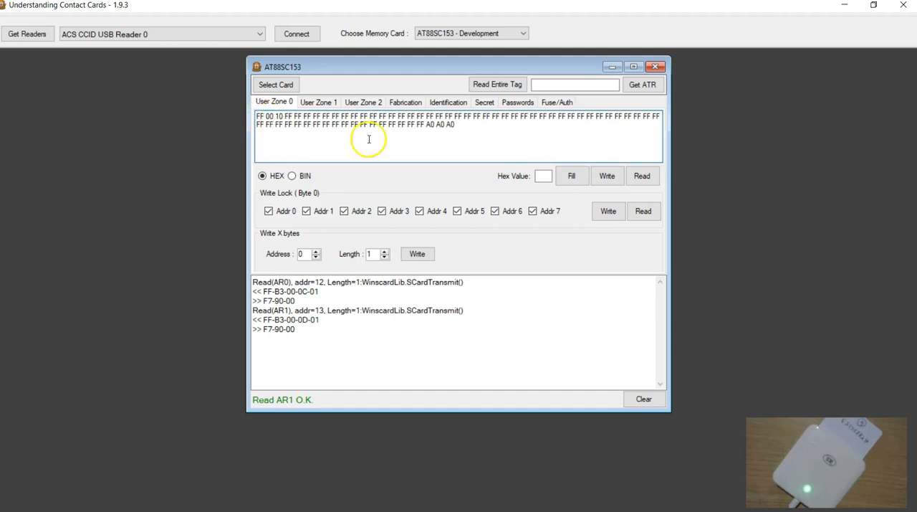
pyautogui.click(607, 176)
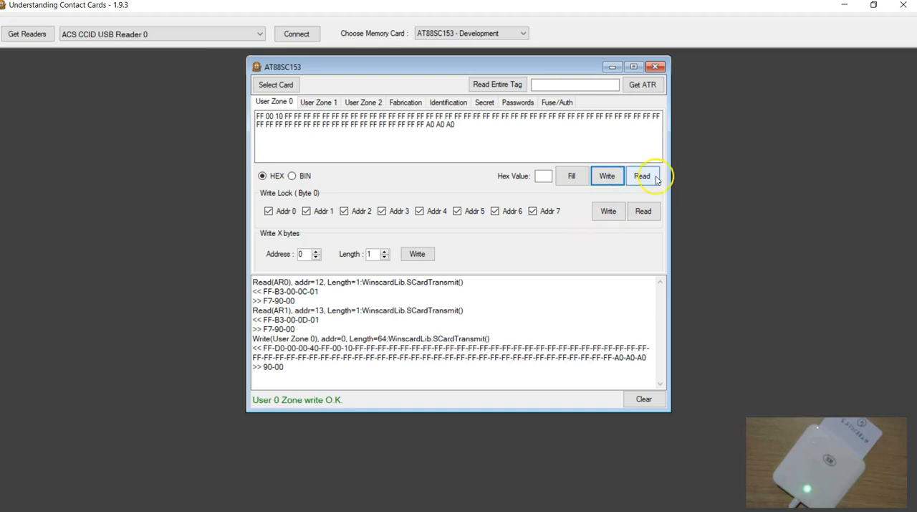
pyautogui.click(643, 178)
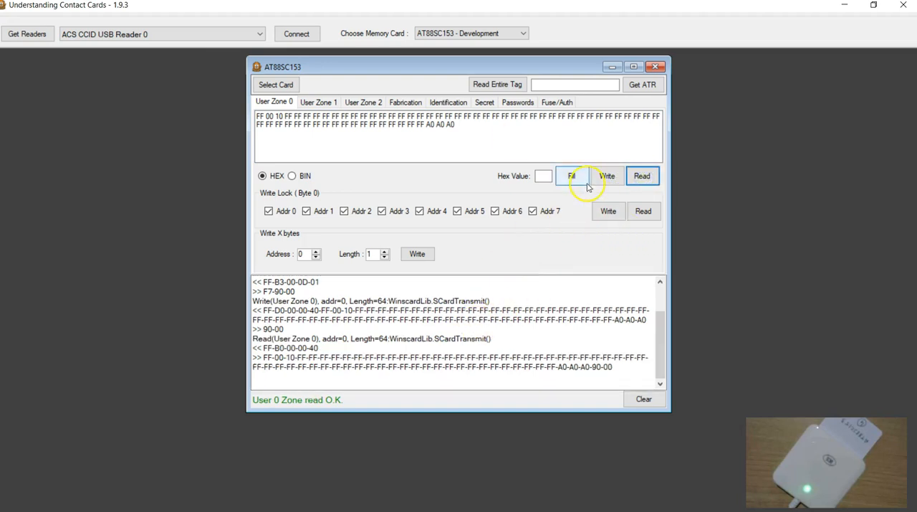
pyautogui.click(642, 178)
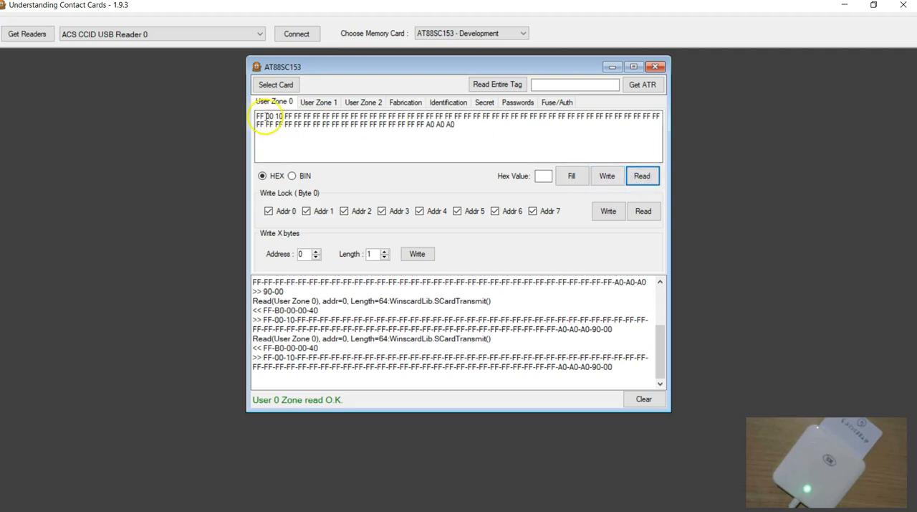
pyautogui.moveTo(265, 116); pyautogui.dragTo(256, 117)
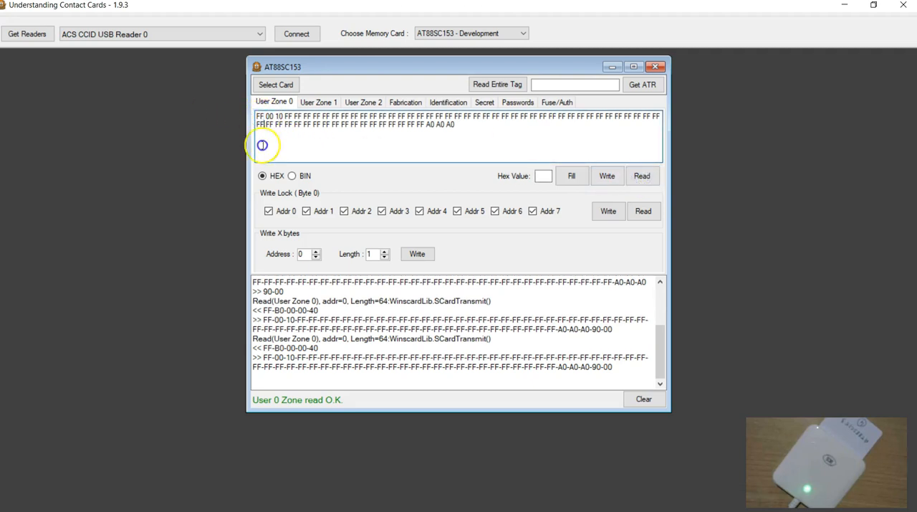
pyautogui.click(265, 115)
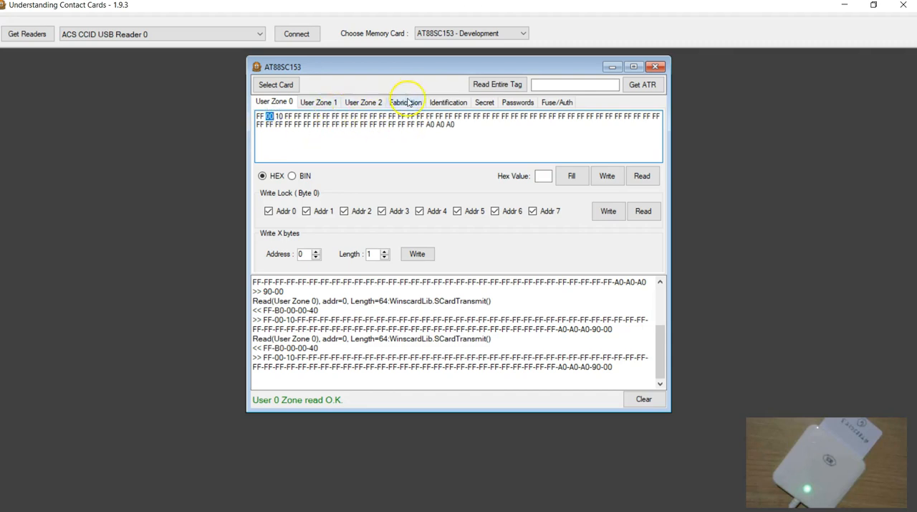
# Enable PGO in access register AR0, write the register to the card, and clear the log.
pyautogui.click(313, 104)
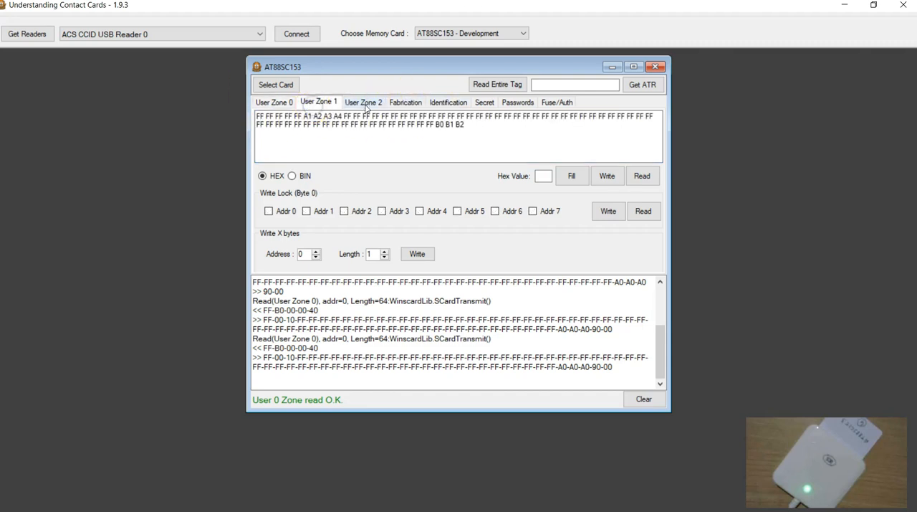
pyautogui.click(430, 102)
pyautogui.click(409, 102)
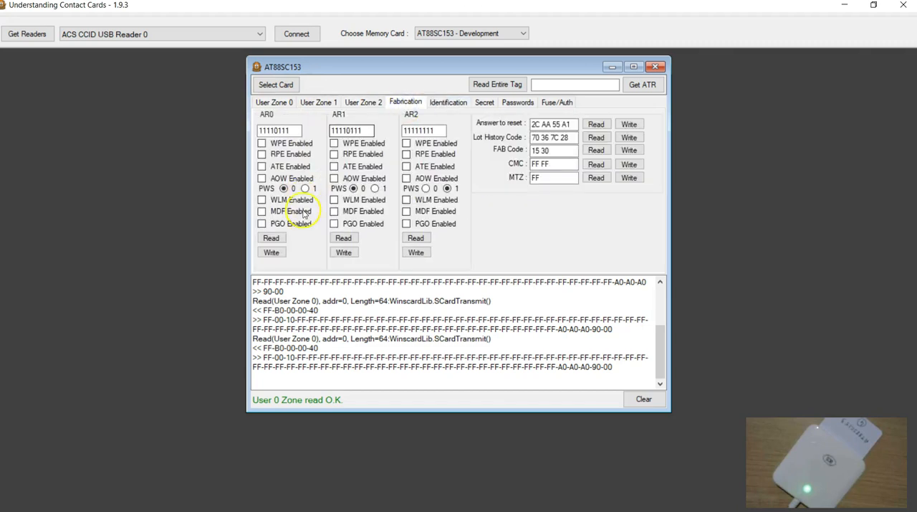
pyautogui.click(261, 223)
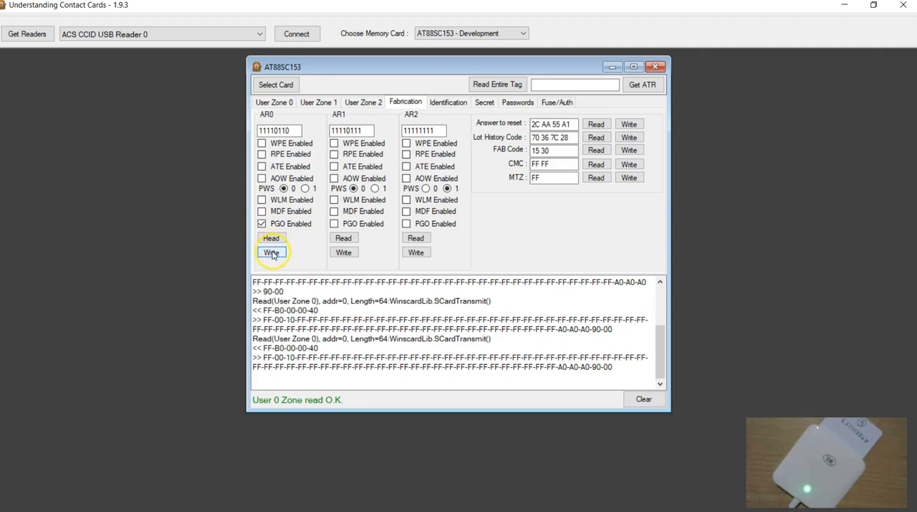
pyautogui.click(271, 252)
pyautogui.click(643, 399)
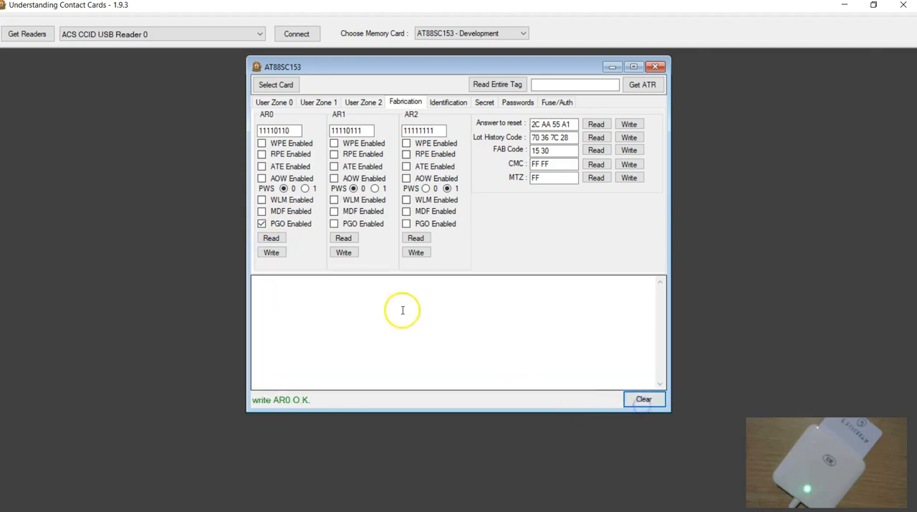
# Change the second byte of User Zone 0 to 01 and write the zone to the card.
pyautogui.click(279, 101)
pyautogui.moveTo(266, 114); pyautogui.dragTo(270, 115)
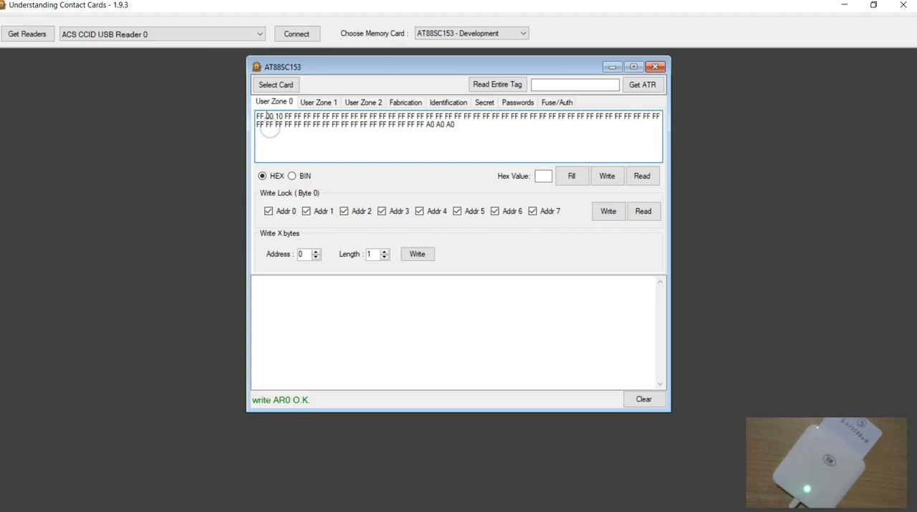
pyautogui.moveTo(272, 114); pyautogui.dragTo(275, 114)
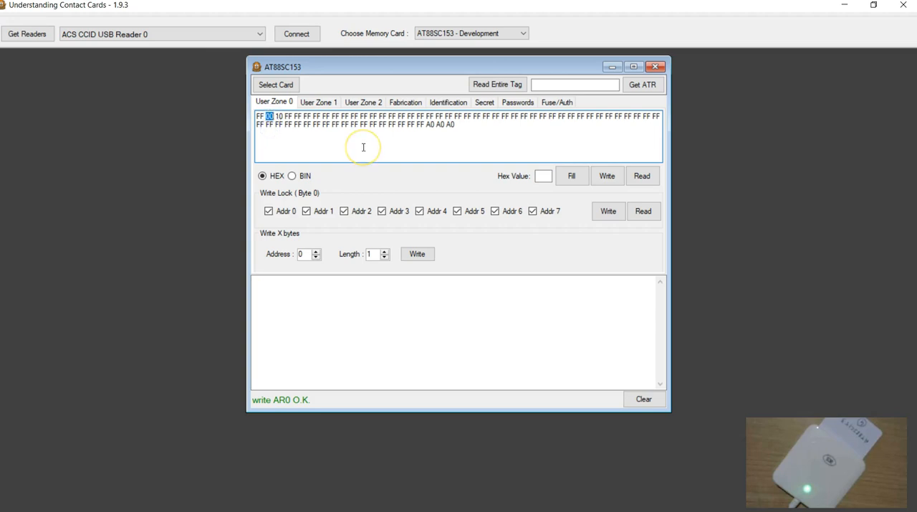
pyautogui.write('01')
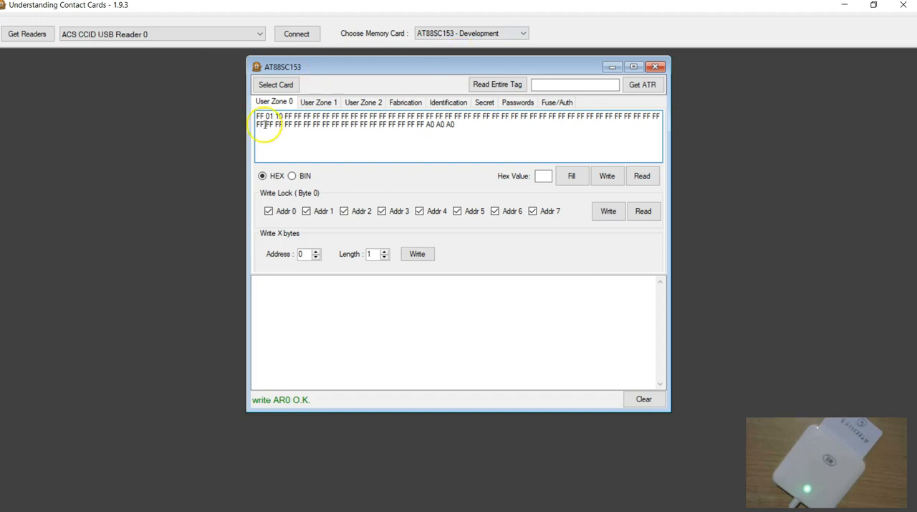
pyautogui.click(611, 179)
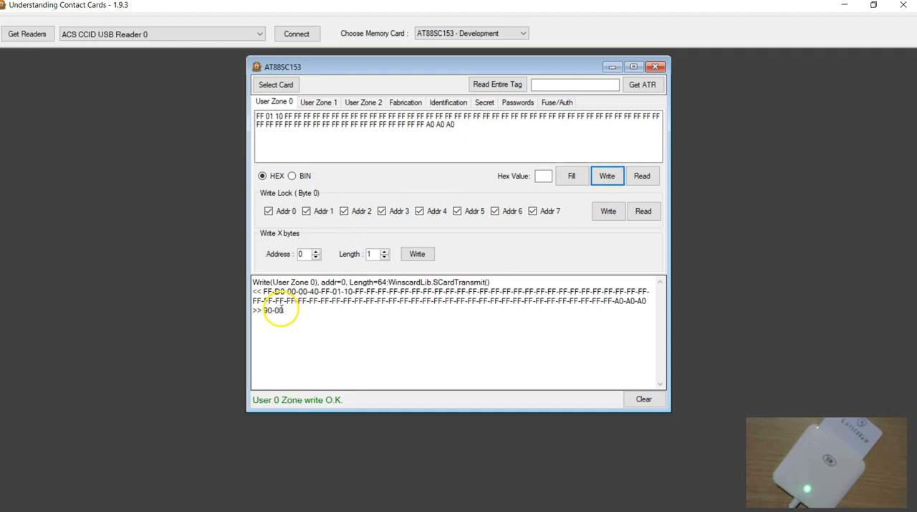
# Read User Zone 0 back from the card, and set its third byte to 00.
pyautogui.click(643, 177)
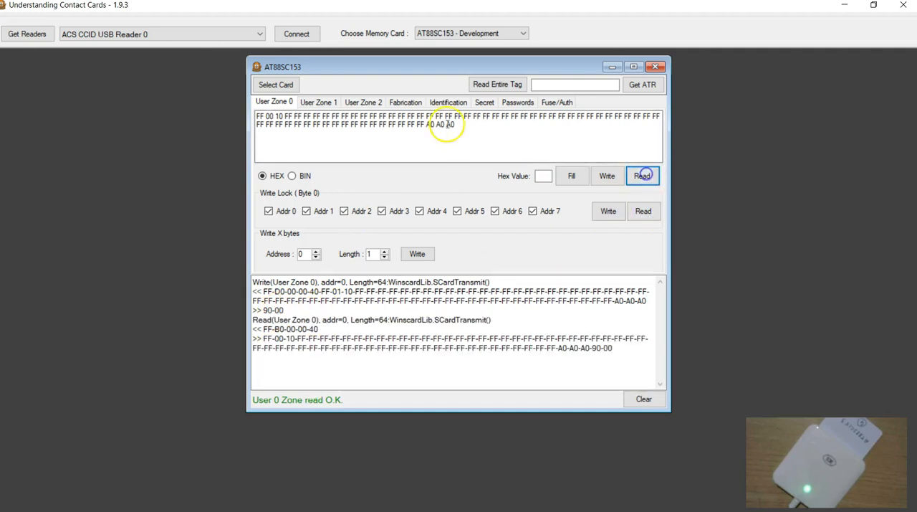
pyautogui.click(269, 114)
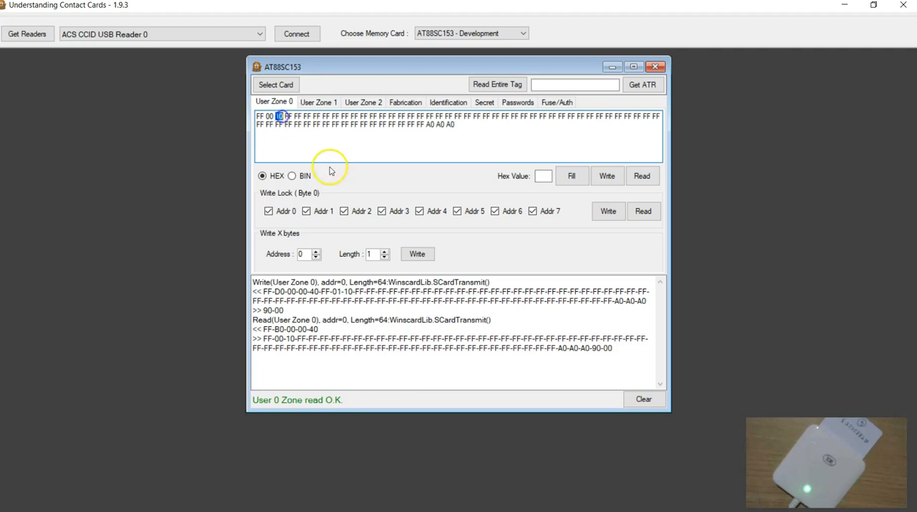
pyautogui.write('00')
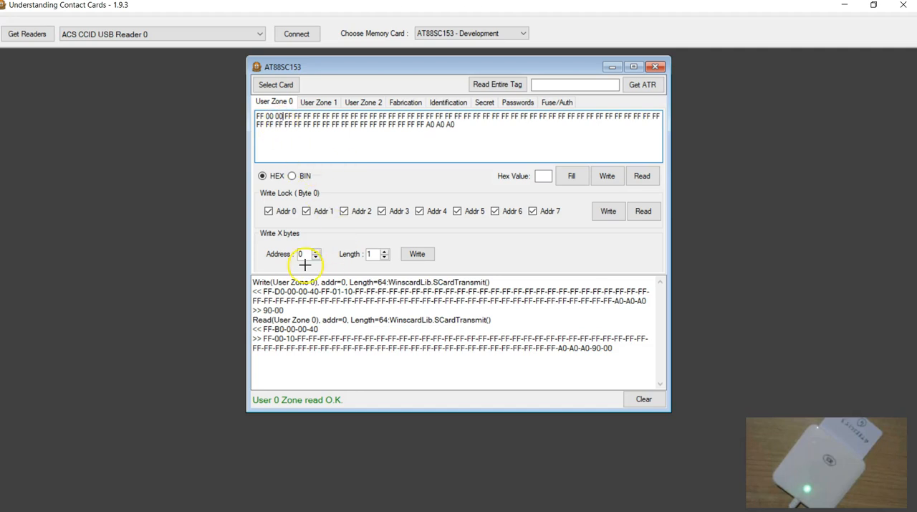
# Draw the bit patterns 1000 0000 and 0000 0000 one below the other beside the card window, underline them, and clear the drawing.
pyautogui.moveTo(21, 212); pyautogui.dragTo(23, 258)
pyautogui.moveTo(55, 215)
pyautogui.mouseDown()
pyautogui.moveTo(47, 224)
pyautogui.moveTo(56, 214)
pyautogui.moveTo(76, 222)
pyautogui.mouseUp()
pyautogui.moveTo(92, 209)
pyautogui.mouseDown()
pyautogui.moveTo(91, 225)
pyautogui.moveTo(170, 225)
pyautogui.moveTo(180, 208)
pyautogui.mouseUp()
pyautogui.moveTo(195, 207); pyautogui.dragTo(201, 220)
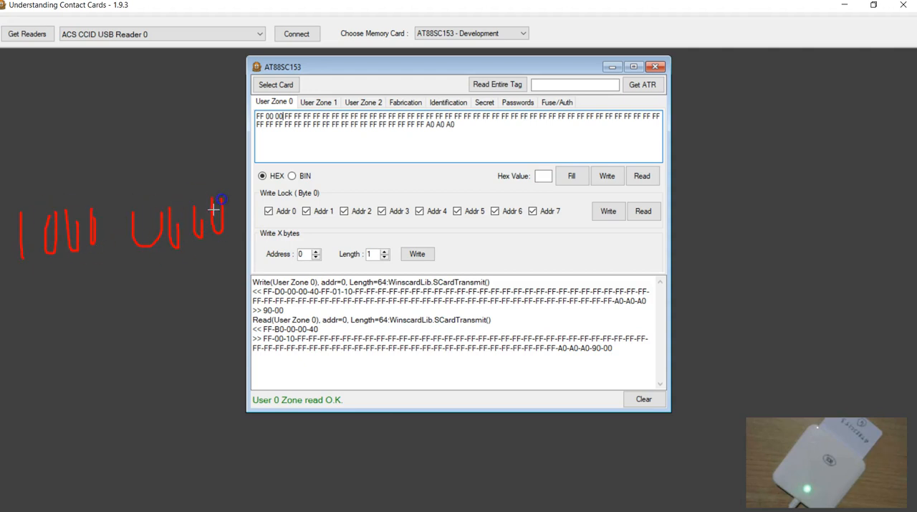
pyautogui.moveTo(55, 296)
pyautogui.mouseDown()
pyautogui.moveTo(49, 334)
pyautogui.moveTo(53, 315)
pyautogui.mouseUp()
pyautogui.moveTo(71, 297)
pyautogui.mouseDown()
pyautogui.moveTo(80, 313)
pyautogui.moveTo(151, 309)
pyautogui.mouseUp()
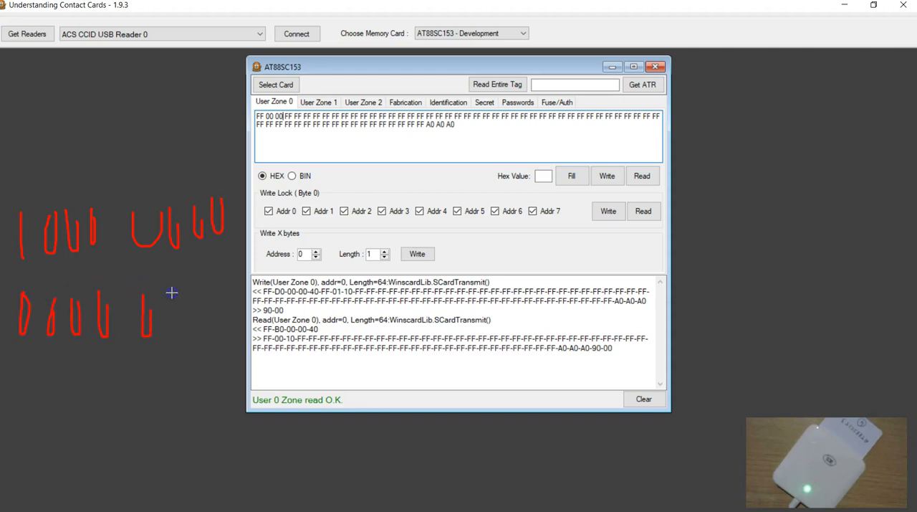
pyautogui.moveTo(214, 317)
pyautogui.mouseDown()
pyautogui.moveTo(206, 331)
pyautogui.moveTo(237, 284)
pyautogui.mouseUp()
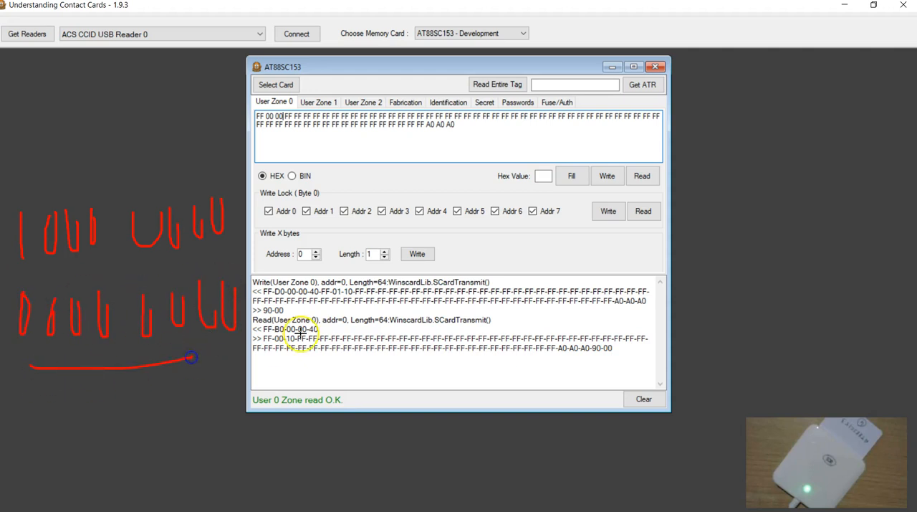
pyautogui.press('Escape')
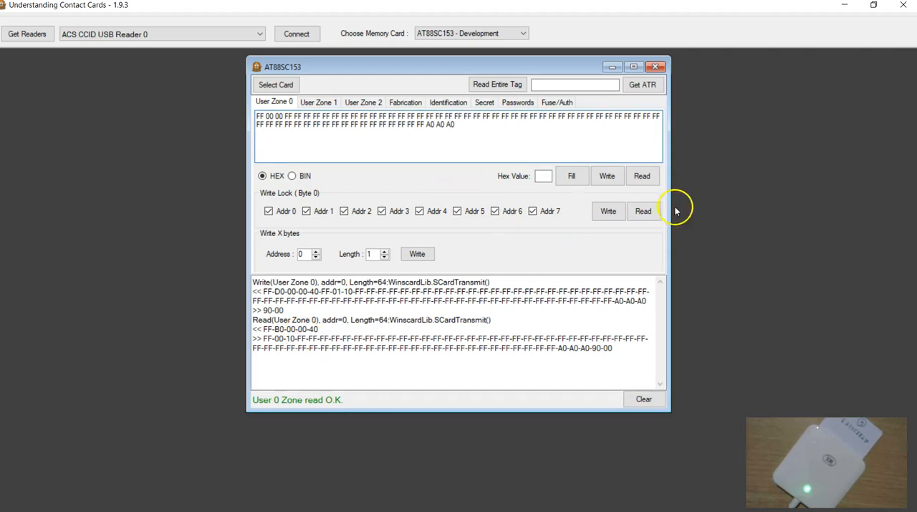
# Write User Zone 0 to the card and read it back to check the third byte.
pyautogui.click(610, 177)
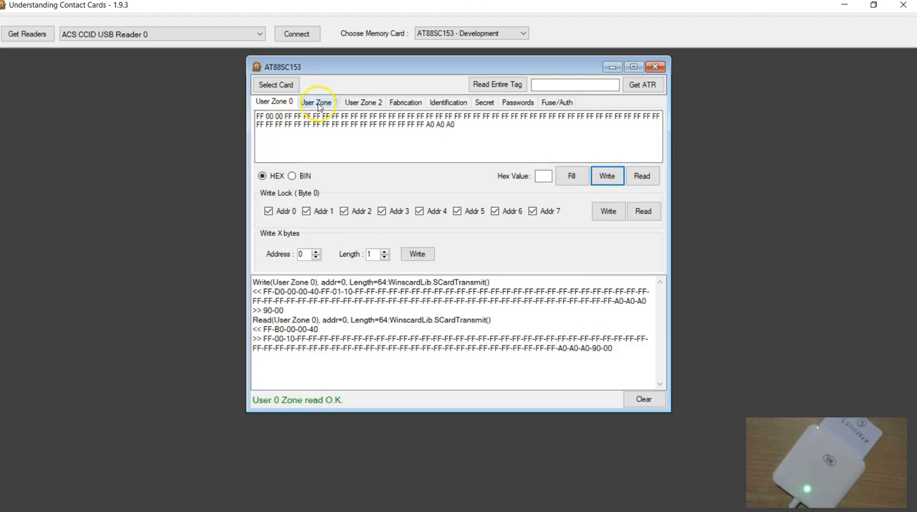
pyautogui.click(602, 177)
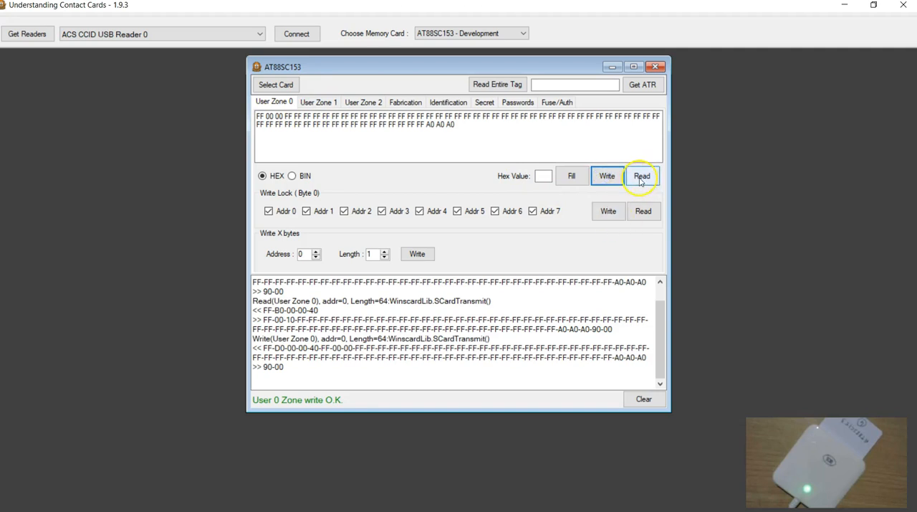
pyautogui.click(278, 115)
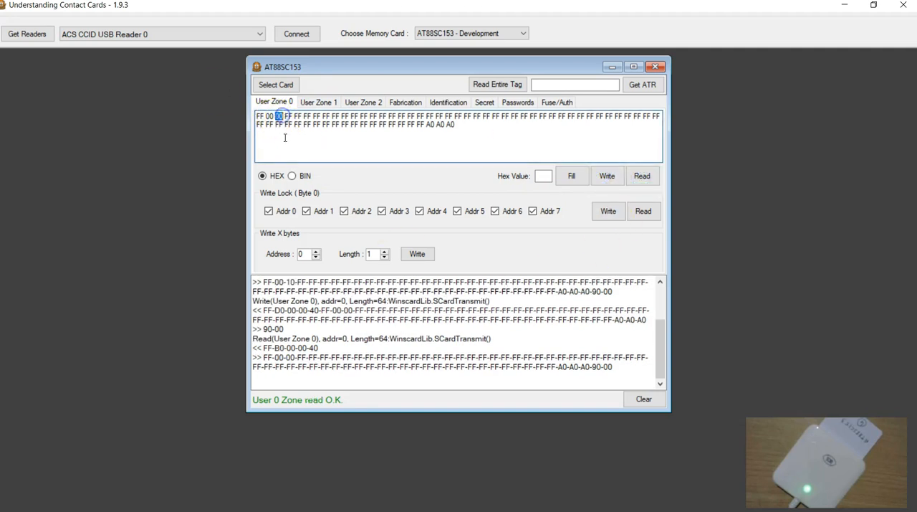
pyautogui.click(318, 139)
# Write access register AR1 to the card with PGO enabled, and return to User Zone 1 with the log cleared.
pyautogui.click(322, 104)
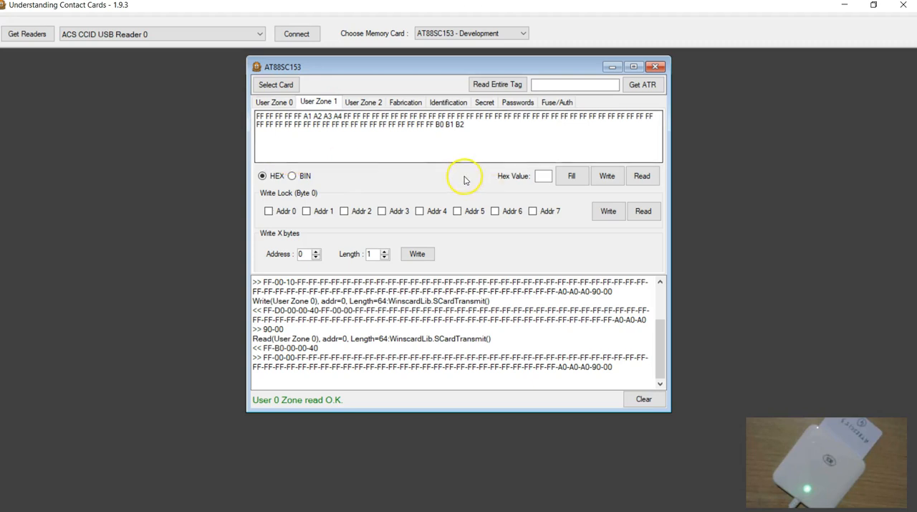
pyautogui.click(435, 104)
pyautogui.click(407, 104)
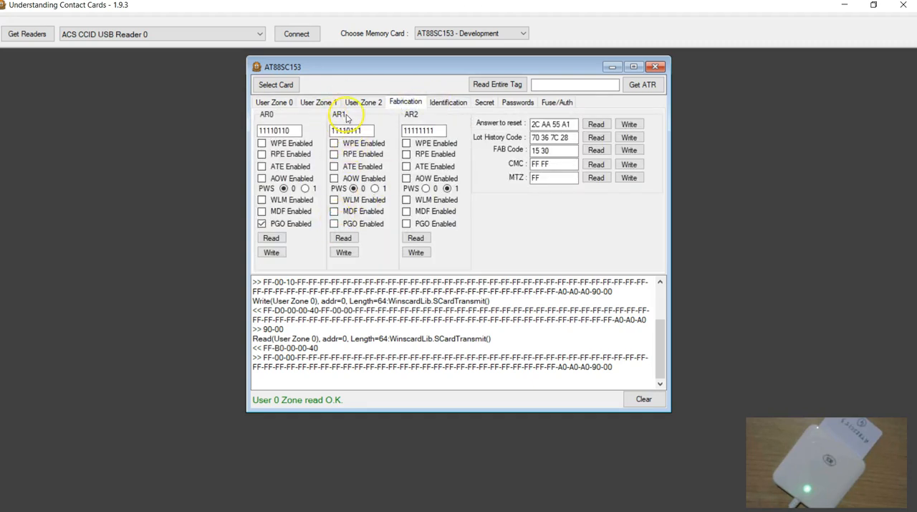
pyautogui.click(347, 251)
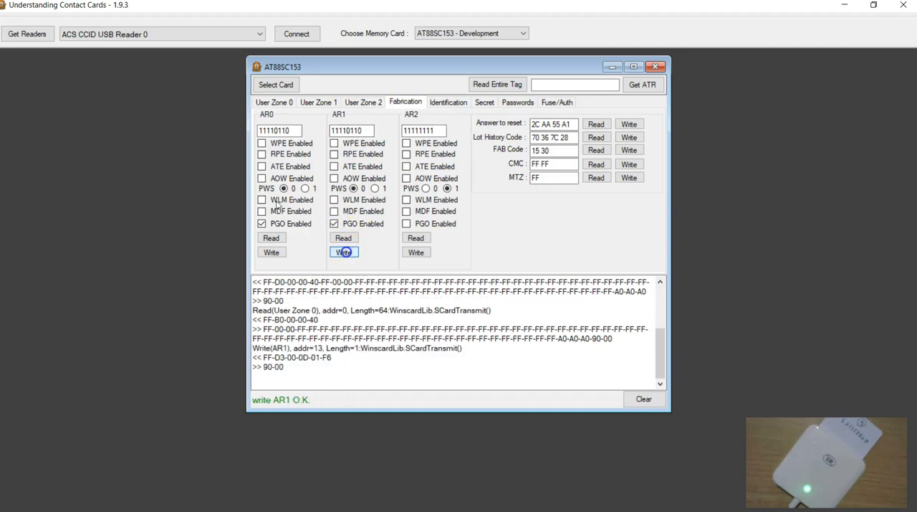
pyautogui.click(643, 398)
pyautogui.click(311, 102)
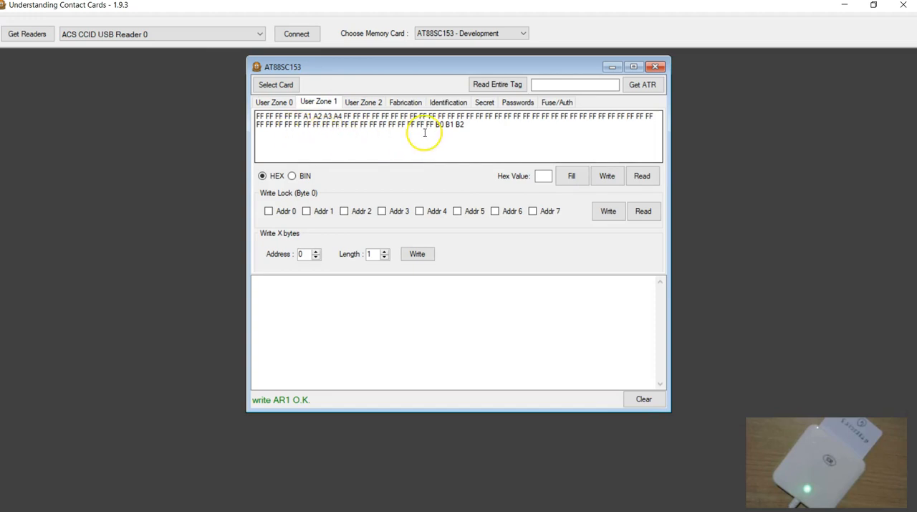
# Highlight the B0 byte in User Zone 1, draw the bit pattern 1100 0000 over the log area, and clear the drawing.
pyautogui.moveTo(436, 124); pyautogui.dragTo(440, 123)
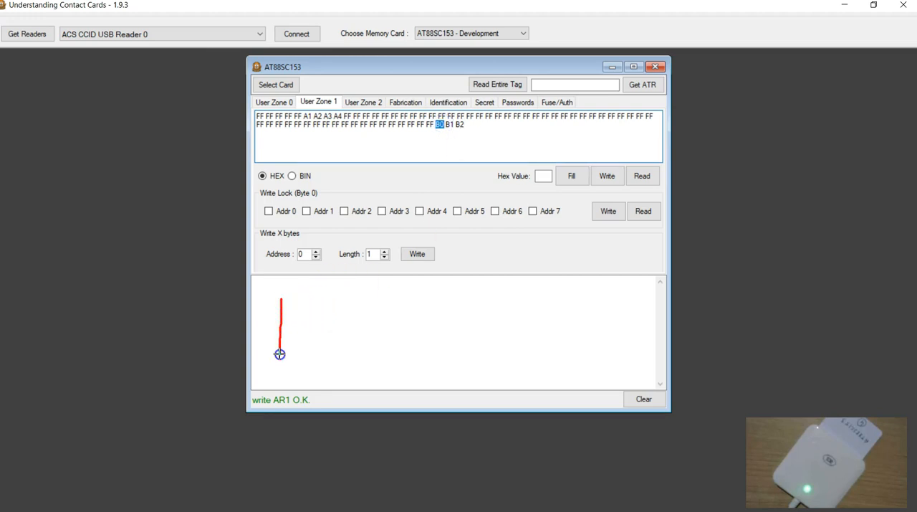
pyautogui.moveTo(313, 297); pyautogui.dragTo(318, 350)
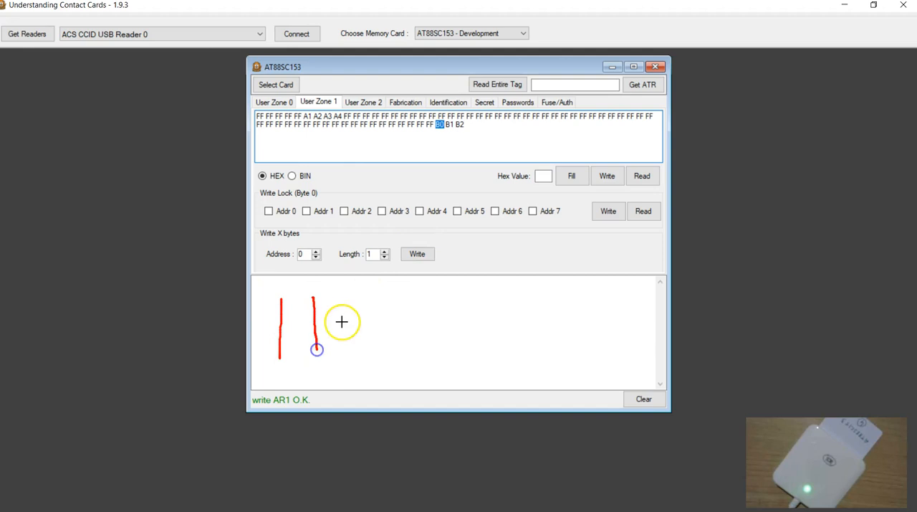
pyautogui.moveTo(344, 305)
pyautogui.mouseDown()
pyautogui.moveTo(344, 344)
pyautogui.moveTo(345, 301)
pyautogui.moveTo(388, 333)
pyautogui.mouseUp()
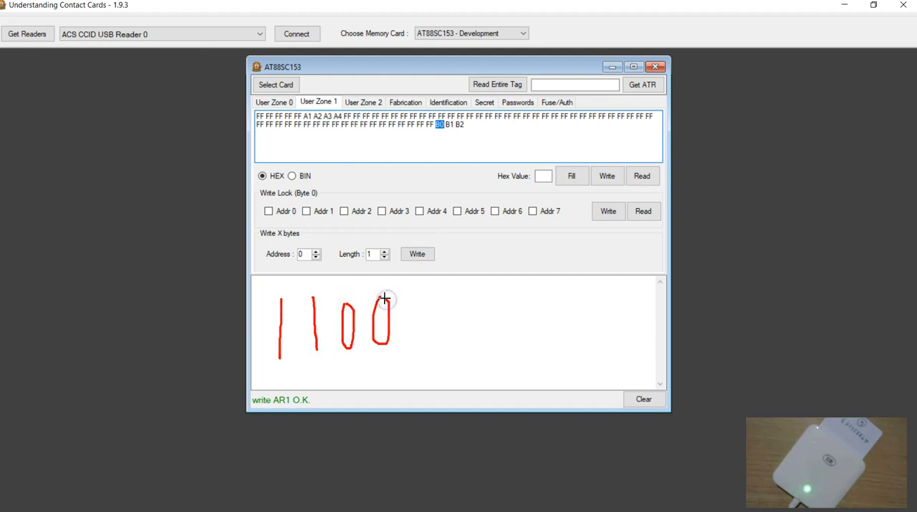
pyautogui.moveTo(426, 301); pyautogui.dragTo(424, 282)
pyautogui.moveTo(471, 317); pyautogui.dragTo(462, 289)
pyautogui.moveTo(504, 288)
pyautogui.mouseDown()
pyautogui.moveTo(507, 303)
pyautogui.moveTo(504, 289)
pyautogui.mouseUp()
pyautogui.moveTo(529, 288)
pyautogui.mouseDown()
pyautogui.moveTo(524, 327)
pyautogui.moveTo(530, 289)
pyautogui.mouseUp()
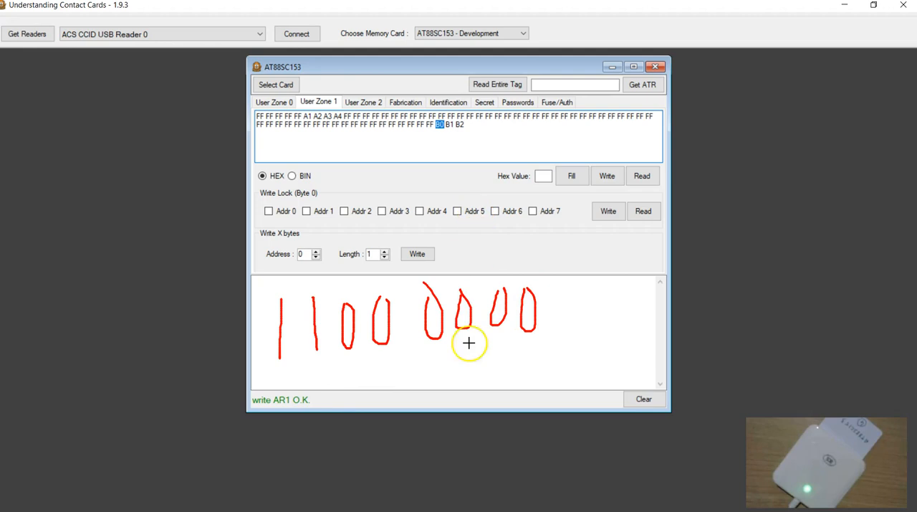
pyautogui.moveTo(354, 409); pyautogui.dragTo(387, 347)
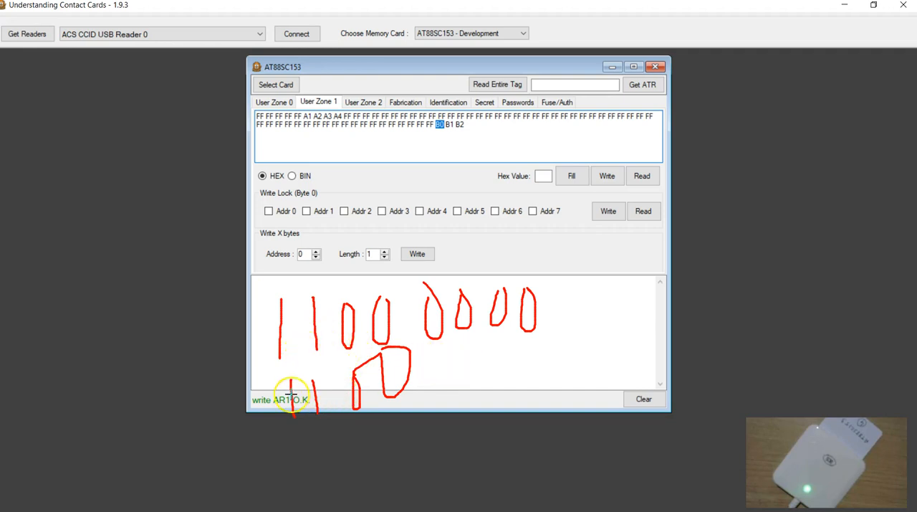
pyautogui.press('Escape')
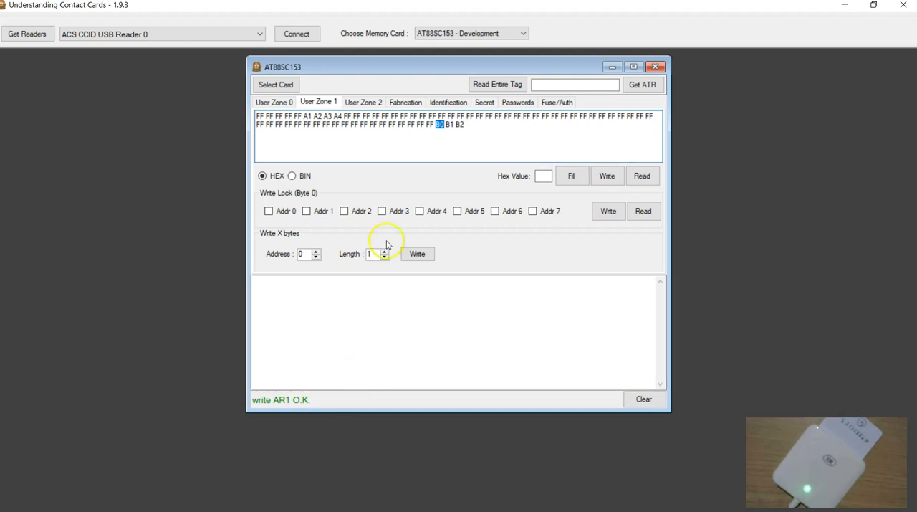
# Draw B0 above B1 with an arrow from the first to the second over the log area, and clear the drawing.
pyautogui.moveTo(348, 287)
pyautogui.mouseDown()
pyautogui.moveTo(349, 332)
pyautogui.moveTo(379, 320)
pyautogui.moveTo(346, 333)
pyautogui.mouseUp()
pyautogui.moveTo(415, 281)
pyautogui.mouseDown()
pyautogui.moveTo(409, 328)
pyautogui.moveTo(418, 282)
pyautogui.mouseUp()
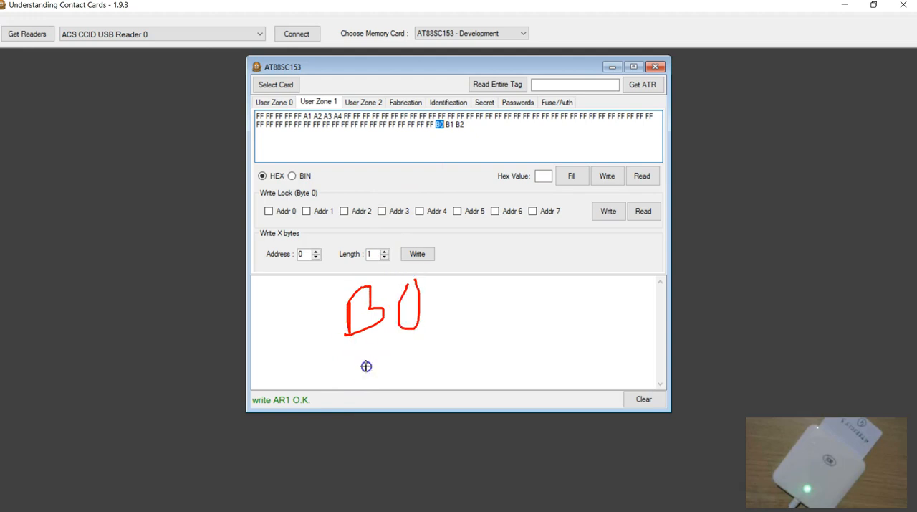
pyautogui.moveTo(409, 355); pyautogui.dragTo(420, 391)
pyautogui.moveTo(425, 301)
pyautogui.mouseDown()
pyautogui.moveTo(473, 309)
pyautogui.moveTo(428, 368)
pyautogui.mouseUp()
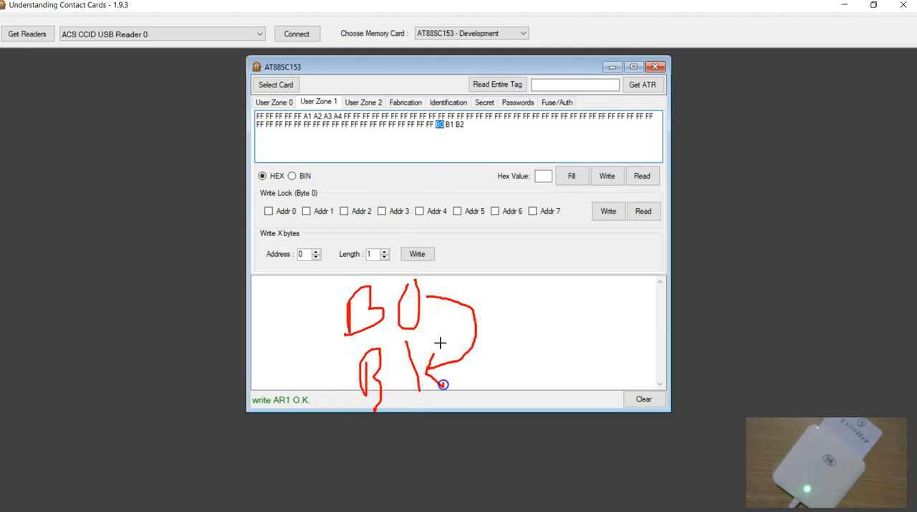
pyautogui.press('Escape')
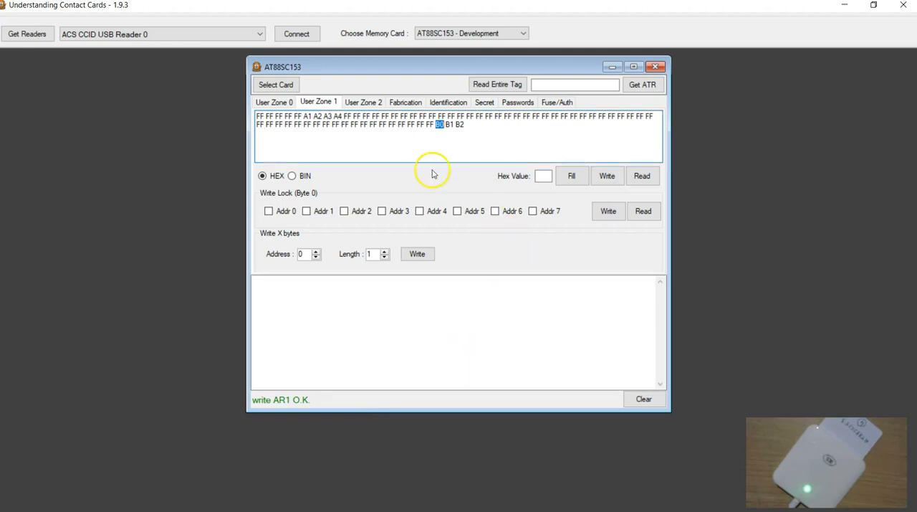
# Change the B0 byte of User Zone 1 to B1, write the zone to the card, and read it back to check the byte.
pyautogui.click(443, 127)
pyautogui.click(606, 178)
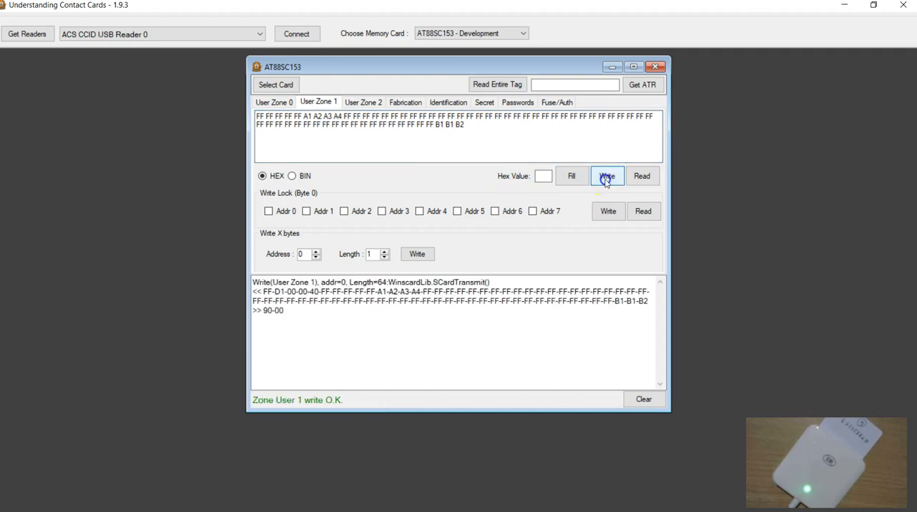
pyautogui.click(642, 176)
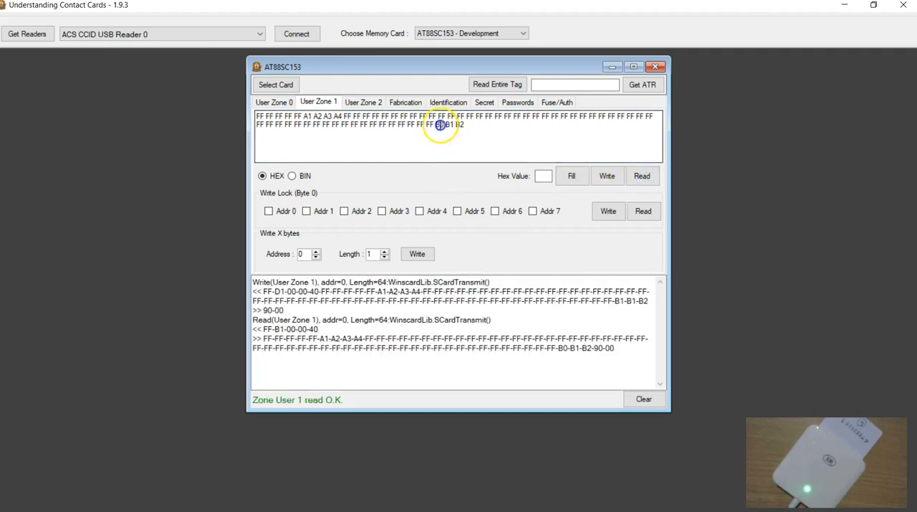
pyautogui.click(424, 348)
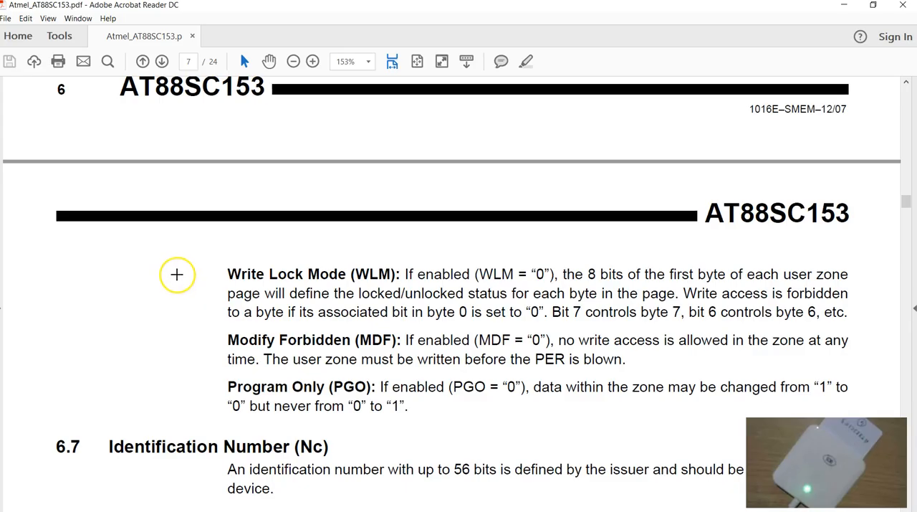
# Switch to the Acrobat Reader datasheet, mark the Write Lock Mode (WLM) definition with a tick and brace, sketch a byte layout, and clear the drawings.
pyautogui.moveTo(164, 272); pyautogui.dragTo(170, 290)
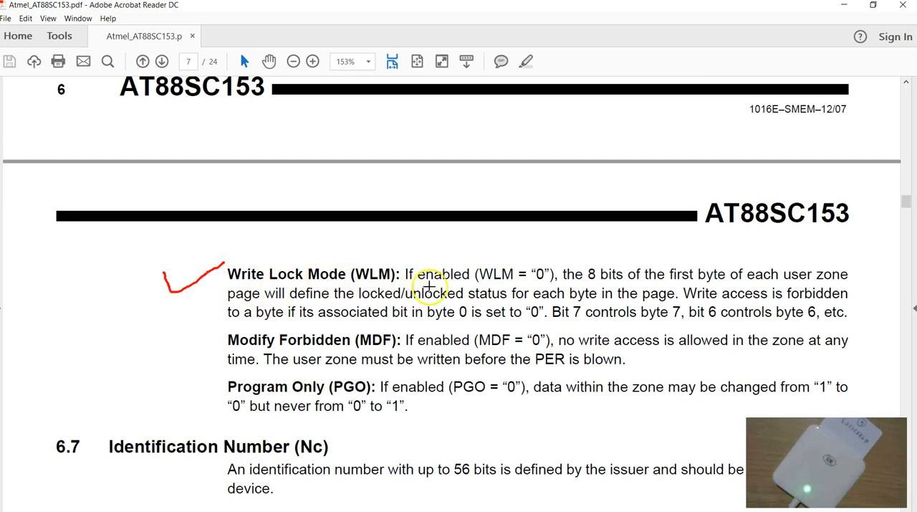
pyautogui.moveTo(845, 260); pyautogui.dragTo(858, 266)
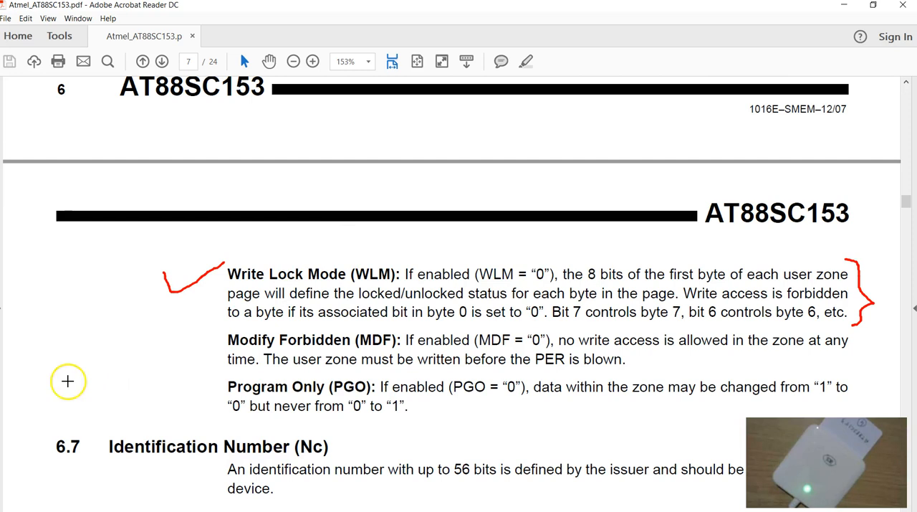
pyautogui.moveTo(29, 408)
pyautogui.mouseDown()
pyautogui.moveTo(28, 370)
pyautogui.moveTo(97, 357)
pyautogui.mouseUp()
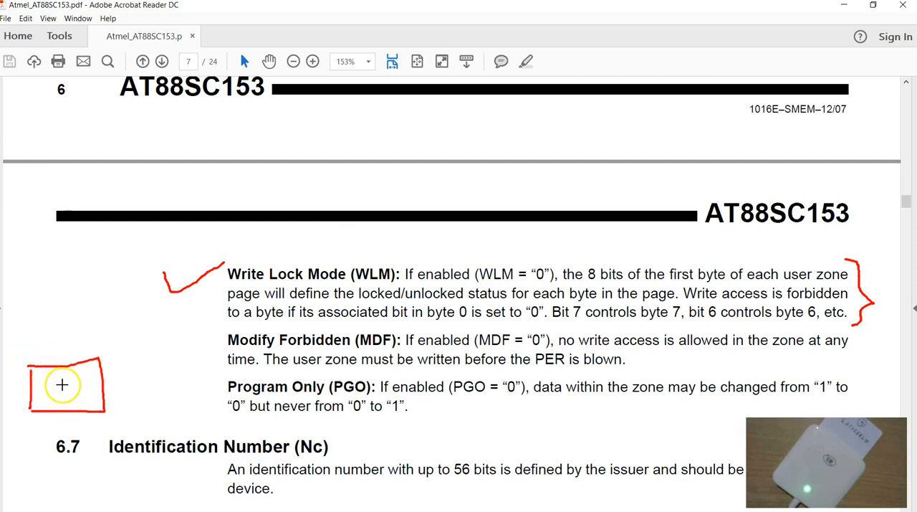
pyautogui.moveTo(132, 360); pyautogui.dragTo(417, 339)
pyautogui.moveTo(419, 400)
pyautogui.mouseDown()
pyautogui.moveTo(186, 420)
pyautogui.moveTo(54, 417)
pyautogui.mouseUp()
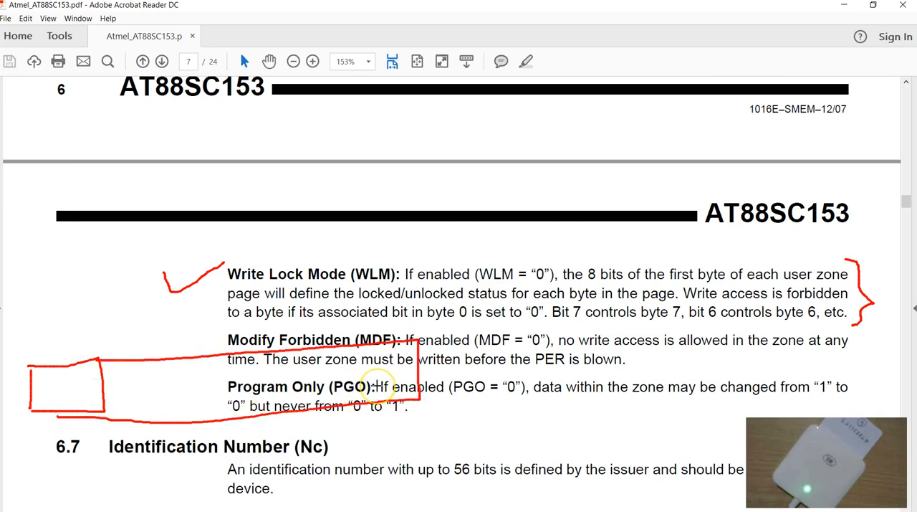
pyautogui.press('Escape')
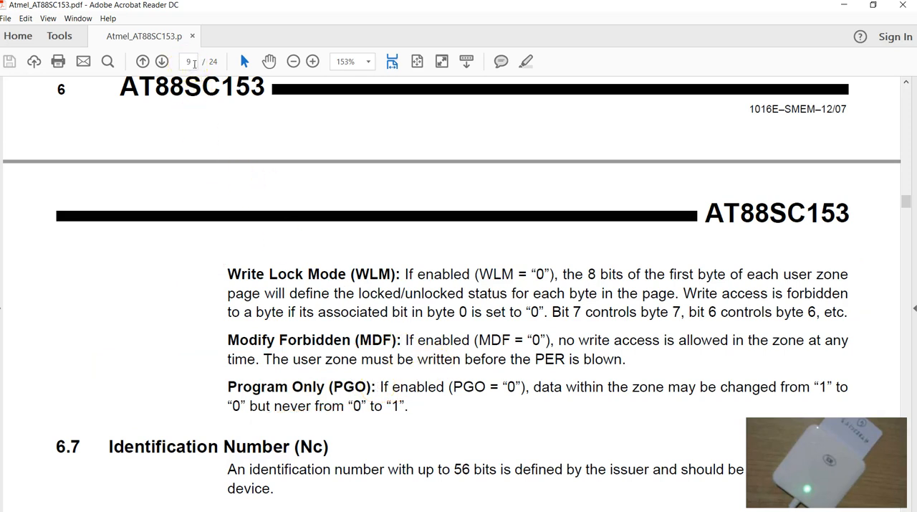
# Go to page 9 of the datasheet and examine section 8.1 Write Lock with Table 8-1 and its explanatory notes.
pyautogui.scroll(-10, 342, 349)
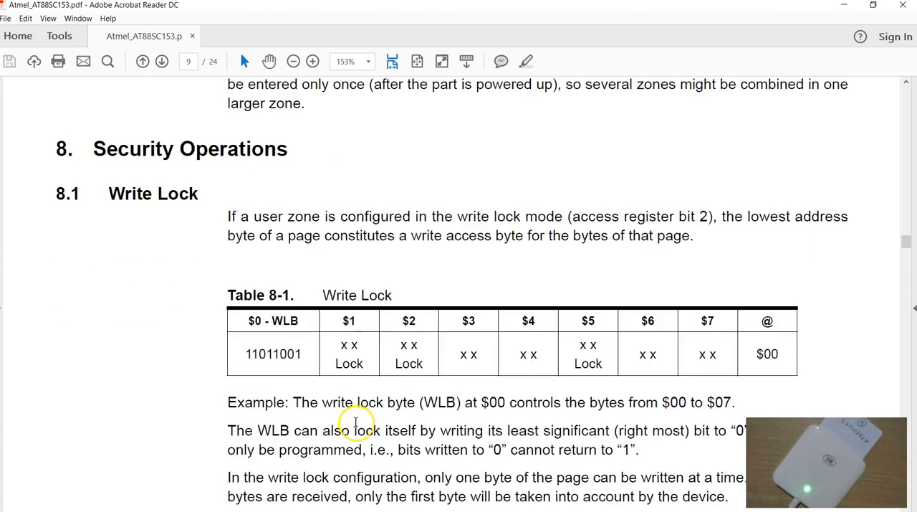
pyautogui.scroll(1, 369, 419)
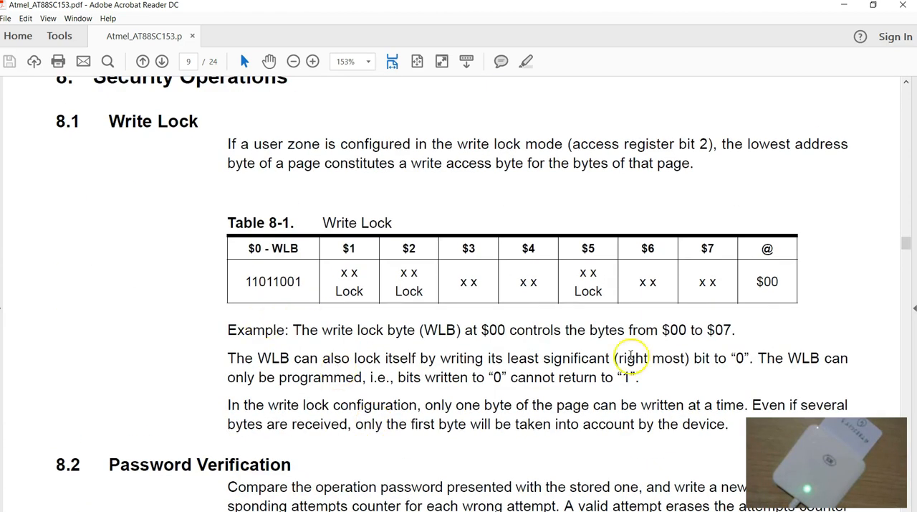
pyautogui.scroll(1, 392, 385)
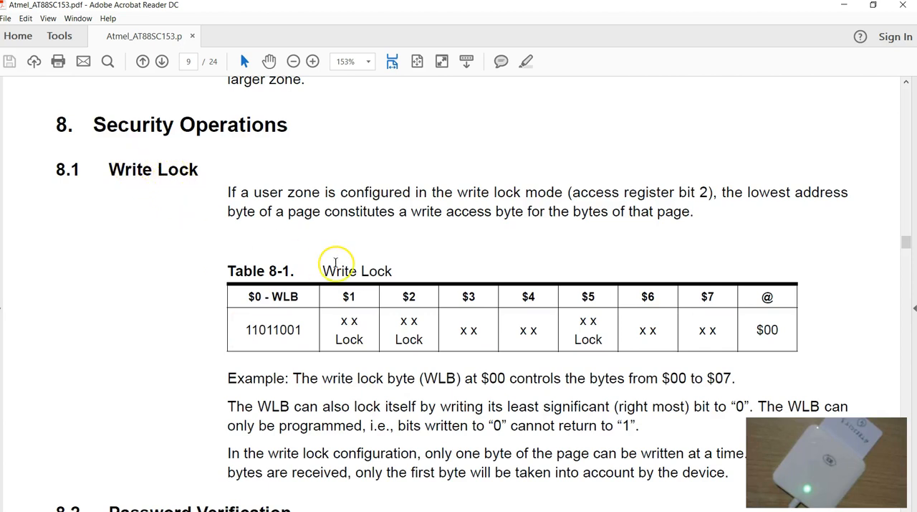
pyautogui.scroll(-1, 334, 264)
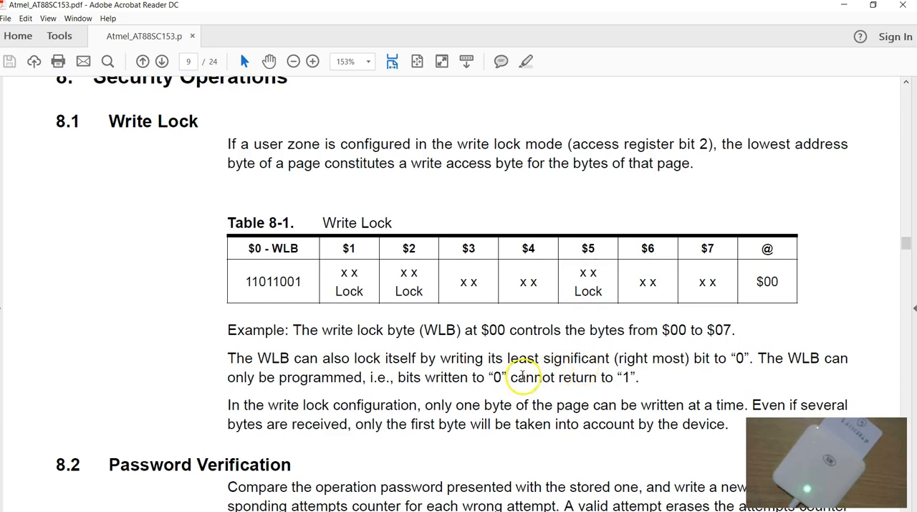
# Examine the section 8.1 note about writing only one byte of a page at a time in write lock configuration.
pyautogui.scroll(-1, 523, 378)
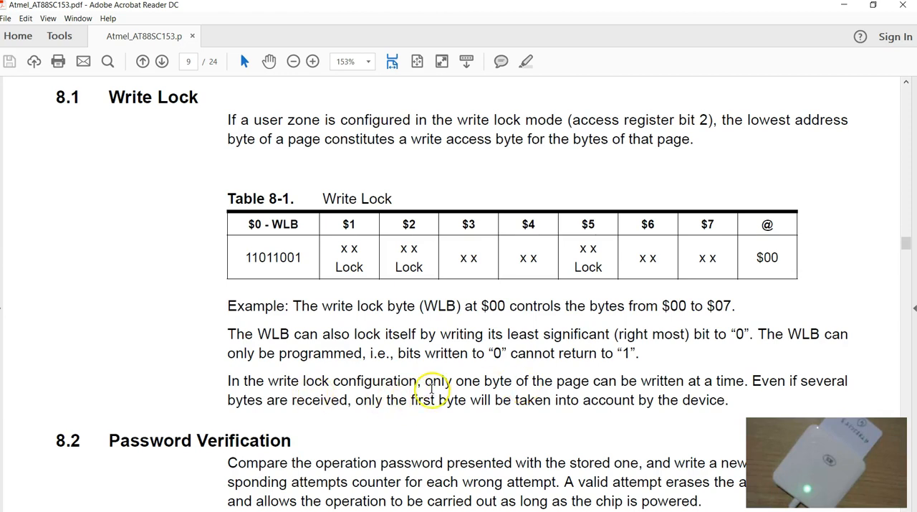
pyautogui.moveTo(425, 380); pyautogui.dragTo(745, 381)
pyautogui.click(596, 410)
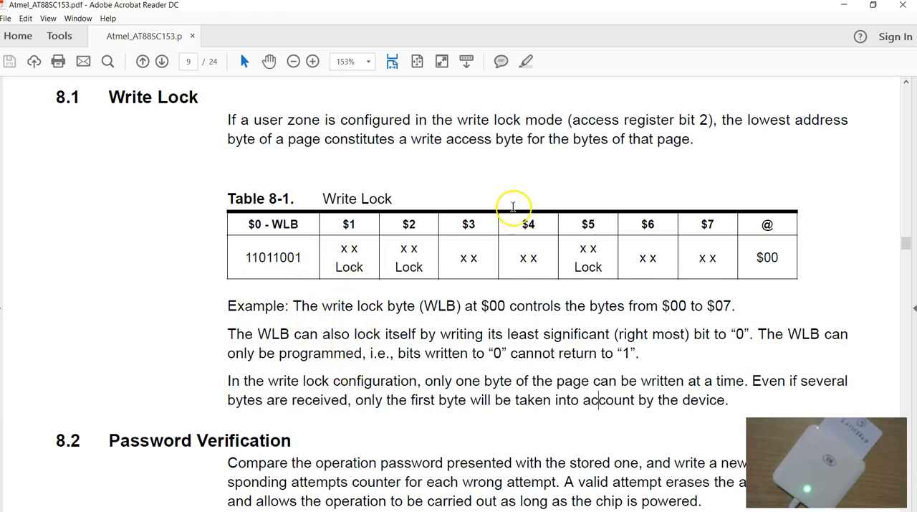
# Switch to the Understanding Contact Cards application and disable PGO in the AR0 and AR1 access registers.
pyautogui.click(845, 7)
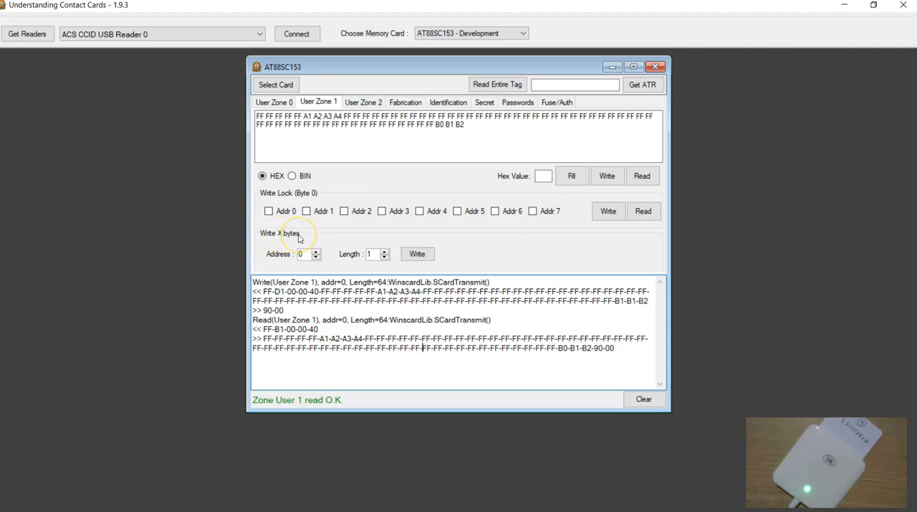
pyautogui.click(277, 103)
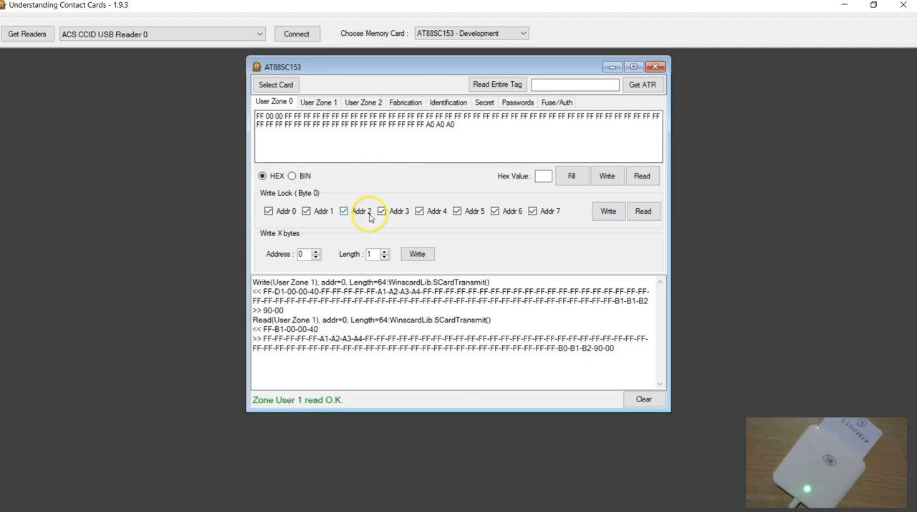
pyautogui.click(440, 103)
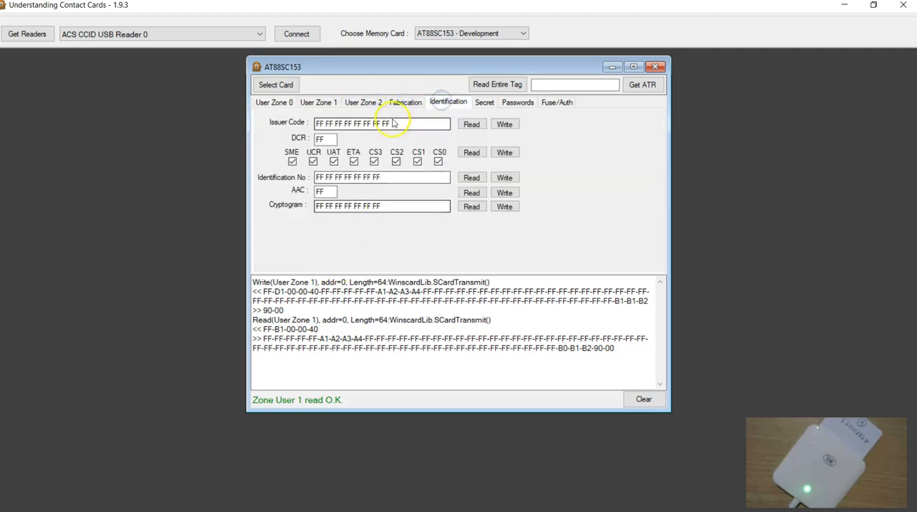
pyautogui.click(404, 101)
pyautogui.click(261, 223)
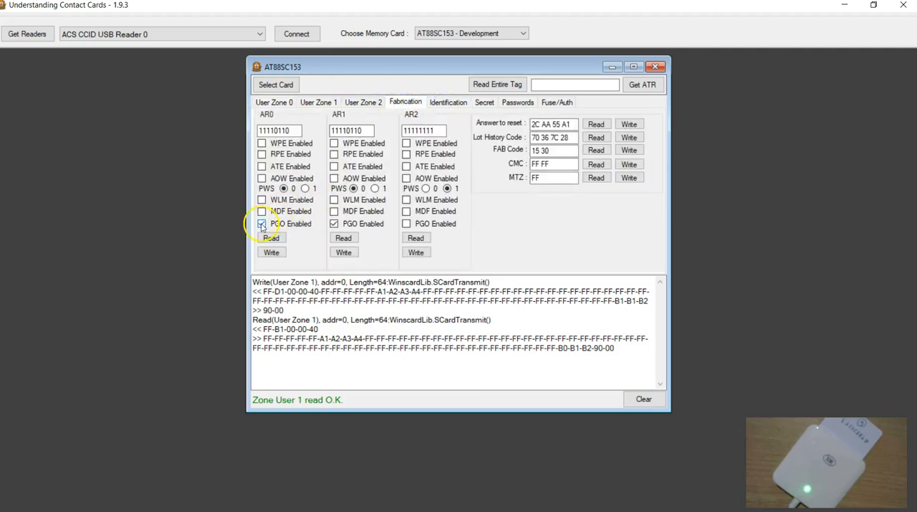
pyautogui.click(261, 222)
pyautogui.click(334, 223)
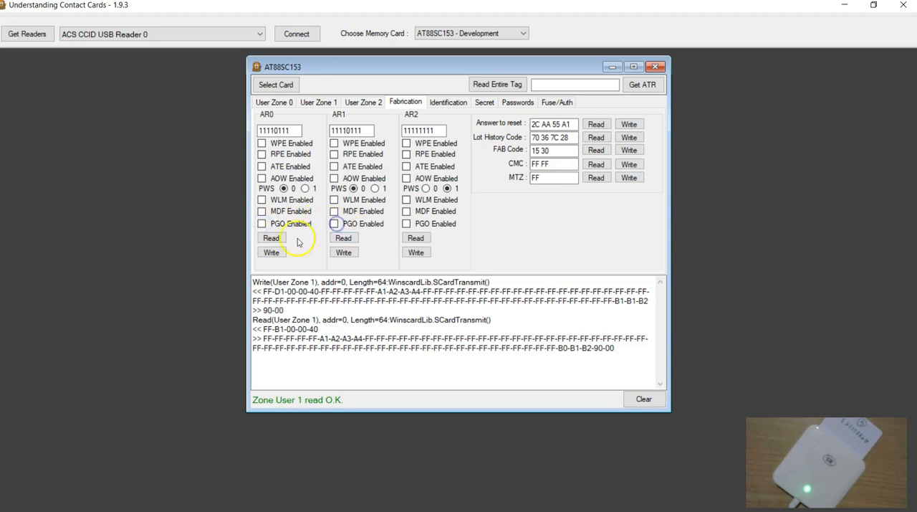
# Write the AR0 and AR1 access registers to the card and read AR0 back.
pyautogui.click(271, 253)
pyautogui.click(344, 252)
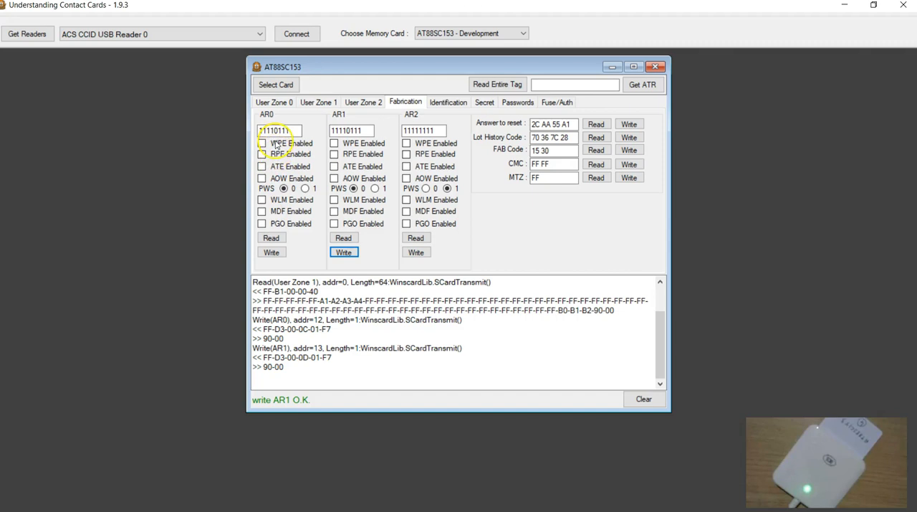
pyautogui.click(271, 238)
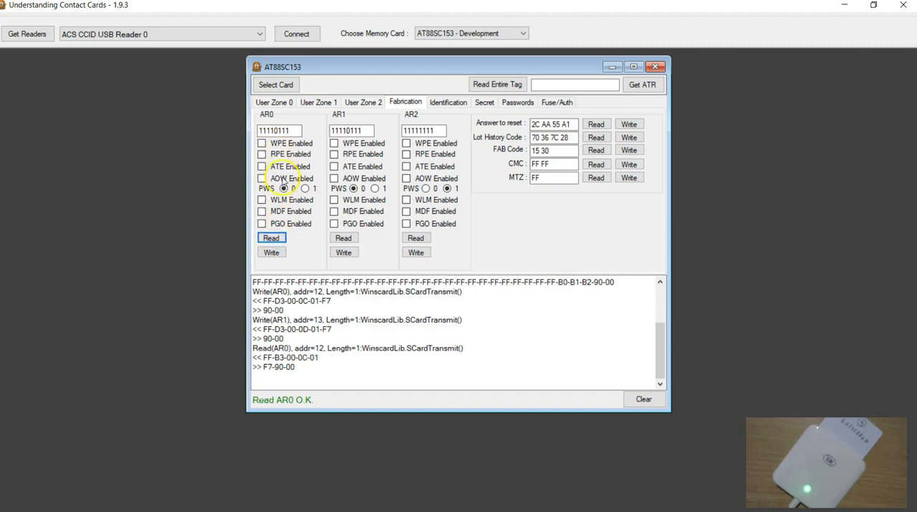
# Replace the four FF bytes starting at address 4 of User Zone 0 with 10 11 12 13.
pyautogui.click(277, 104)
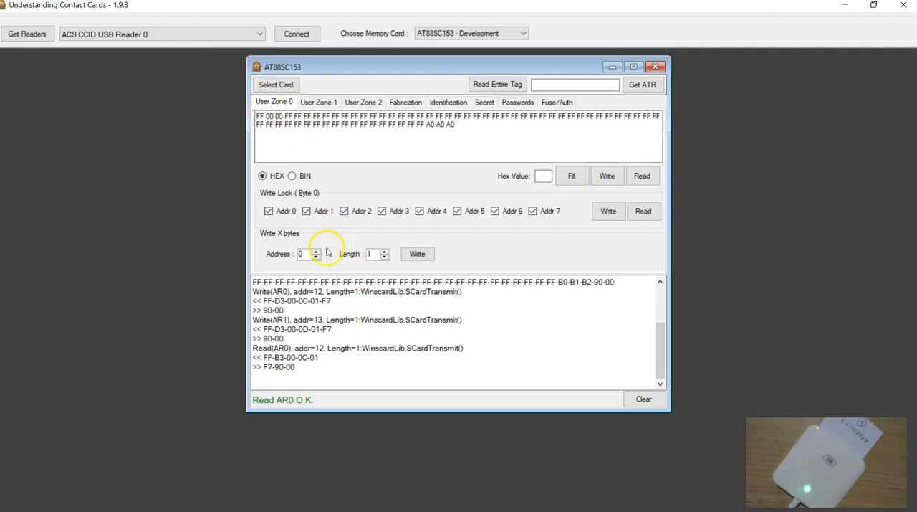
pyautogui.moveTo(294, 117); pyautogui.dragTo(331, 117)
pyautogui.write('10 11 12')
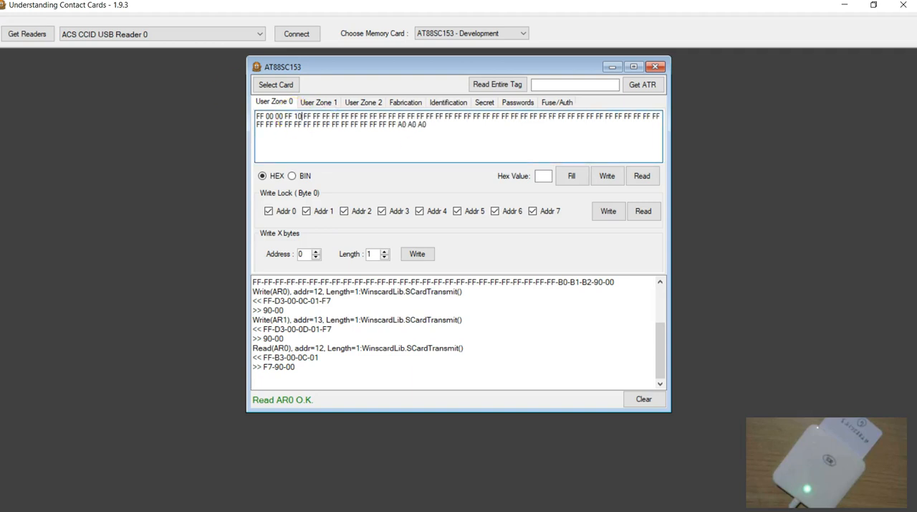
pyautogui.write(' 1')
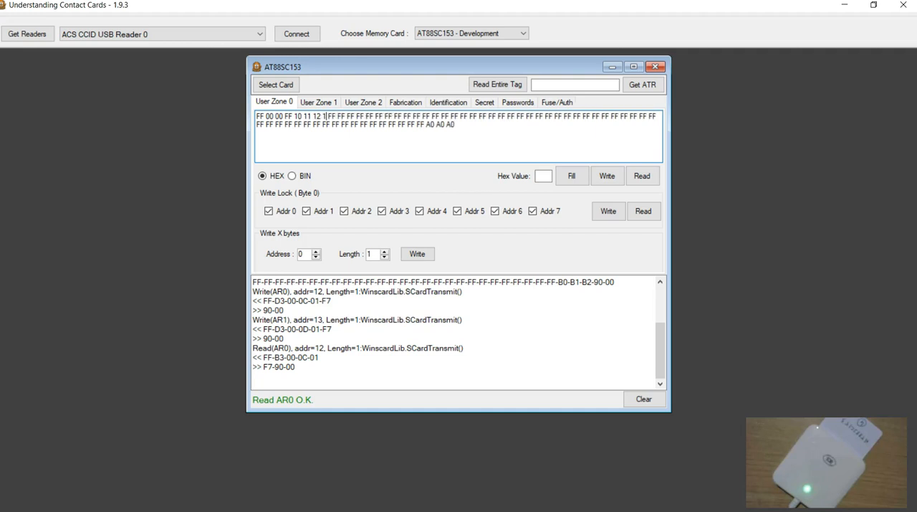
pyautogui.write('3')
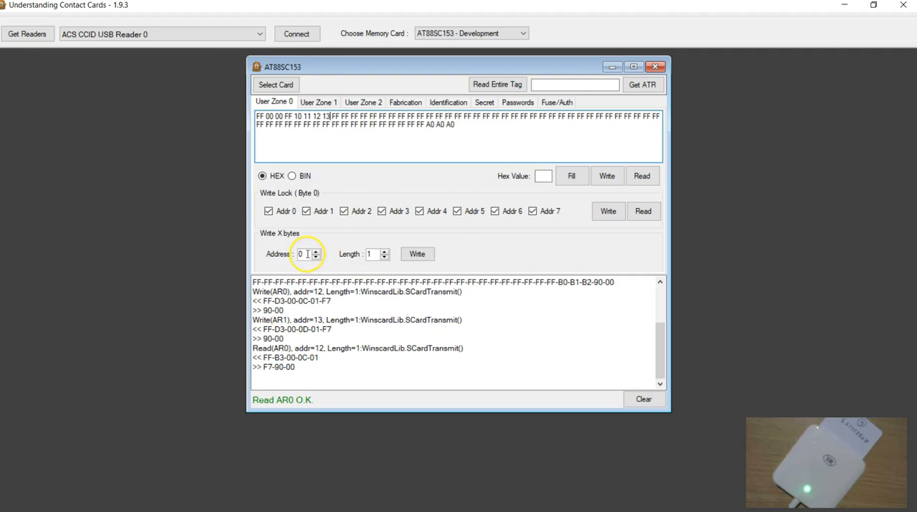
# Examine the first byte of User Zones 0, 1 and 2, and return to User Zone 0.
pyautogui.click(256, 116)
pyautogui.doubleClick(258, 116)
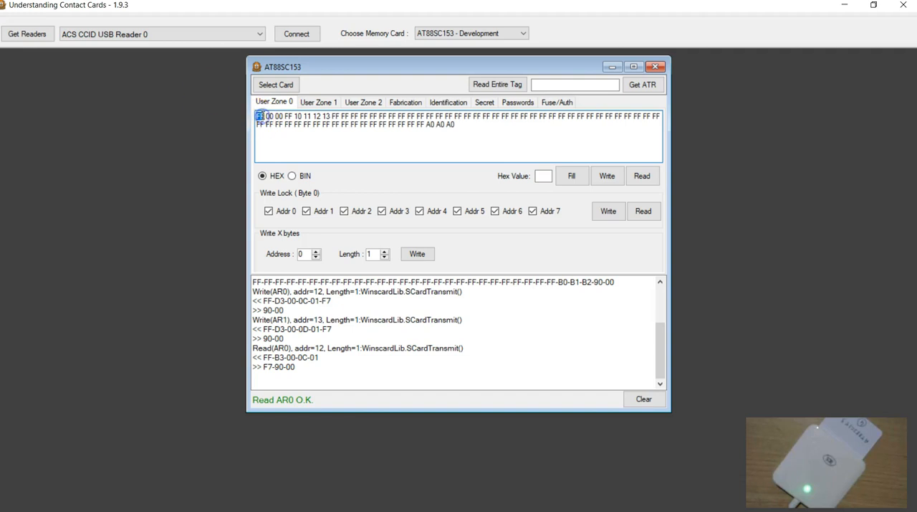
pyautogui.click(318, 101)
pyautogui.click(257, 116)
pyautogui.click(356, 102)
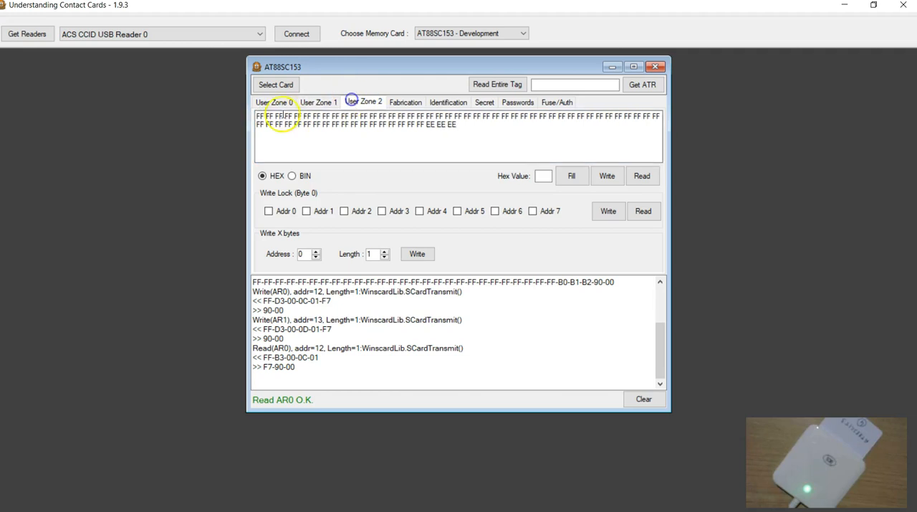
pyautogui.click(272, 102)
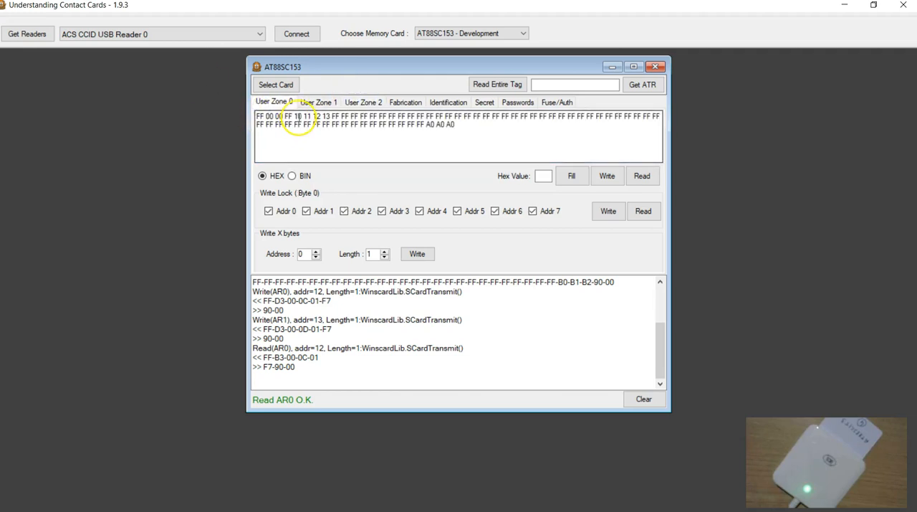
# Highlight the bytes 10 11 12 13 in User Zone 0 and count the byte positions leading up to them.
pyautogui.moveTo(296, 116); pyautogui.dragTo(327, 116)
pyautogui.click(308, 125)
pyautogui.click(289, 134)
pyautogui.moveTo(257, 116); pyautogui.dragTo(259, 116)
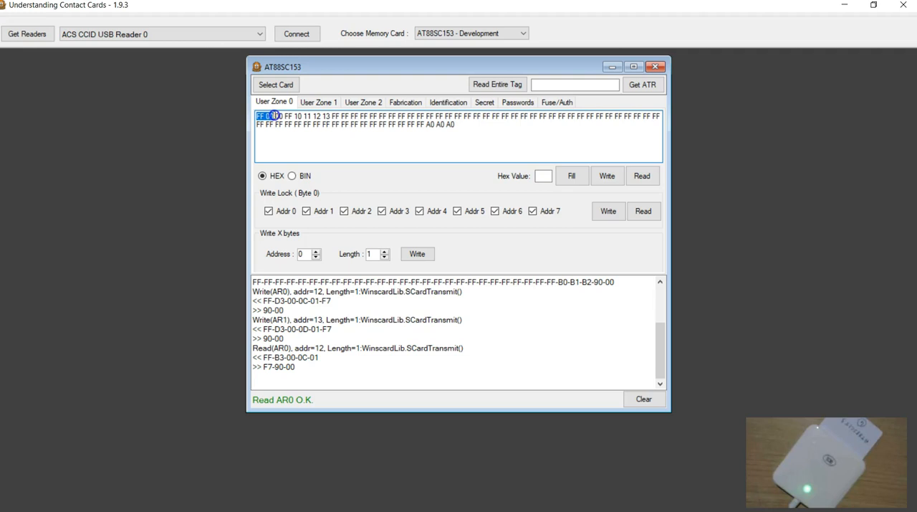
pyautogui.moveTo(291, 115); pyautogui.dragTo(299, 114)
pyautogui.click(301, 130)
# Clear the log and write only the 10 11 12 13 bytes of User Zone 0, using address 4 and length 4.
pyautogui.click(316, 251)
pyautogui.click(316, 251)
pyautogui.click(316, 252)
pyautogui.moveTo(294, 116); pyautogui.dragTo(326, 115)
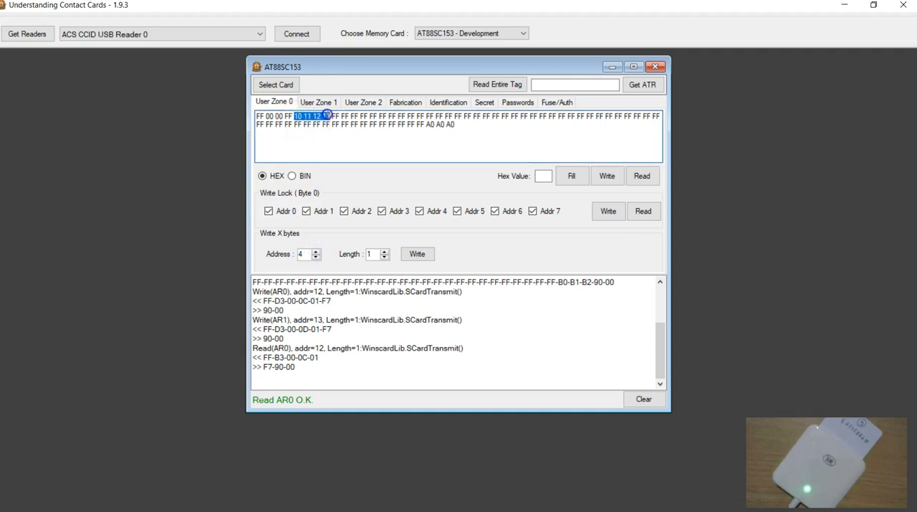
pyautogui.click(385, 252)
pyautogui.click(385, 252)
pyautogui.click(385, 251)
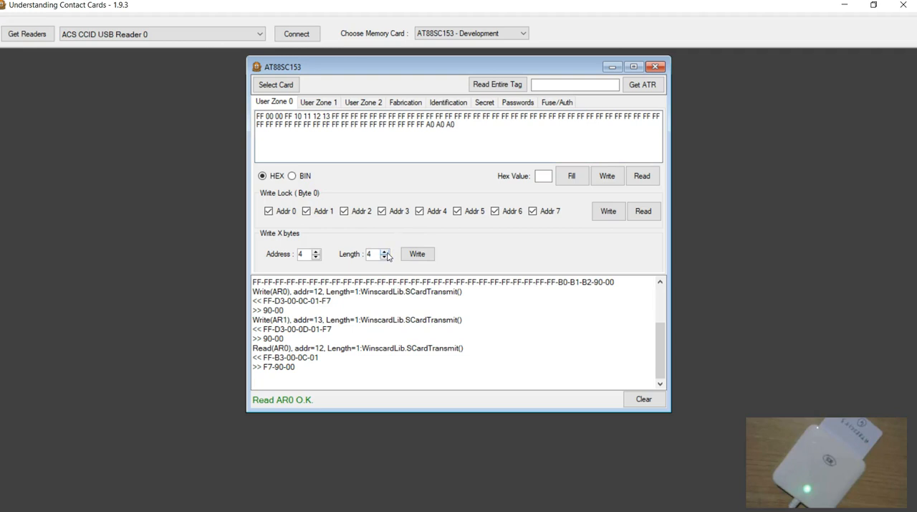
pyautogui.click(641, 398)
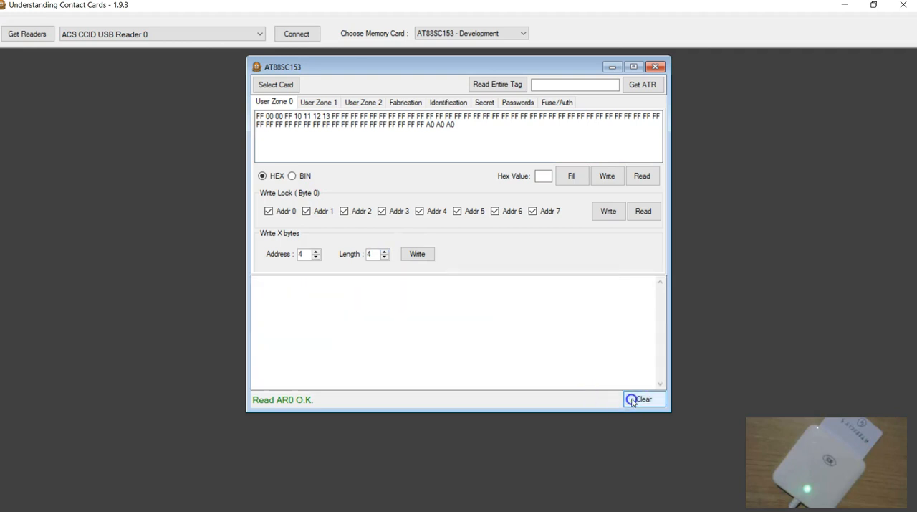
pyautogui.click(418, 254)
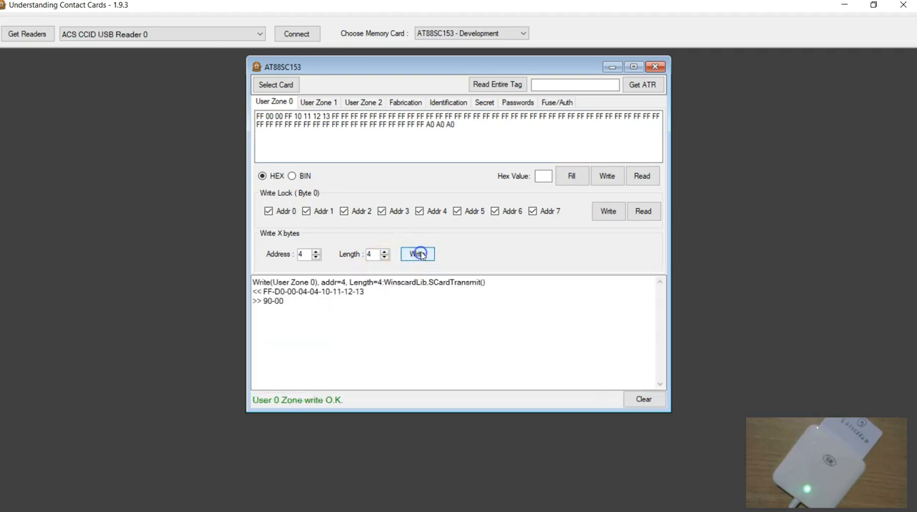
# Examine the address byte and the data bytes of the write command in the log.
pyautogui.doubleClick(302, 291)
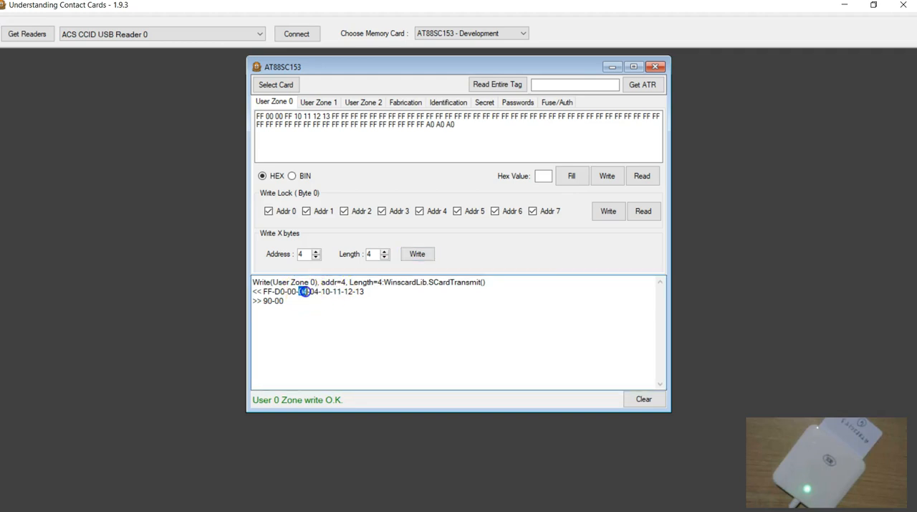
pyautogui.moveTo(321, 291); pyautogui.dragTo(364, 290)
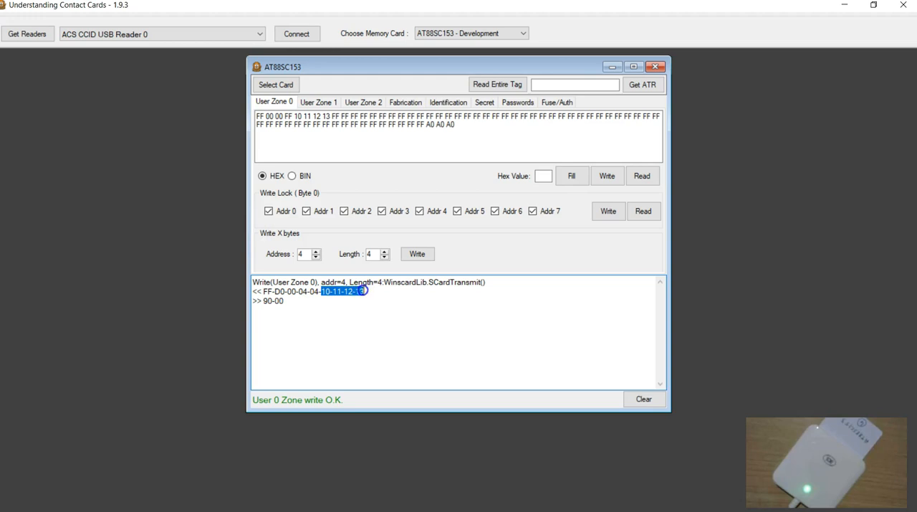
pyautogui.click(299, 309)
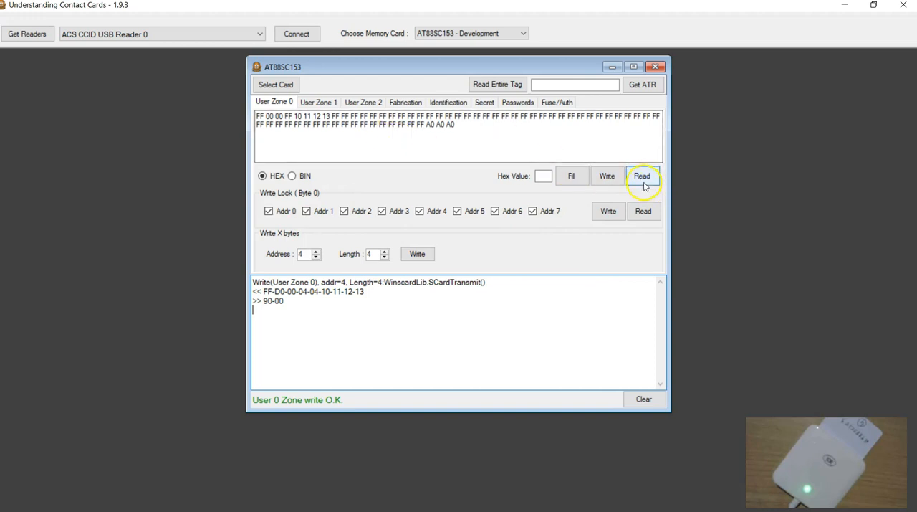
# Empty the User Zone 0 data, read the zone back from the card, and check the bytes 10 11 12 13.
pyautogui.moveTo(459, 124); pyautogui.dragTo(255, 117)
pyautogui.click(273, 147)
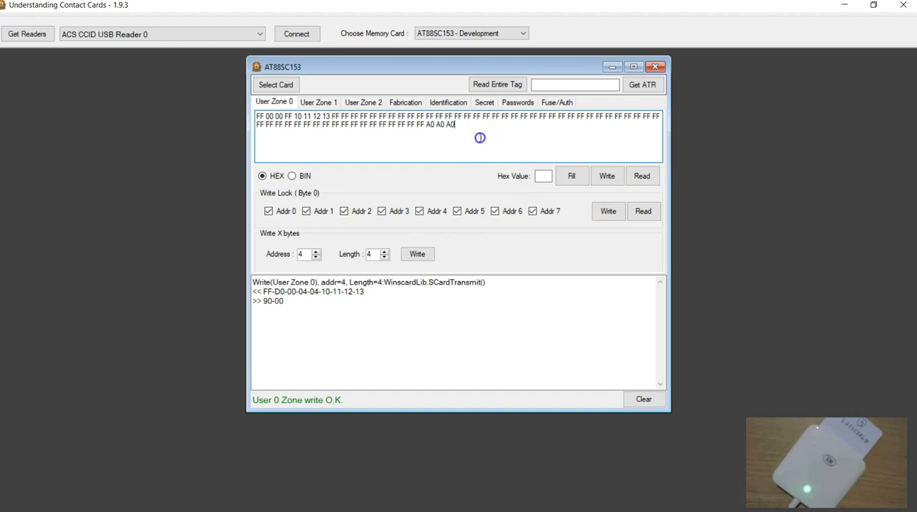
pyautogui.moveTo(477, 137); pyautogui.dragTo(225, 114)
pyautogui.press('Delete')
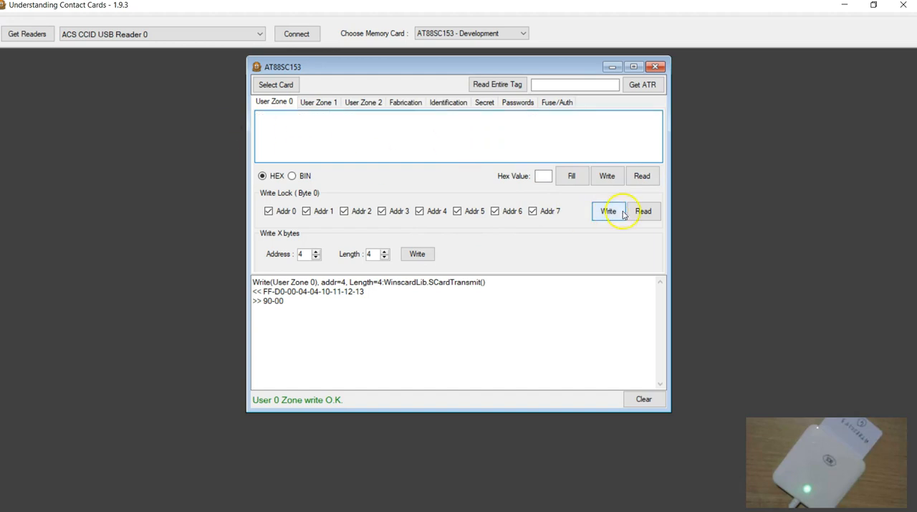
pyautogui.click(642, 177)
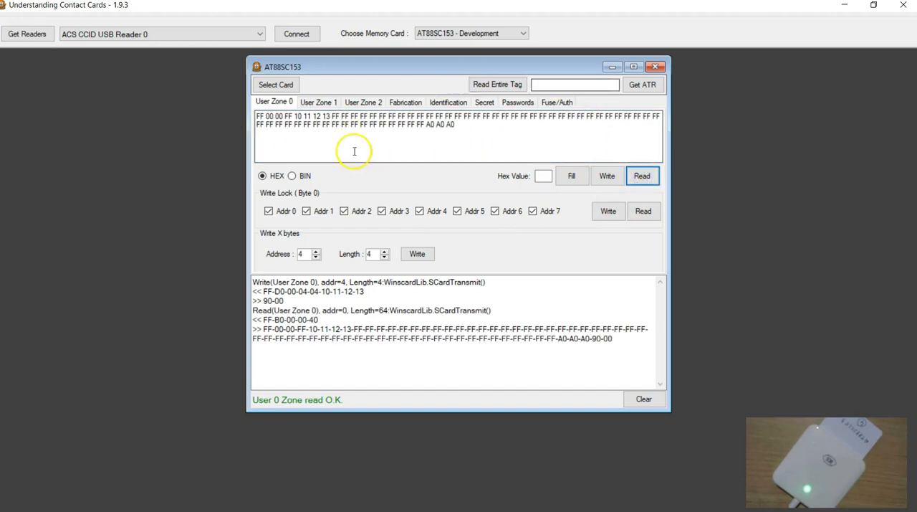
pyautogui.click(295, 116)
pyautogui.moveTo(295, 116); pyautogui.dragTo(331, 116)
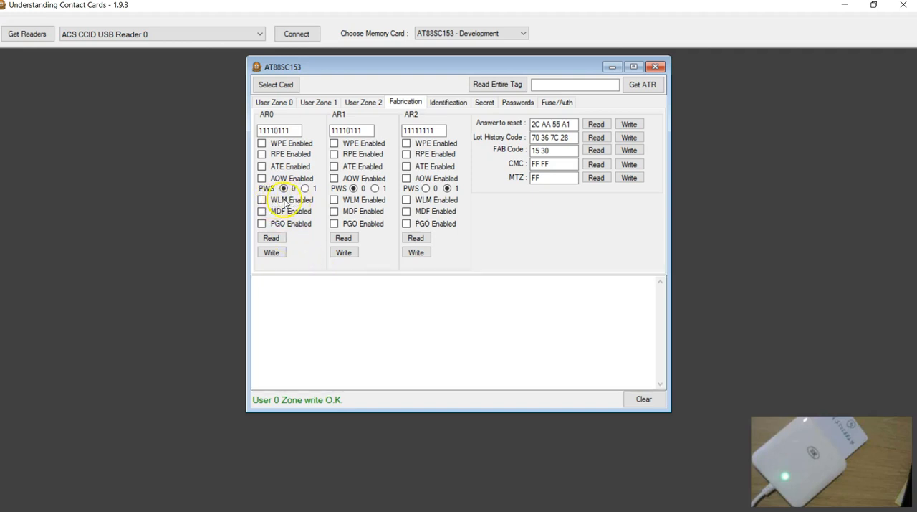
# Examine the first byte of User Zones 0, 1 and 2 as the write lock byte.
pyautogui.click(274, 102)
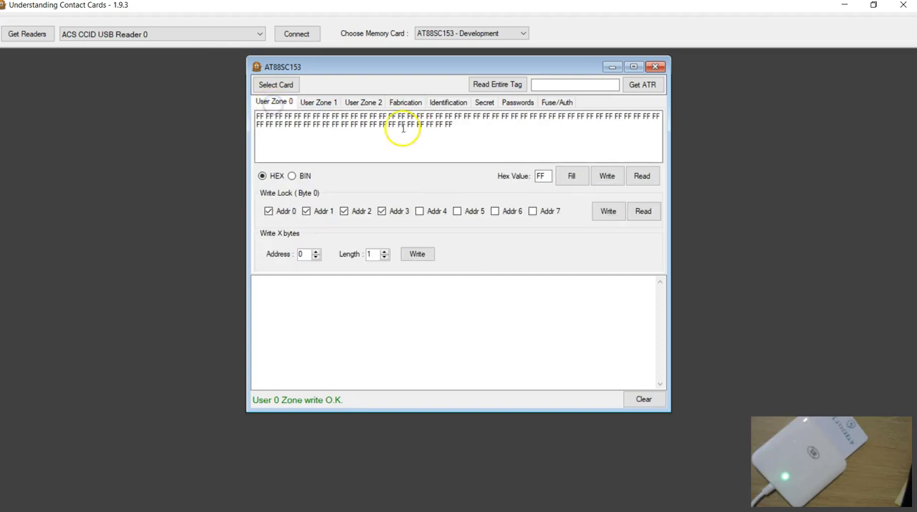
pyautogui.click(262, 114)
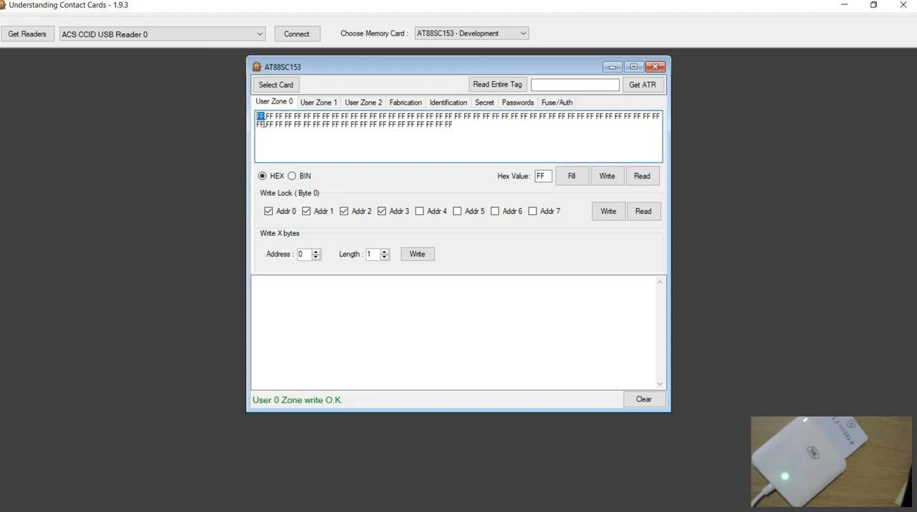
pyautogui.click(262, 116)
pyautogui.click(317, 101)
pyautogui.click(249, 116)
pyautogui.click(351, 98)
pyautogui.click(257, 116)
pyautogui.click(285, 102)
pyautogui.click(262, 116)
pyautogui.doubleClick(259, 116)
pyautogui.click(277, 151)
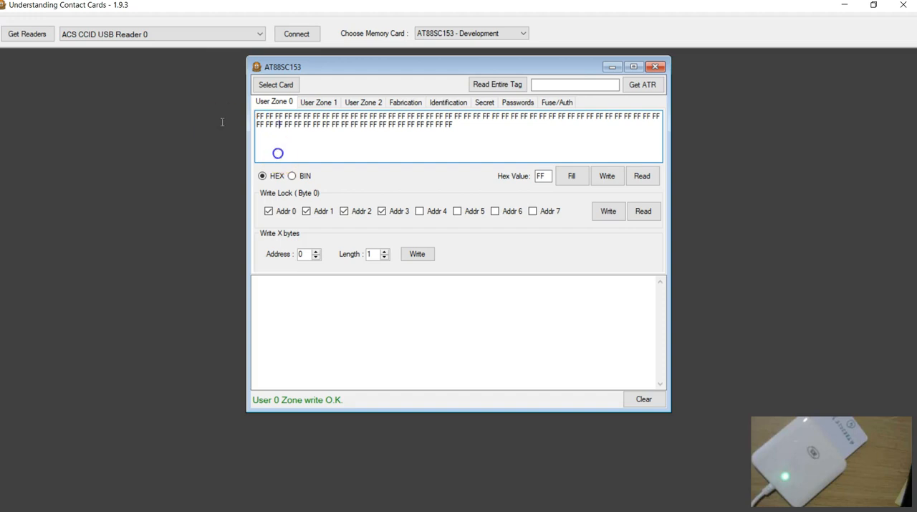
pyautogui.doubleClick(262, 116)
pyautogui.click(258, 116)
pyautogui.click(261, 147)
# Highlight the first eight-byte page in User Zones 0, 1 and 2, and return to User Zone 0.
pyautogui.moveTo(276, 115); pyautogui.dragTo(307, 115)
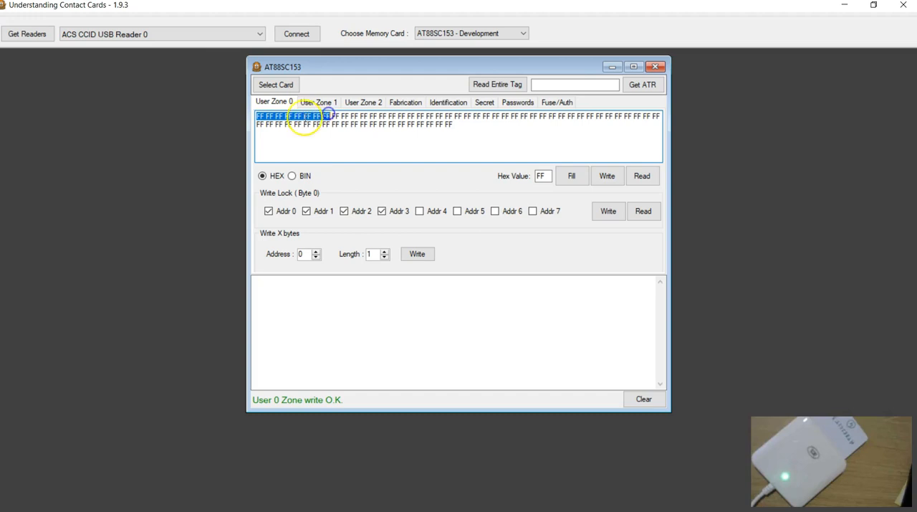
pyautogui.click(263, 123)
pyautogui.moveTo(257, 115); pyautogui.dragTo(333, 115)
pyautogui.click(317, 103)
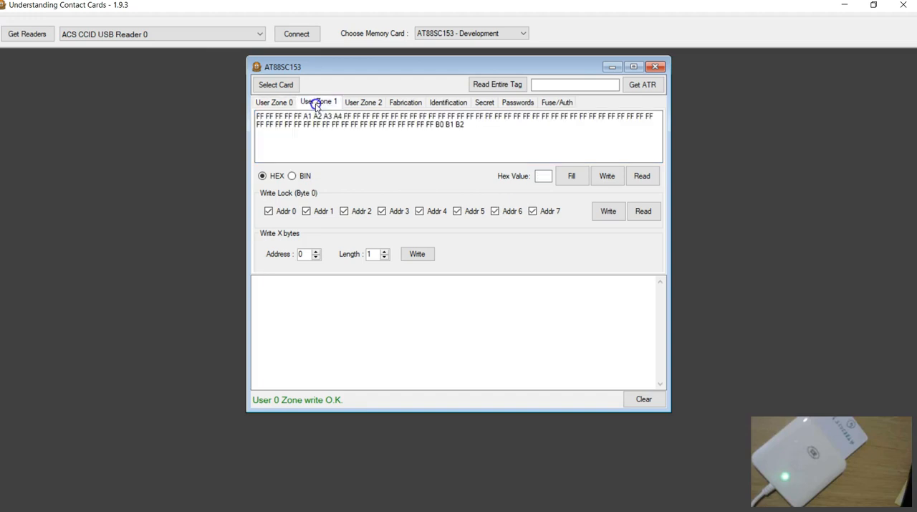
pyautogui.click(258, 115)
pyautogui.moveTo(258, 115); pyautogui.dragTo(320, 116)
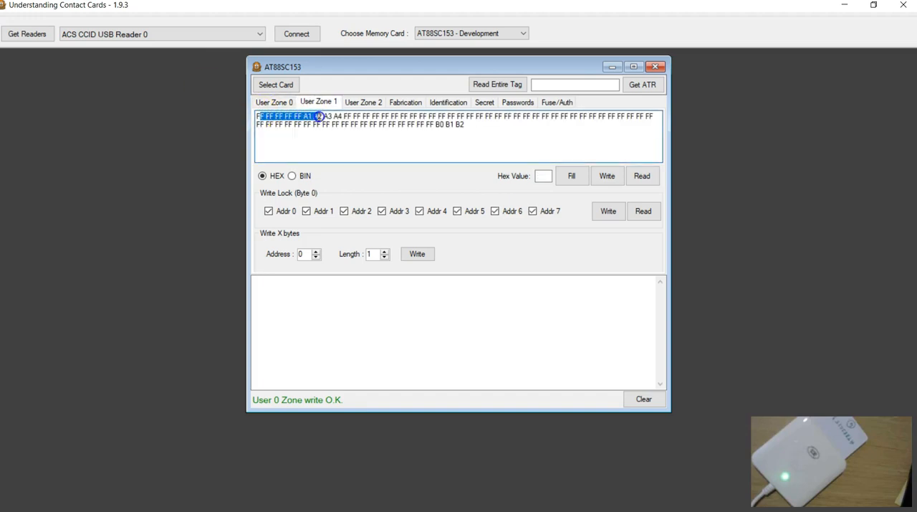
pyautogui.click(364, 101)
pyautogui.click(258, 116)
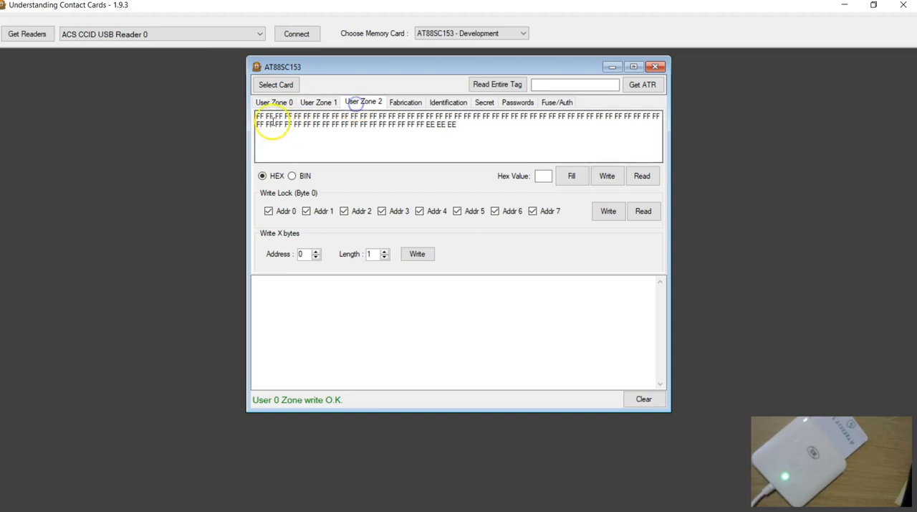
pyautogui.moveTo(257, 116); pyautogui.dragTo(317, 116)
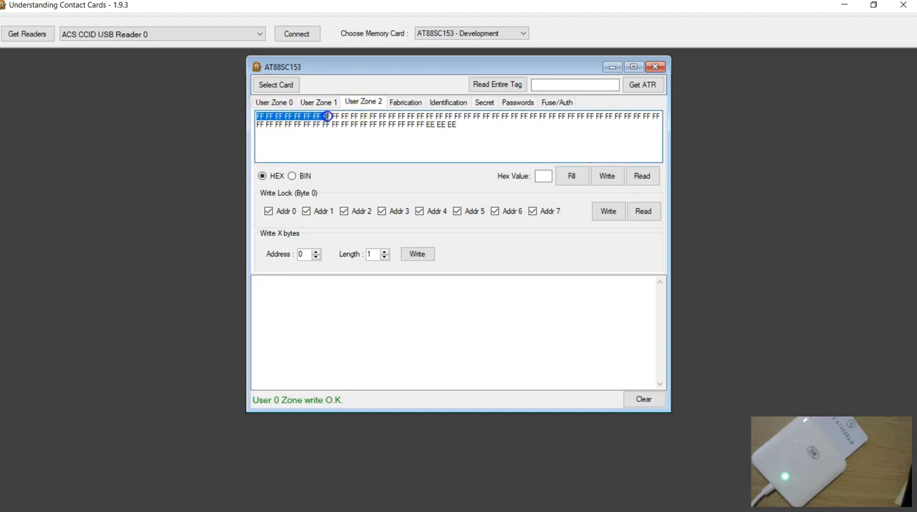
pyautogui.click(275, 102)
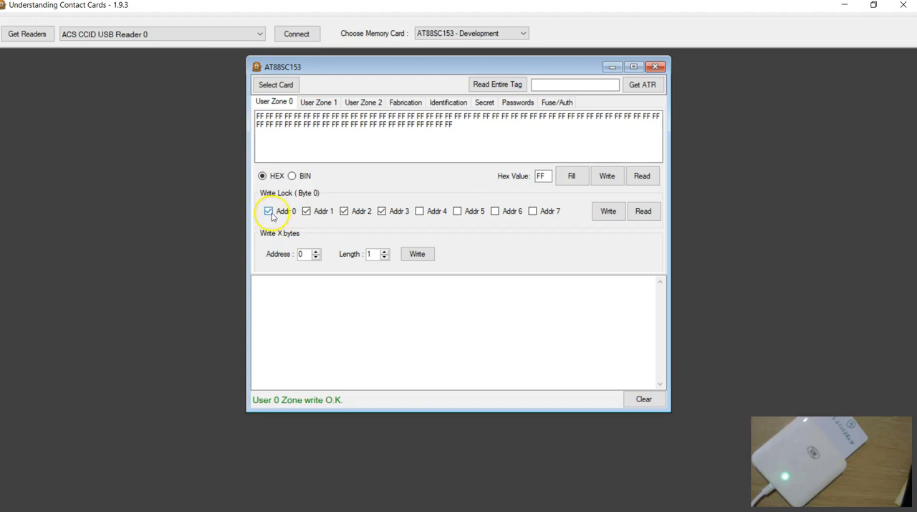
# Examine User Zone 0's first byte and the access registers, and read the zone's write lock byte from the card.
pyautogui.click(259, 116)
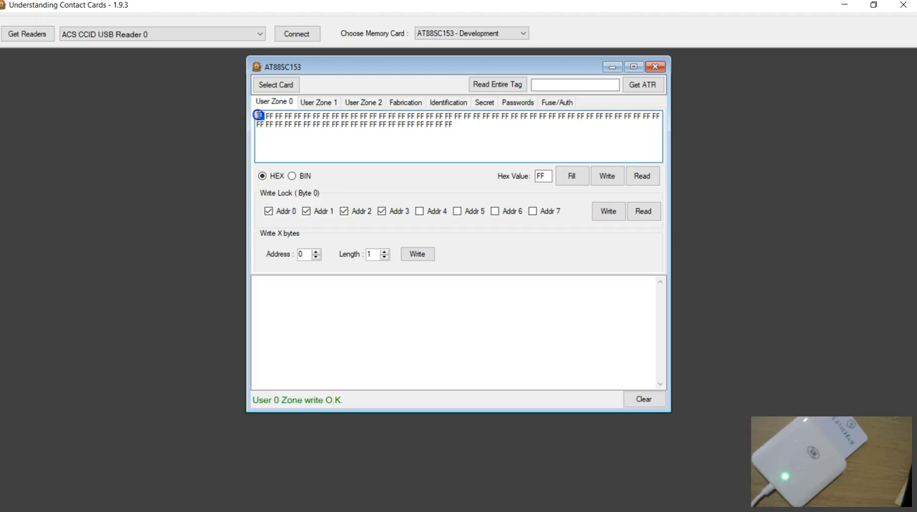
pyautogui.click(268, 211)
pyautogui.click(270, 124)
pyautogui.click(266, 124)
pyautogui.click(258, 125)
pyautogui.click(410, 102)
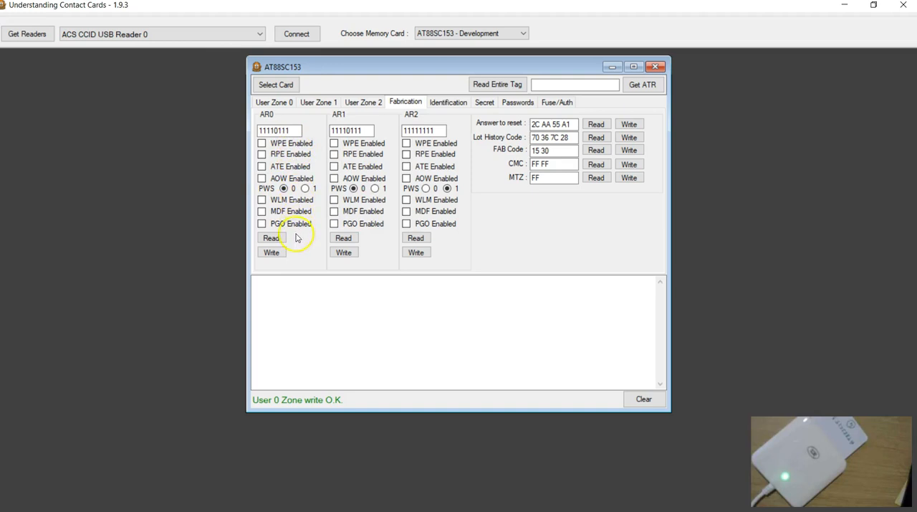
pyautogui.click(273, 102)
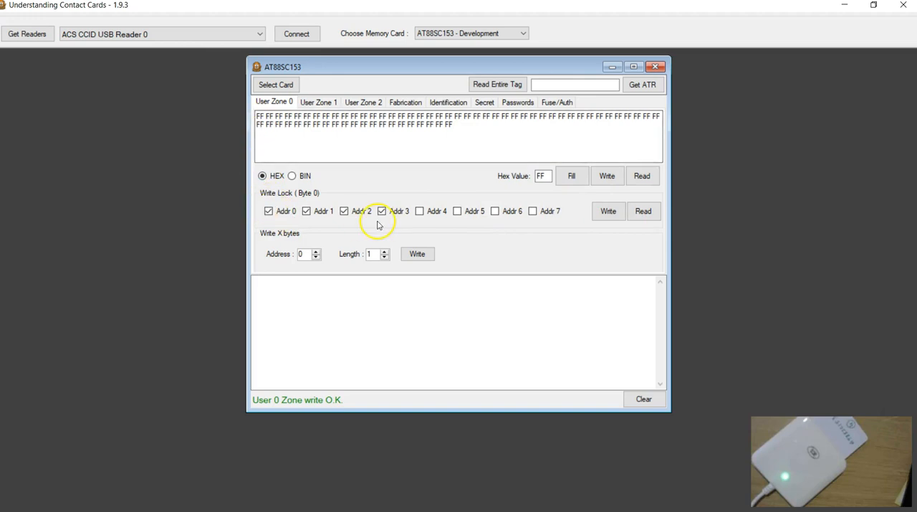
pyautogui.click(638, 214)
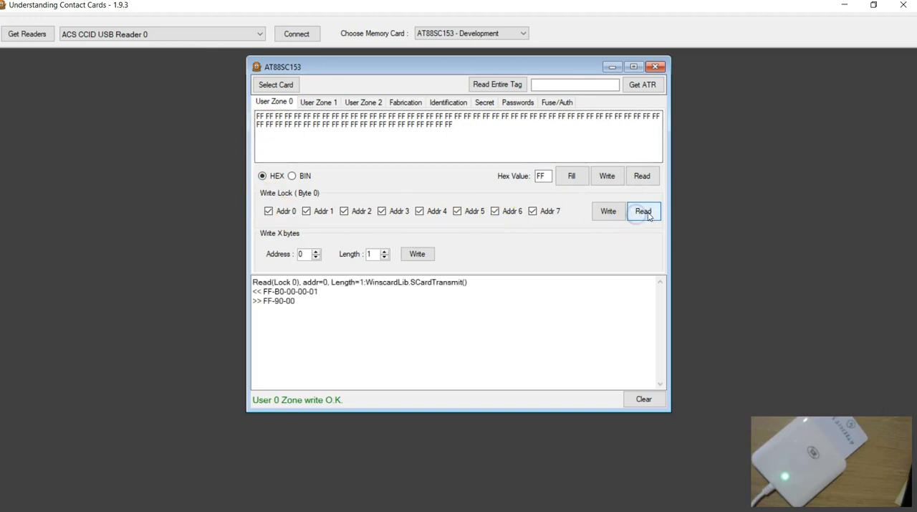
pyautogui.click(645, 214)
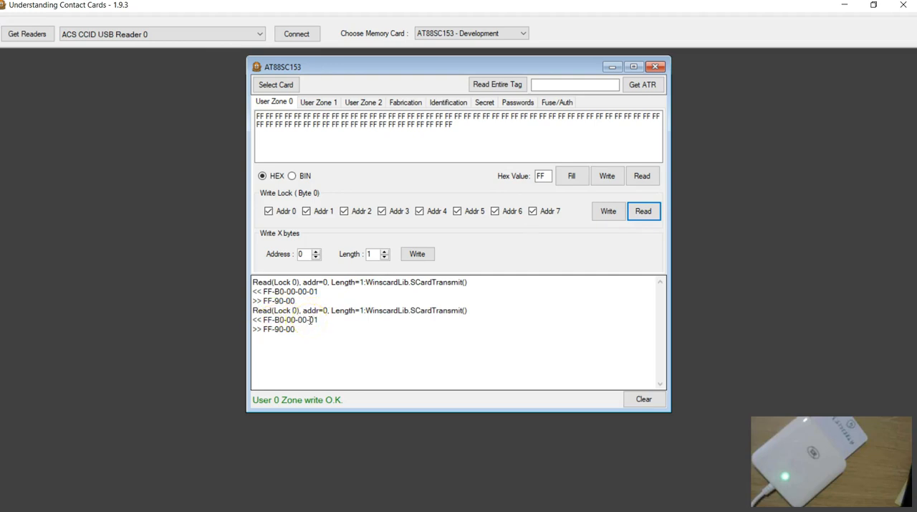
# Clear the Addr 0 and Addr 1 write lock bits of User Zone 0, write them to the card, and read the zone back.
pyautogui.click(268, 210)
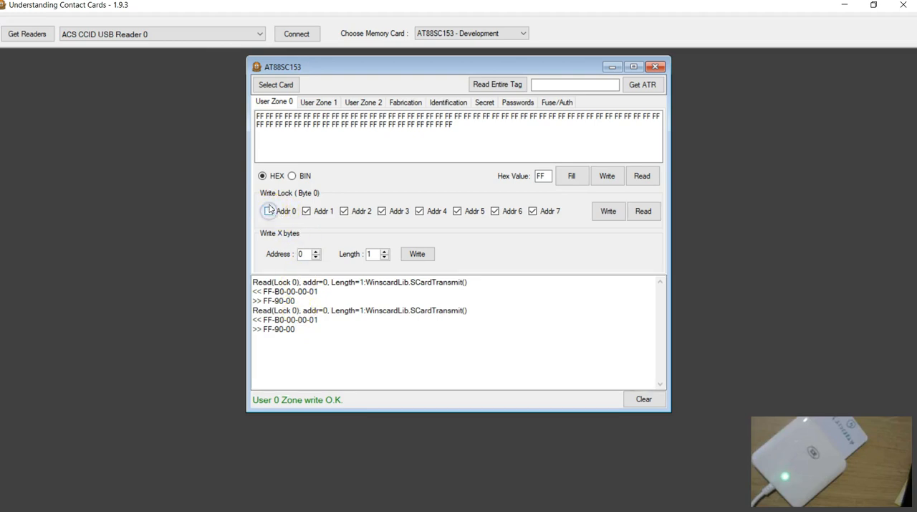
pyautogui.click(263, 116)
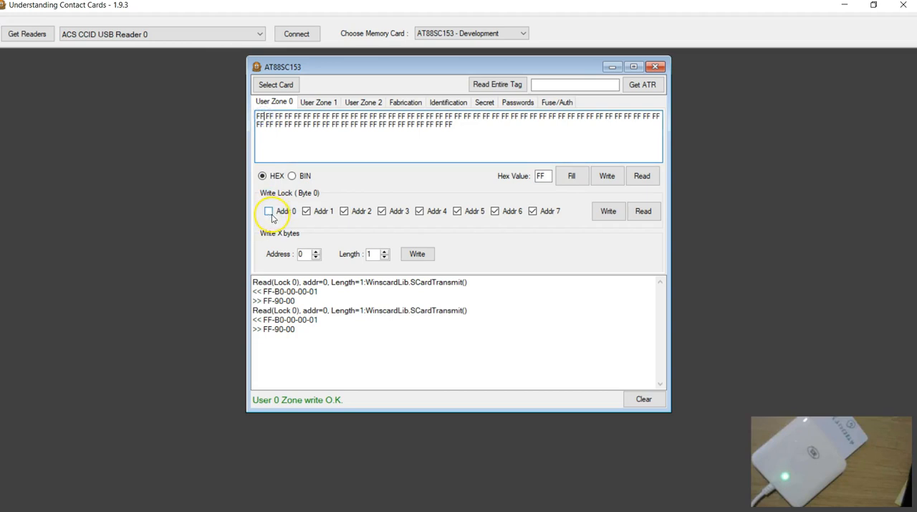
pyautogui.click(307, 211)
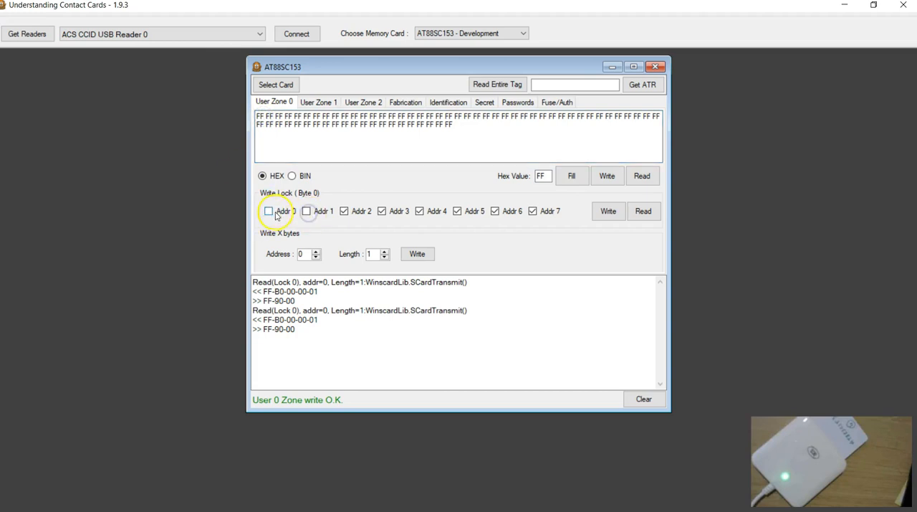
pyautogui.click(606, 212)
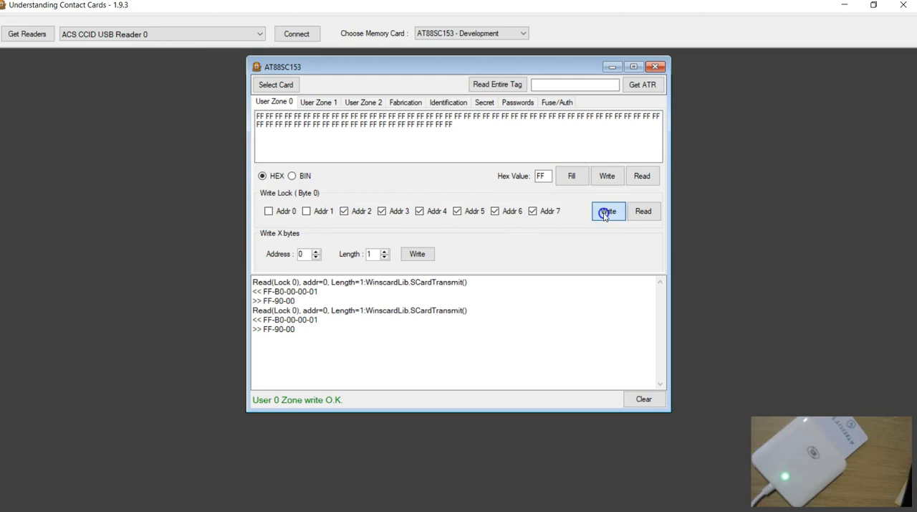
pyautogui.click(642, 176)
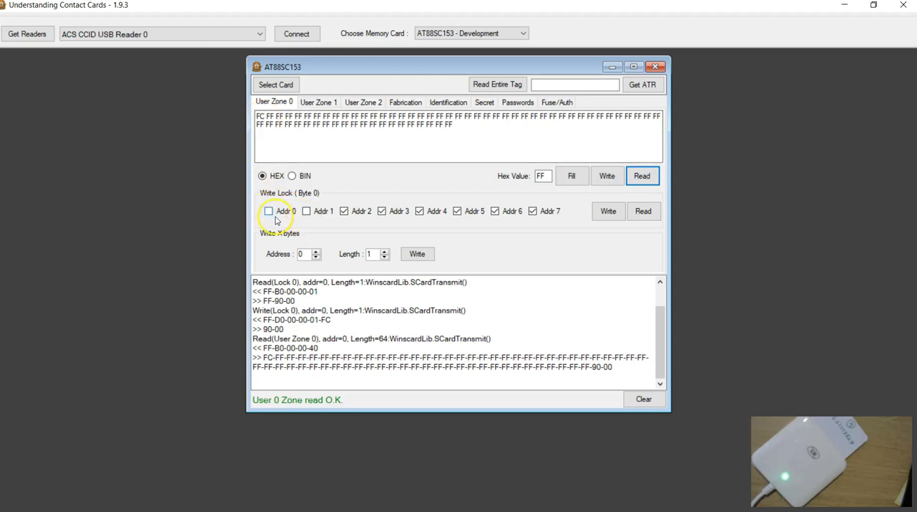
pyautogui.click(257, 117)
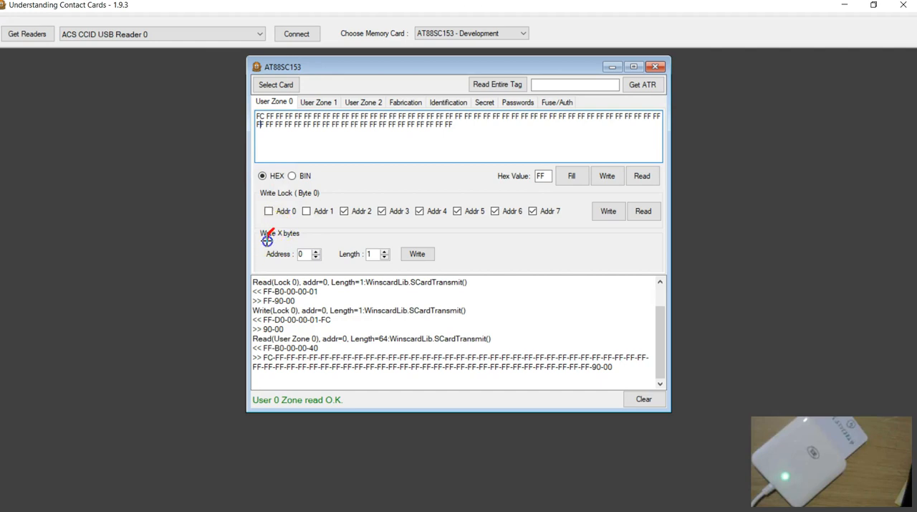
# Annotate the write lock bits Addr 0 to Addr 7 with their values 0 0 1 1 1 1 1 1.
pyautogui.moveTo(276, 231)
pyautogui.mouseDown()
pyautogui.moveTo(309, 240)
pyautogui.moveTo(308, 225)
pyautogui.moveTo(380, 248)
pyautogui.mouseUp()
pyautogui.moveTo(414, 222)
pyautogui.mouseDown()
pyautogui.moveTo(419, 243)
pyautogui.moveTo(496, 248)
pyautogui.mouseUp()
pyautogui.moveTo(534, 224); pyautogui.dragTo(537, 248)
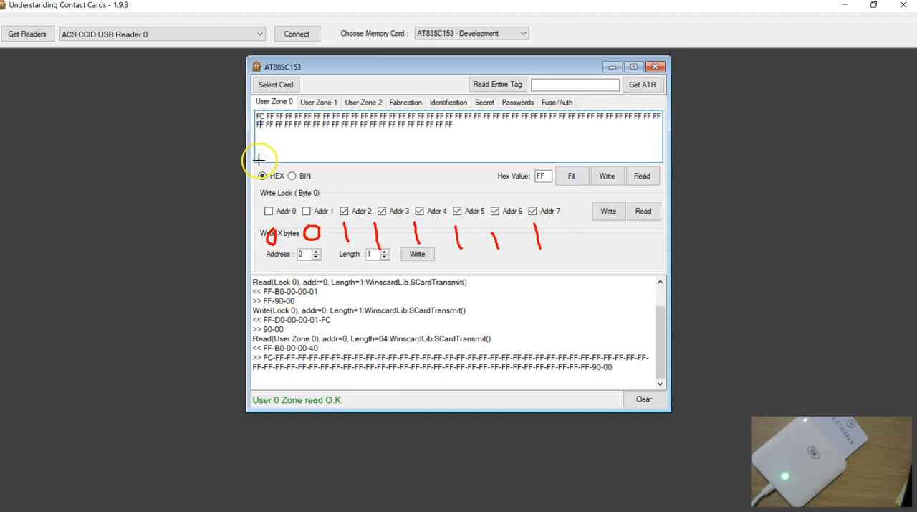
# Sketch the lock byte in reversed order as 11111100, mark its first and last bits with arrows, and erase the annotations.
pyautogui.moveTo(271, 310); pyautogui.dragTo(273, 351)
pyautogui.moveTo(311, 309); pyautogui.dragTo(316, 356)
pyautogui.moveTo(341, 305); pyautogui.dragTo(348, 351)
pyautogui.moveTo(407, 307); pyautogui.dragTo(419, 356)
pyautogui.moveTo(443, 302)
pyautogui.mouseDown()
pyautogui.moveTo(449, 350)
pyautogui.moveTo(476, 313)
pyautogui.moveTo(515, 302)
pyautogui.moveTo(506, 311)
pyautogui.mouseUp()
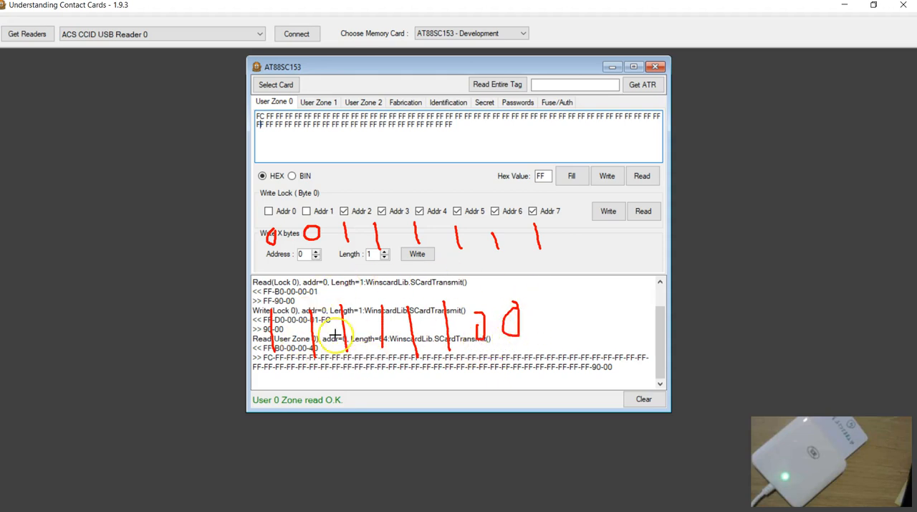
pyautogui.moveTo(512, 280); pyautogui.dragTo(518, 306)
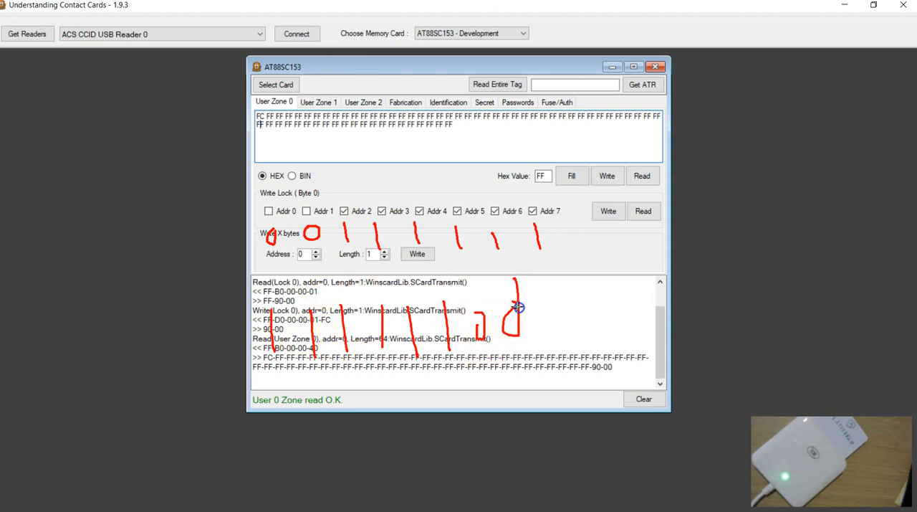
pyautogui.moveTo(252, 285)
pyautogui.mouseDown()
pyautogui.moveTo(261, 309)
pyautogui.moveTo(273, 303)
pyautogui.mouseUp()
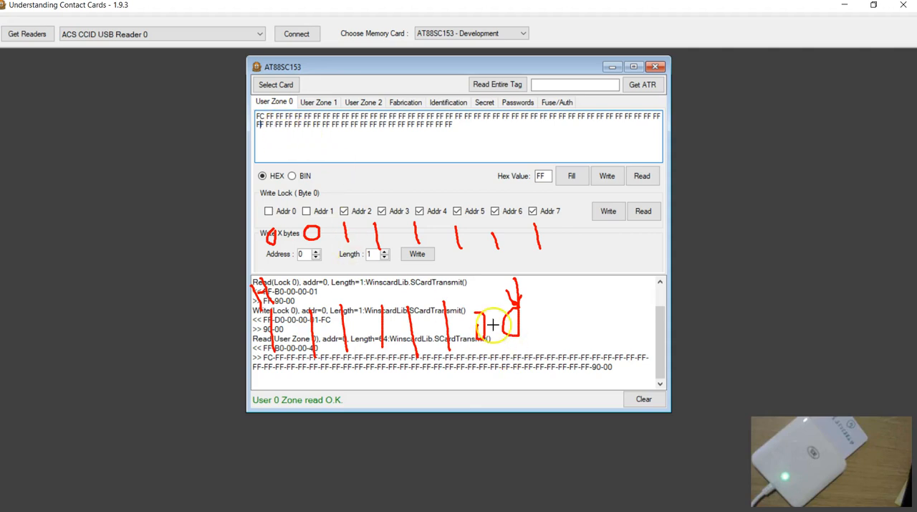
pyautogui.moveTo(535, 352)
pyautogui.mouseDown()
pyautogui.moveTo(519, 259)
pyautogui.moveTo(535, 253)
pyautogui.mouseUp()
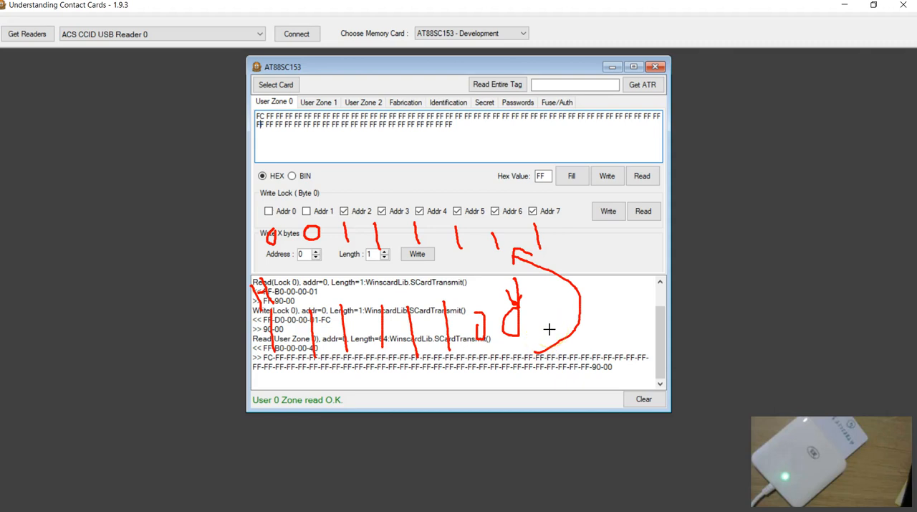
pyautogui.press('Escape')
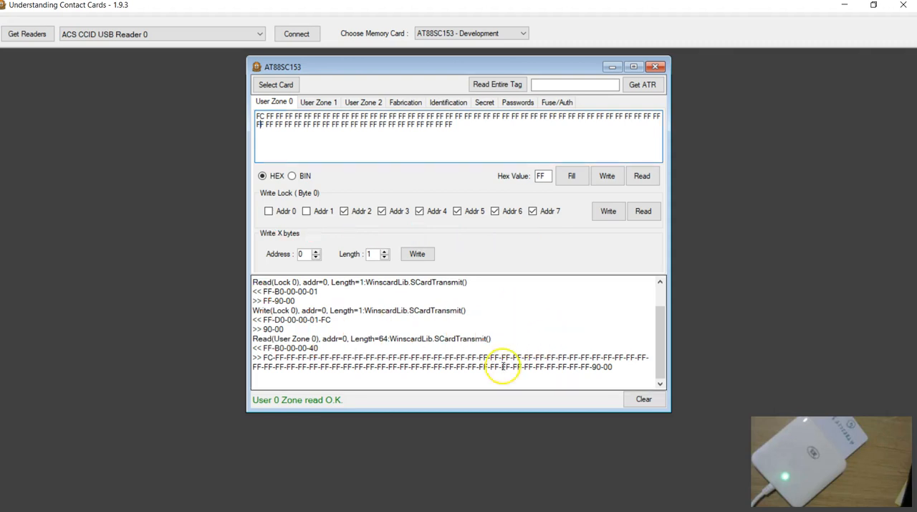
# Set the Addr 0 and Addr 1 write lock bits of User Zone 0 again, write them to the card, and read the zone back.
pyautogui.click(319, 101)
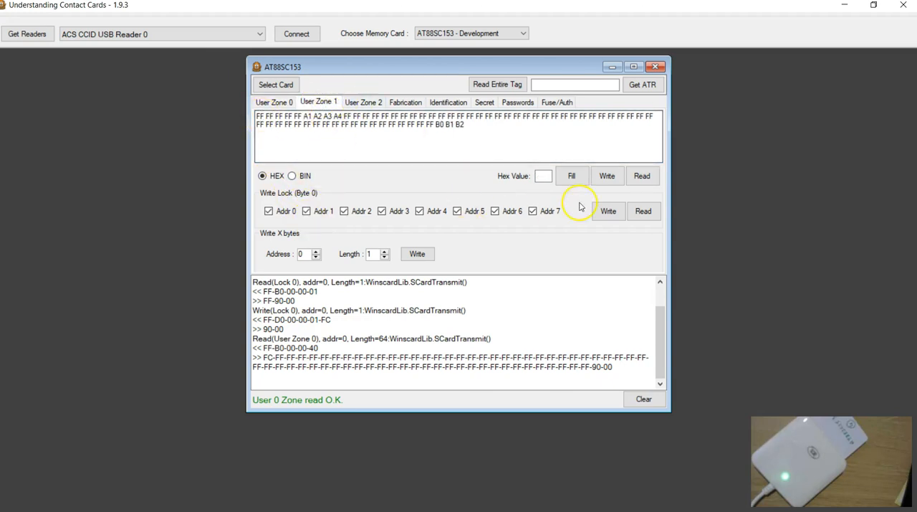
pyautogui.click(274, 101)
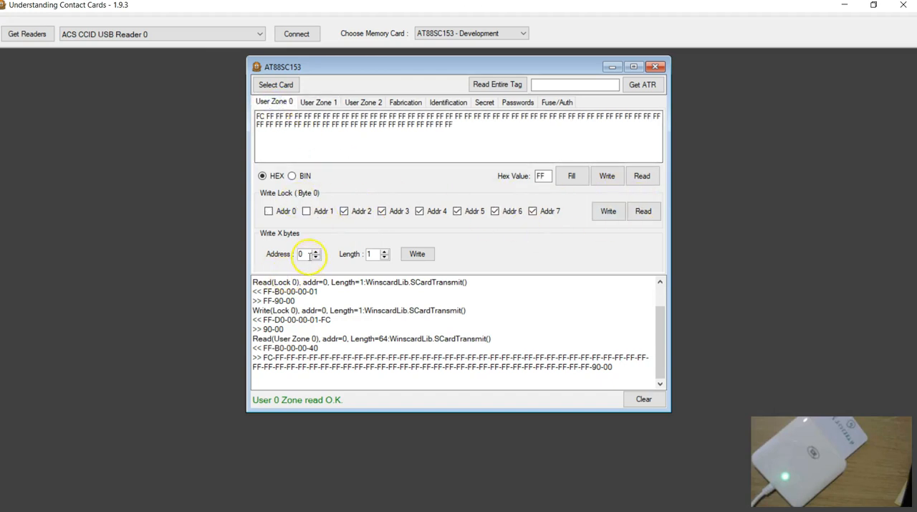
pyautogui.click(306, 211)
pyautogui.click(609, 212)
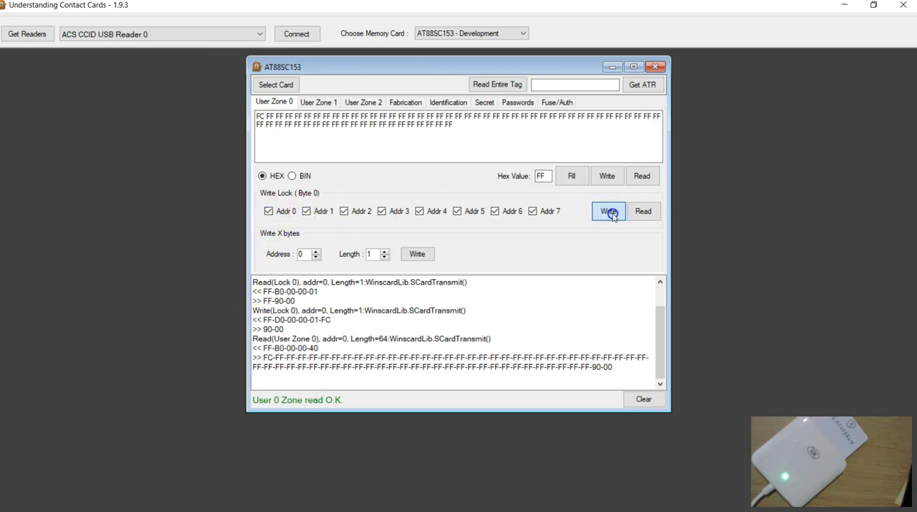
pyautogui.click(644, 399)
pyautogui.click(642, 175)
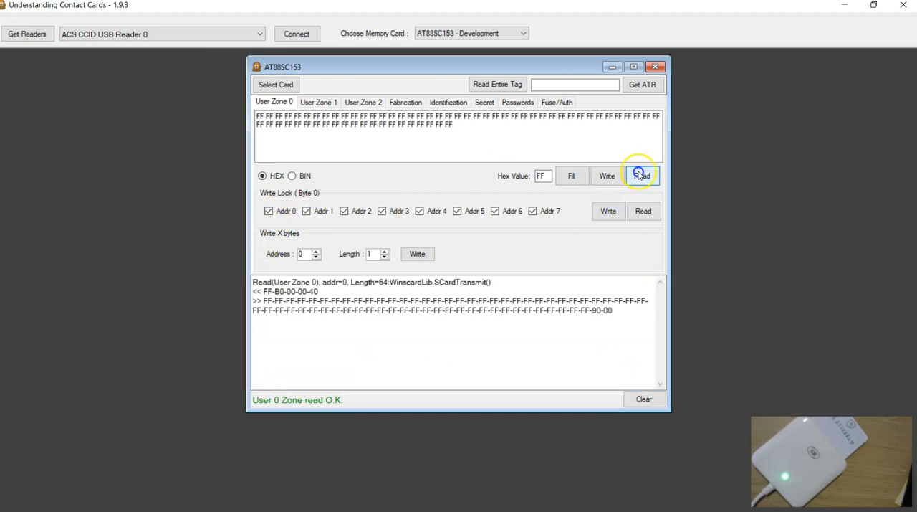
# Try to write AR0 with WLM enabled, and read the register back from the card with a cleared log.
pyautogui.click(410, 101)
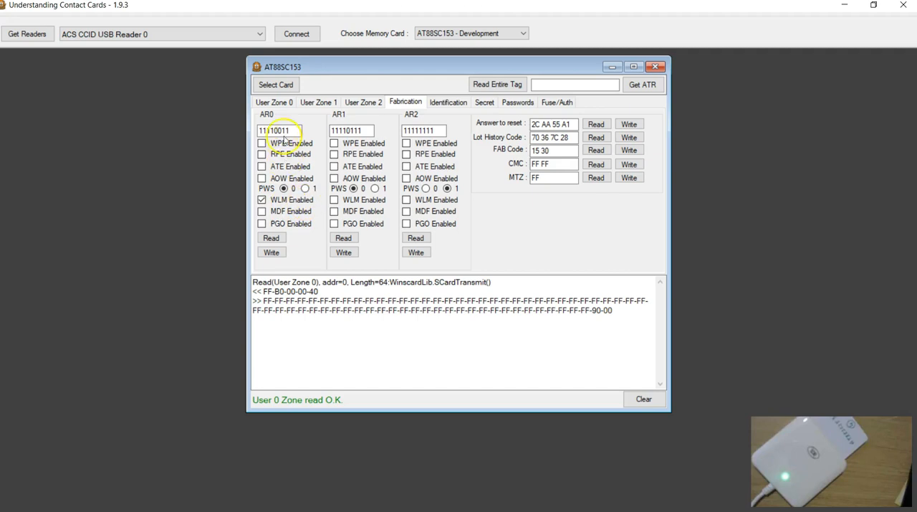
pyautogui.click(276, 253)
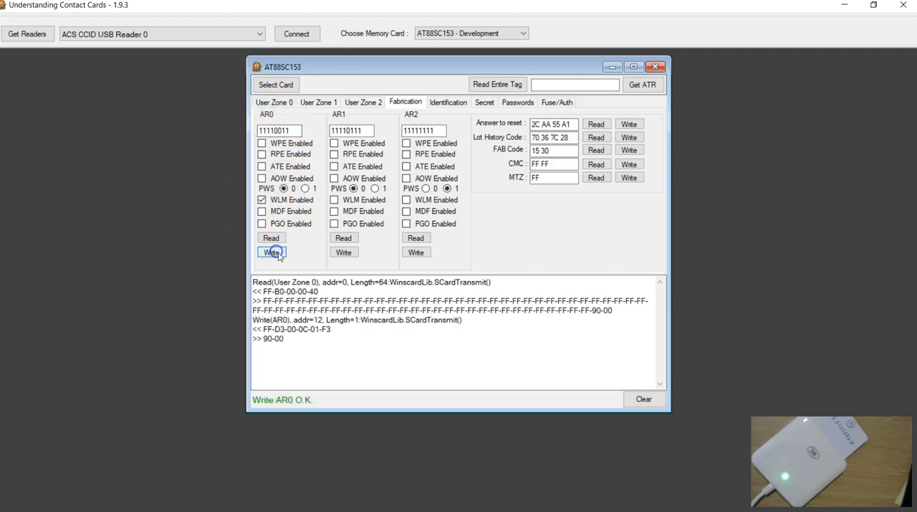
pyautogui.click(641, 398)
pyautogui.click(273, 241)
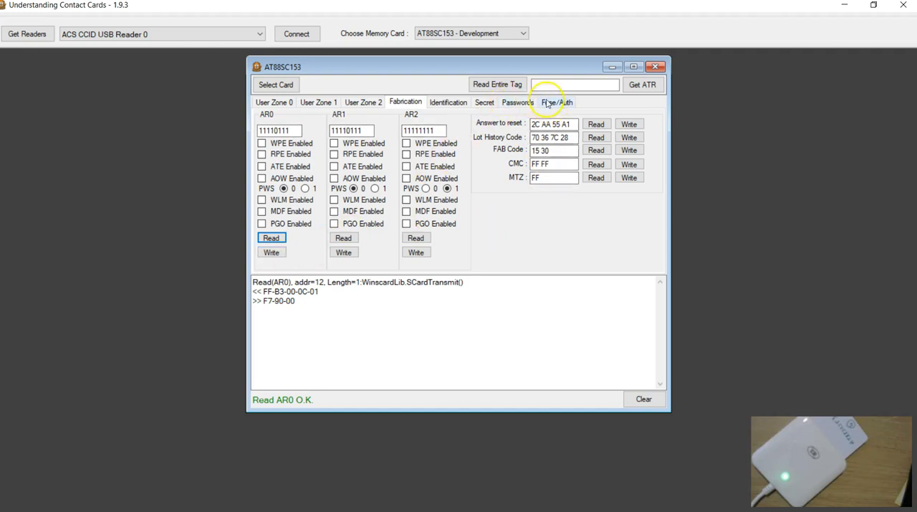
# Enter the card's secure code in the Secure code/Write 1 code field and verify it.
pyautogui.click(516, 102)
pyautogui.moveTo(313, 214); pyautogui.dragTo(253, 218)
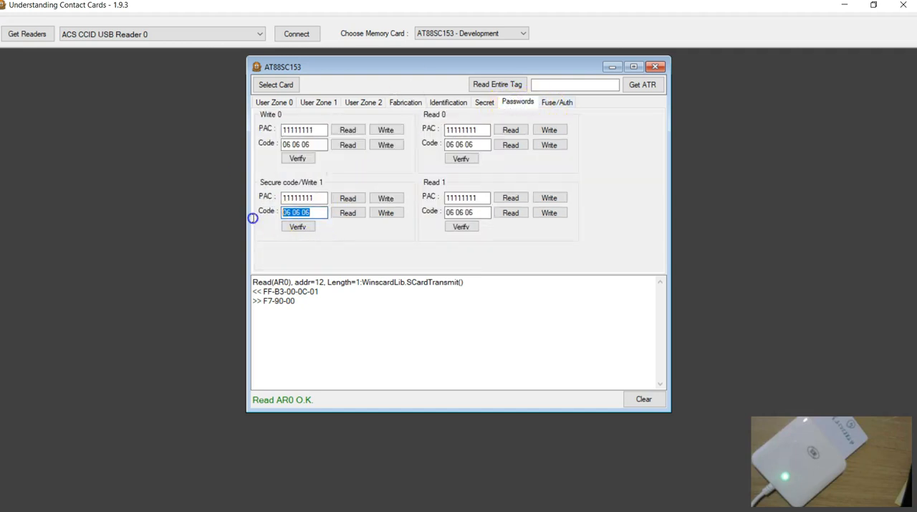
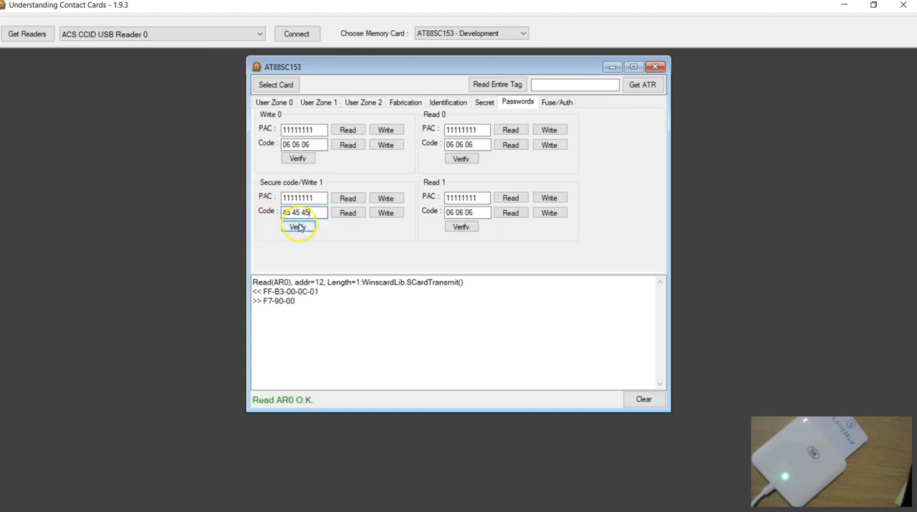
pyautogui.click(298, 226)
# Enable WLM in AR0, write the register to the card, and read it back with a cleared log.
pyautogui.click(406, 102)
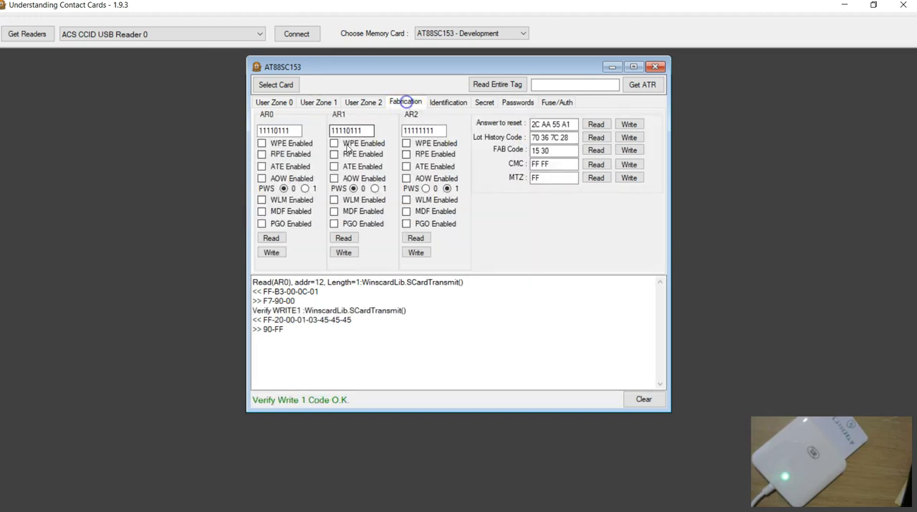
pyautogui.click(261, 199)
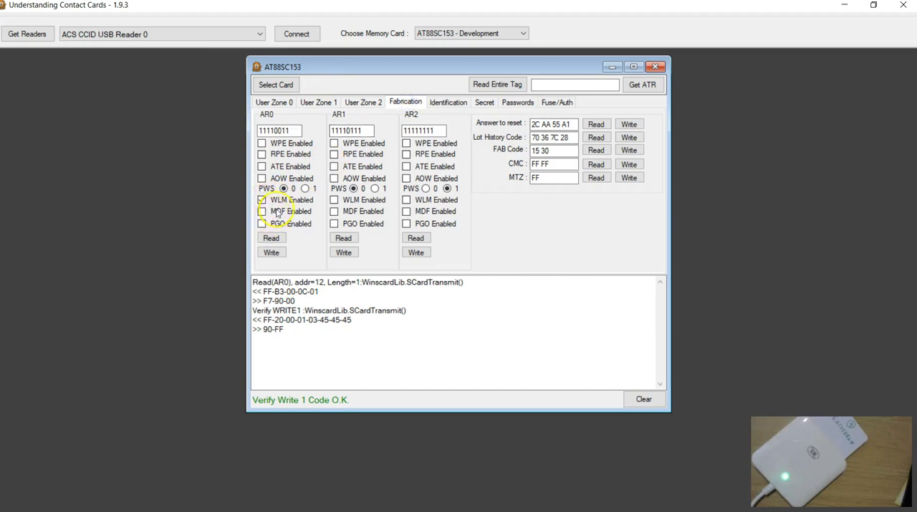
pyautogui.click(271, 253)
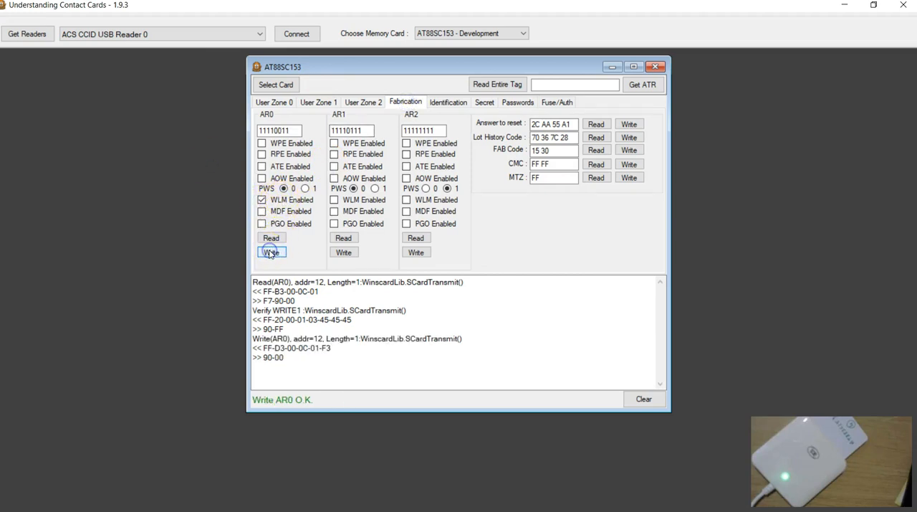
pyautogui.click(642, 399)
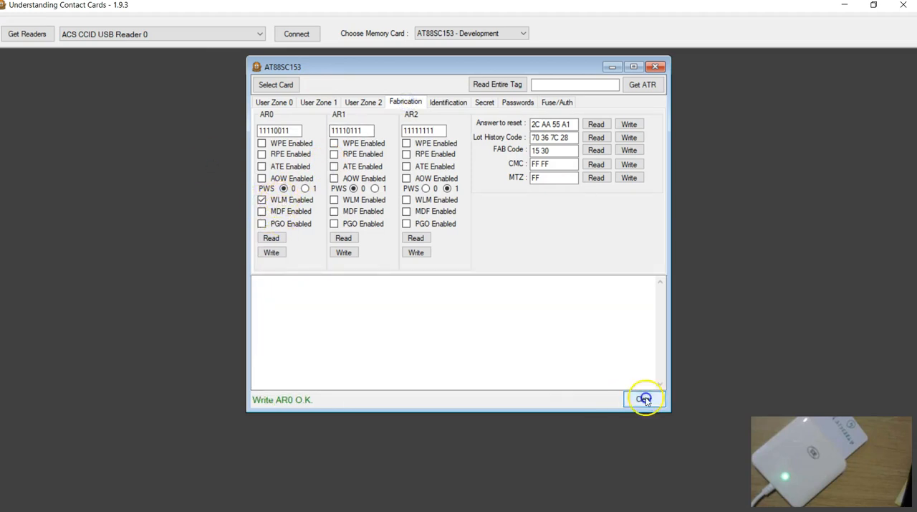
pyautogui.click(271, 238)
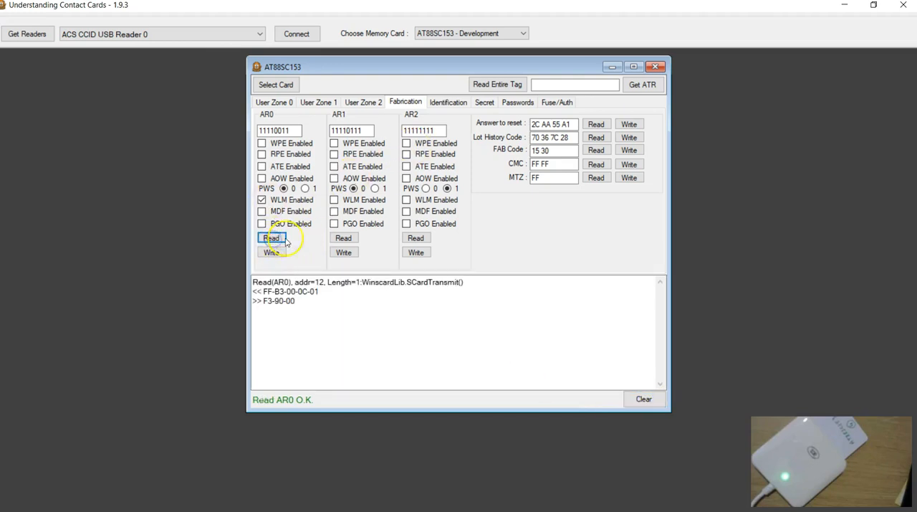
# Select the card again, clear the log, and return to the User Zone 0 data.
pyautogui.click(275, 88)
pyautogui.click(629, 399)
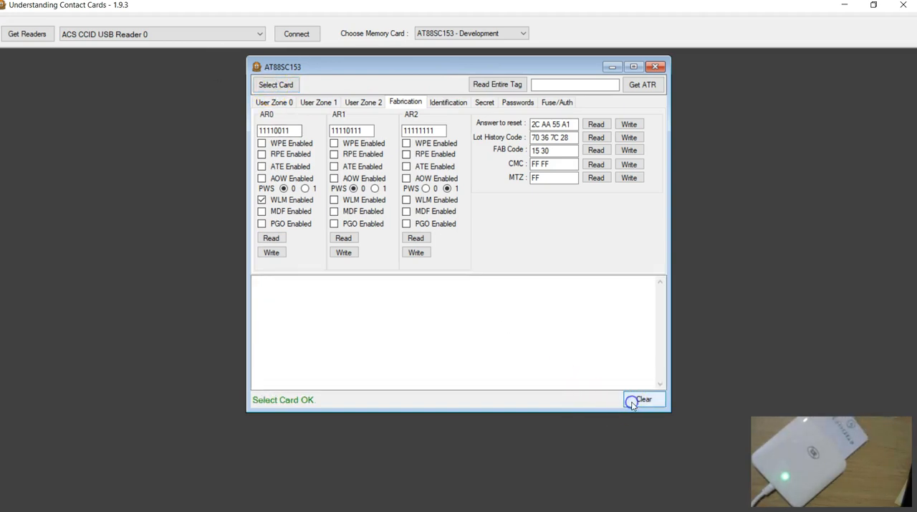
pyautogui.click(323, 101)
pyautogui.click(280, 102)
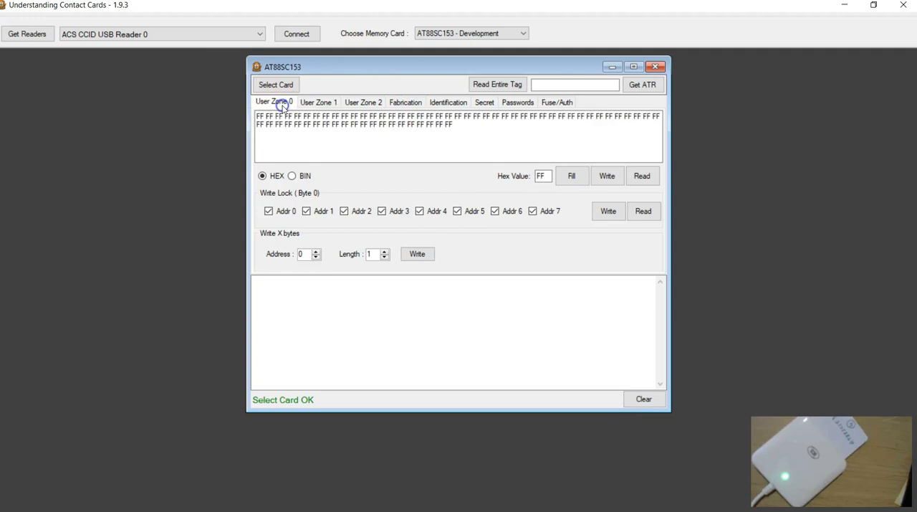
pyautogui.click(407, 104)
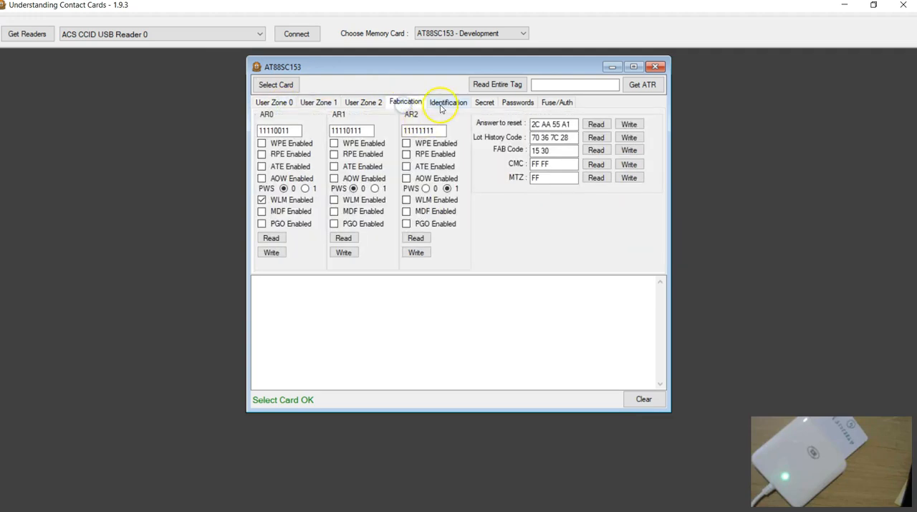
pyautogui.click(272, 102)
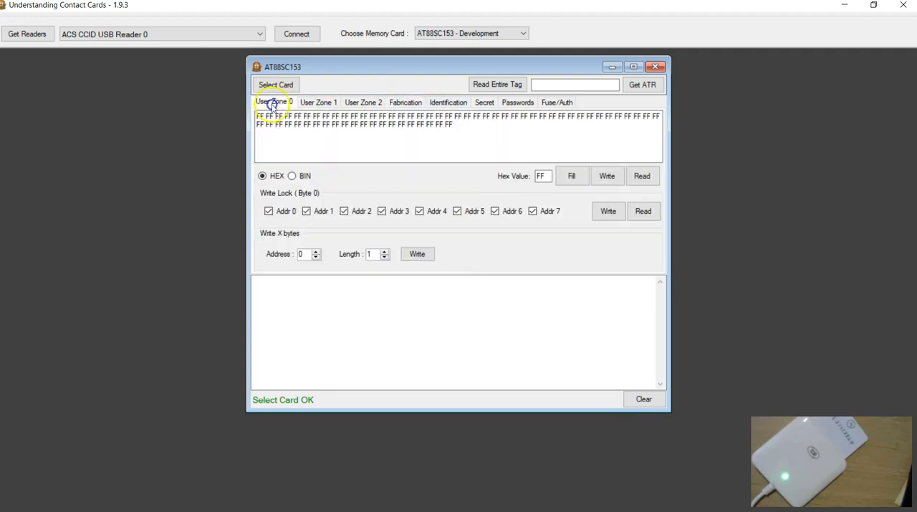
# Read the write lock byte of User Zone 0 from the card.
pyautogui.click(258, 116)
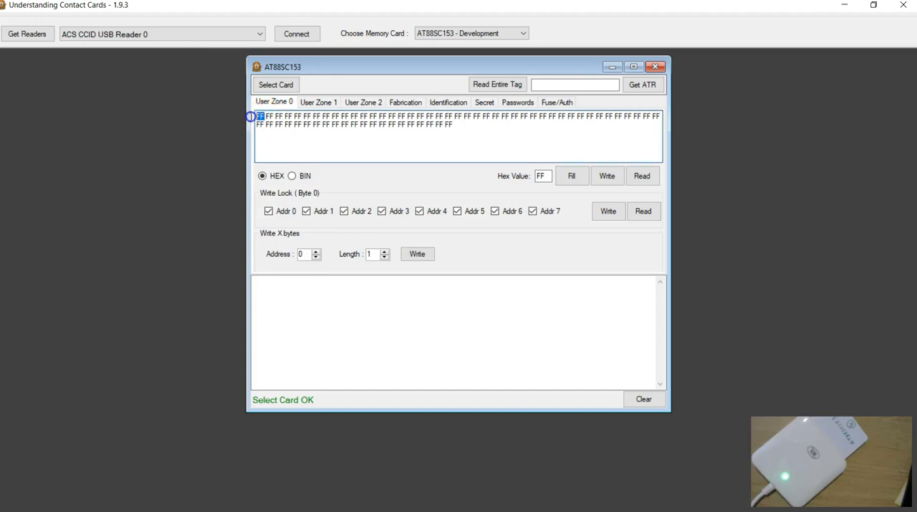
pyautogui.click(643, 211)
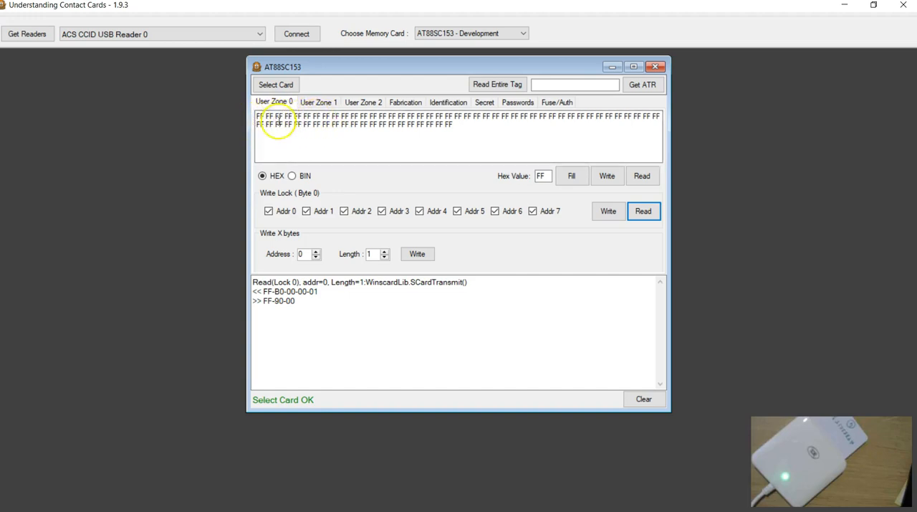
# Write the single byte 01 to address 1 of User Zone 0 and read the zone back.
pyautogui.click(271, 115)
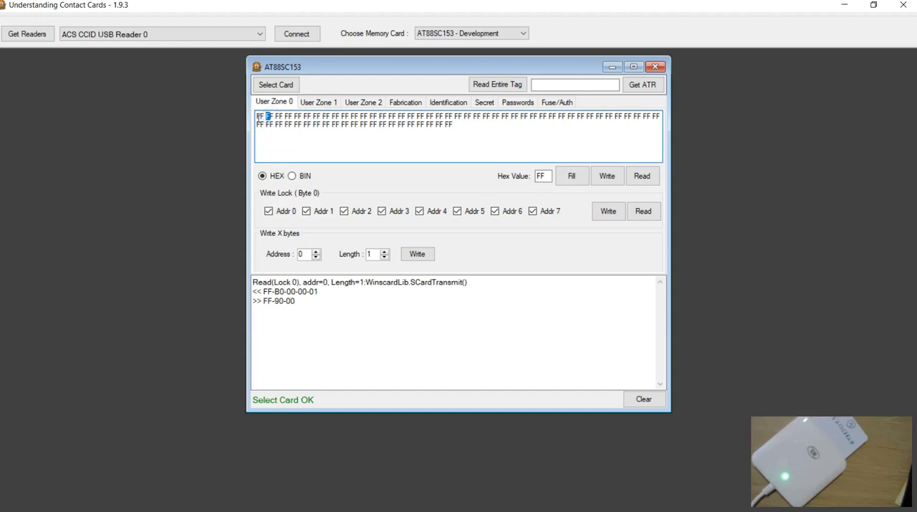
pyautogui.write('01')
pyautogui.click(316, 251)
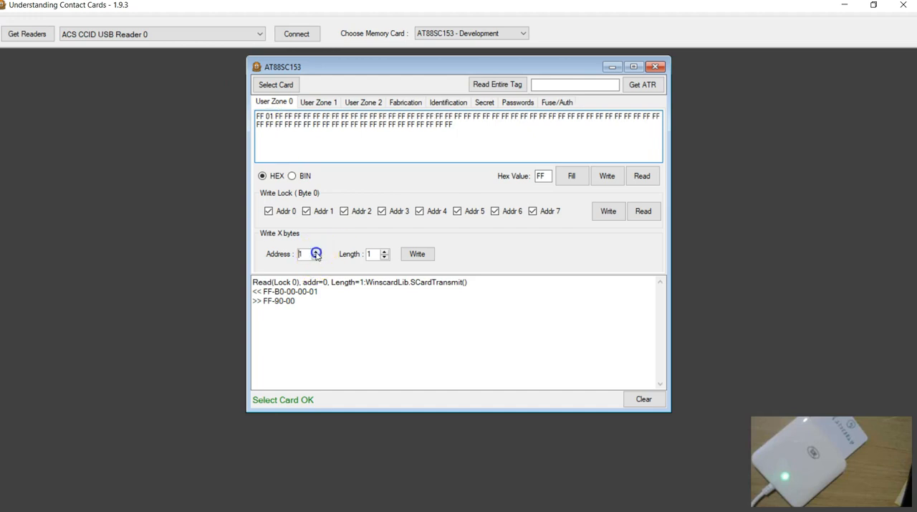
pyautogui.click(417, 253)
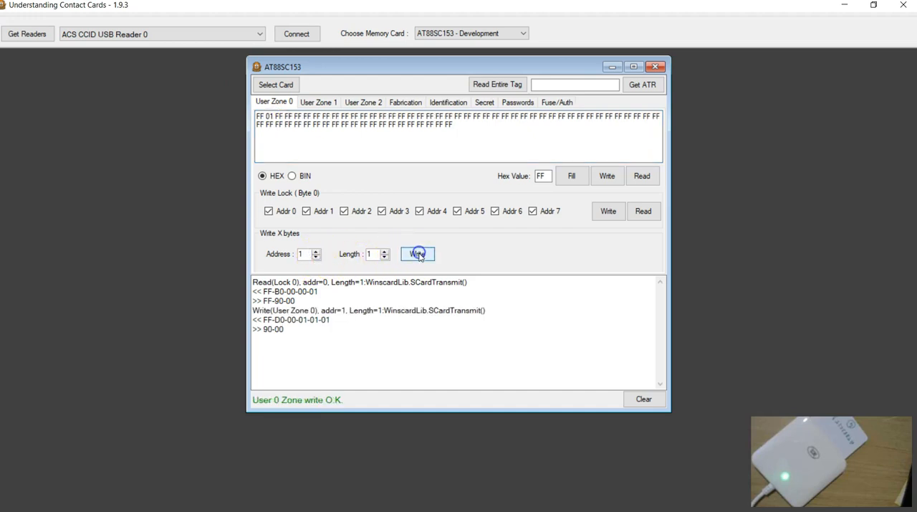
pyautogui.click(642, 181)
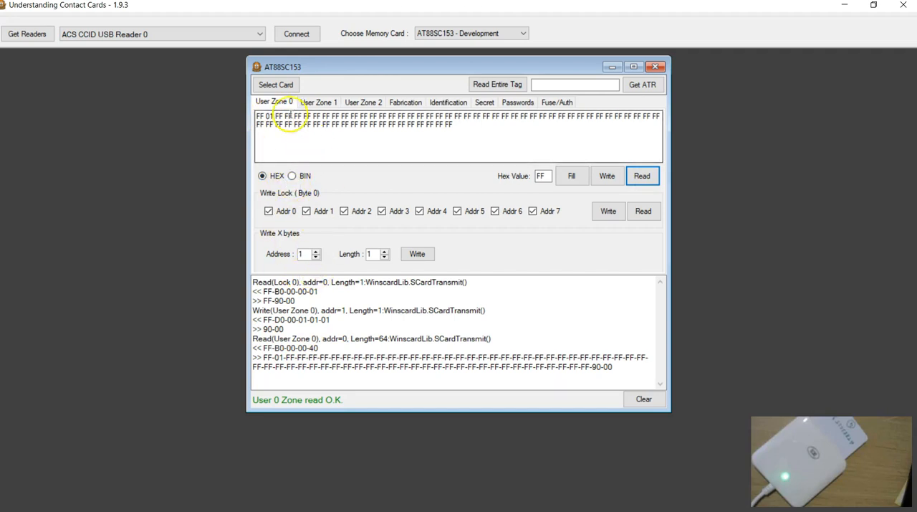
# Set User Zone 0 bytes 2 to 5 to 02 03 04 05 and try writing them from address 2 with length 4.
pyautogui.click(279, 116)
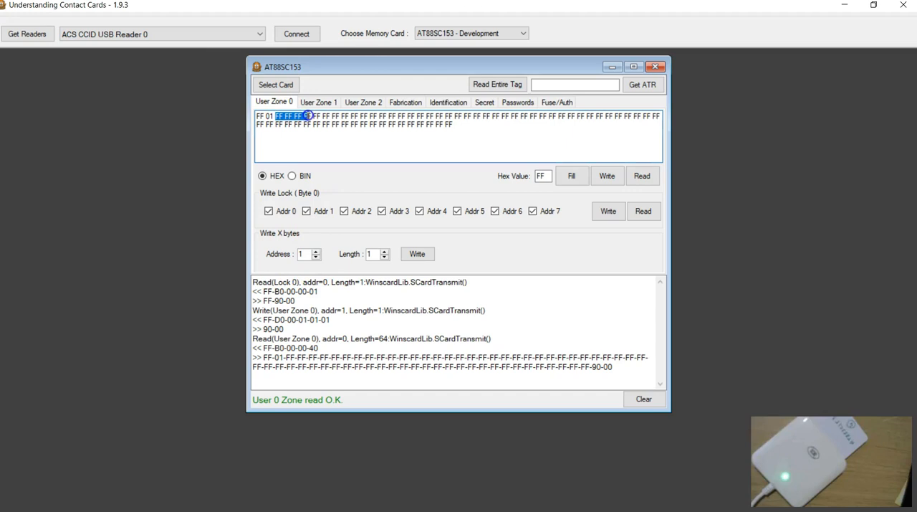
pyautogui.write('02')
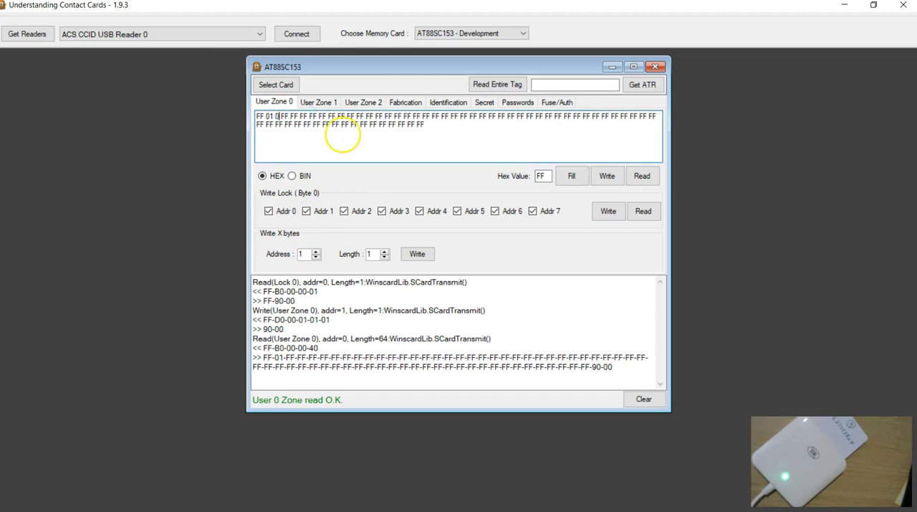
pyautogui.write(' 03 04 05')
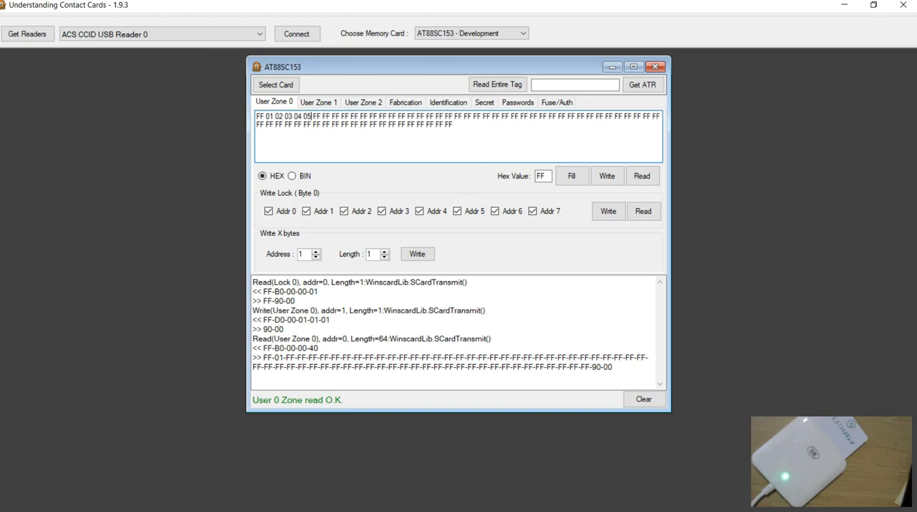
pyautogui.doubleClick(280, 117)
pyautogui.click(316, 251)
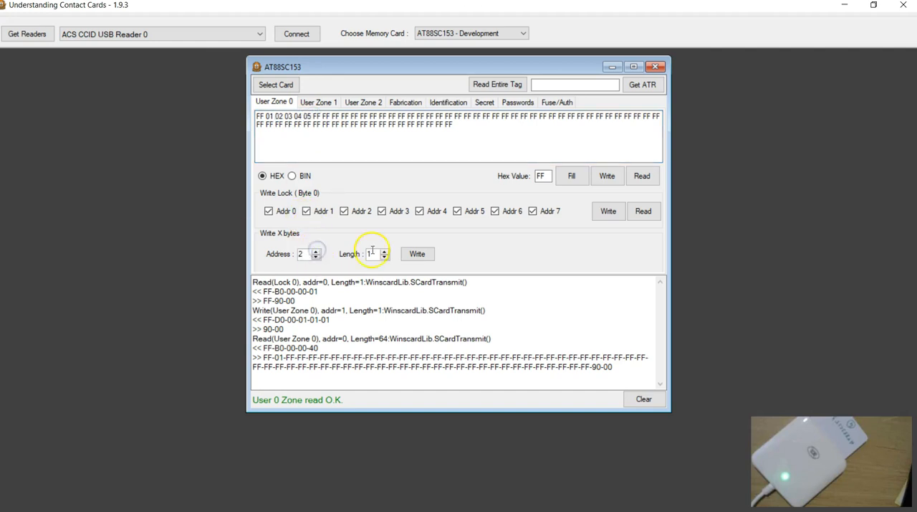
pyautogui.click(287, 117)
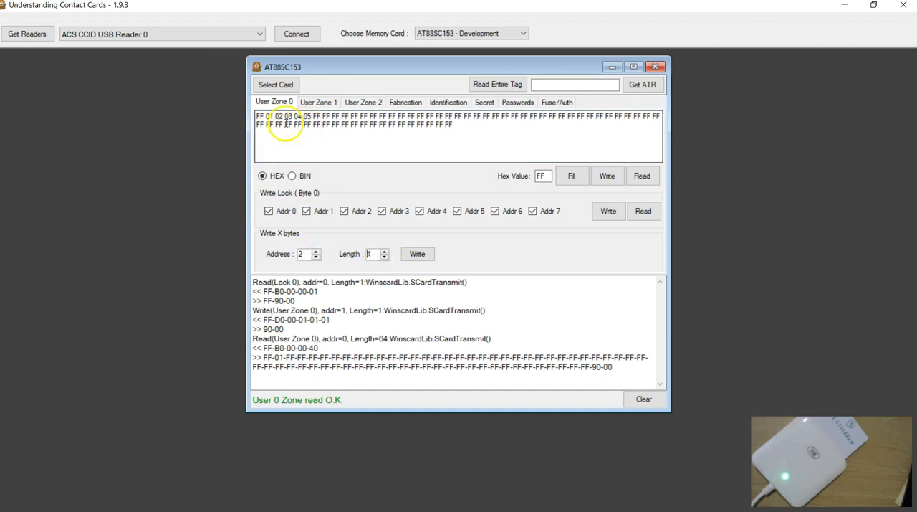
pyautogui.click(418, 253)
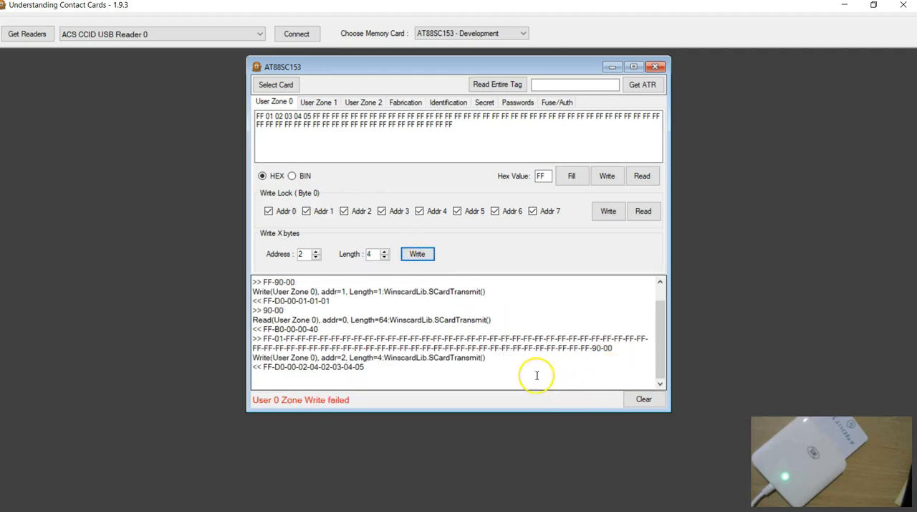
# Check the WLM setting of AR0 in the fabrication data, and read User Zone 0 back with a cleared log.
pyautogui.click(394, 338)
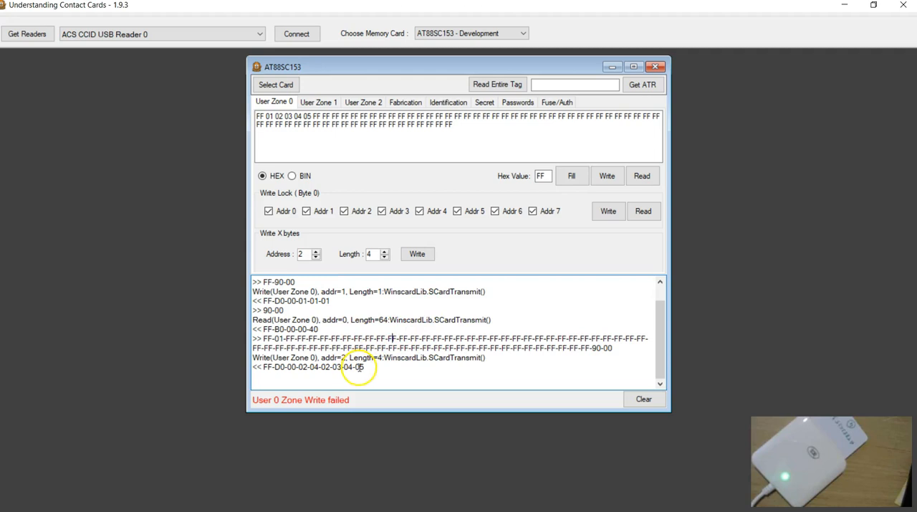
pyautogui.click(405, 102)
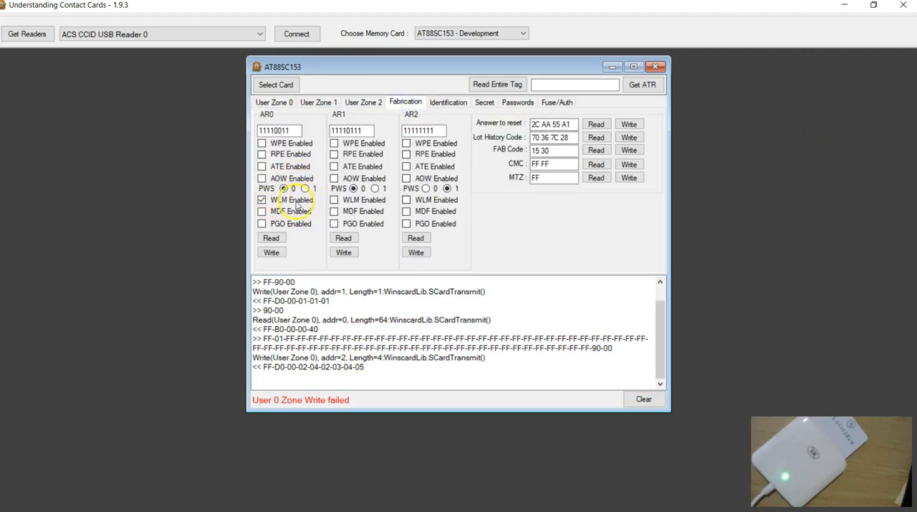
pyautogui.click(273, 101)
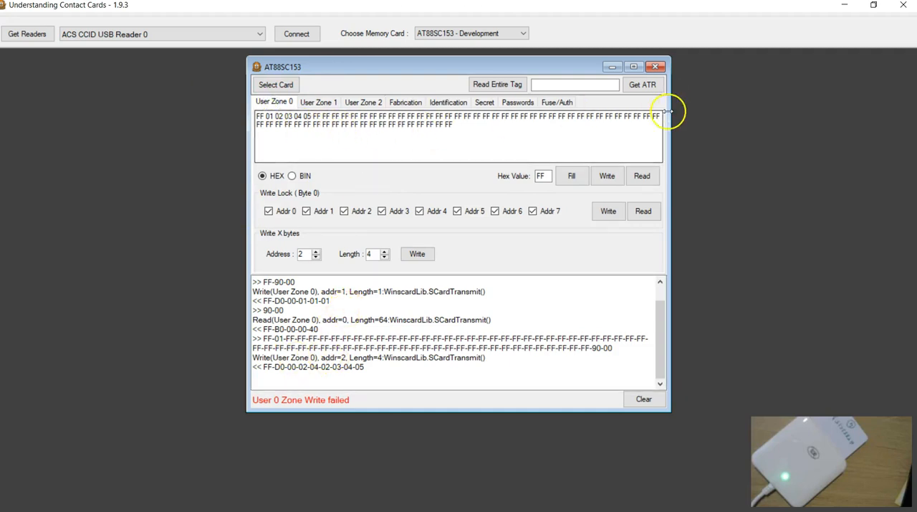
pyautogui.click(421, 124)
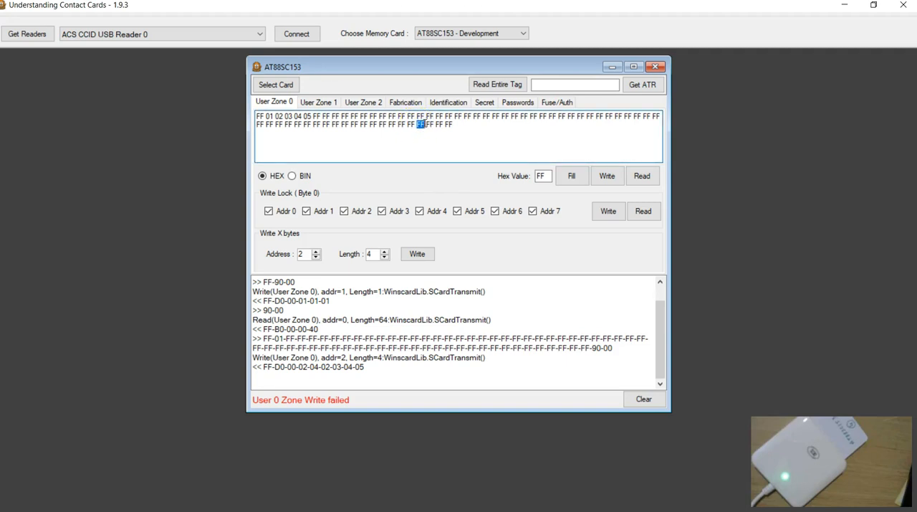
pyautogui.click(643, 217)
pyautogui.click(642, 176)
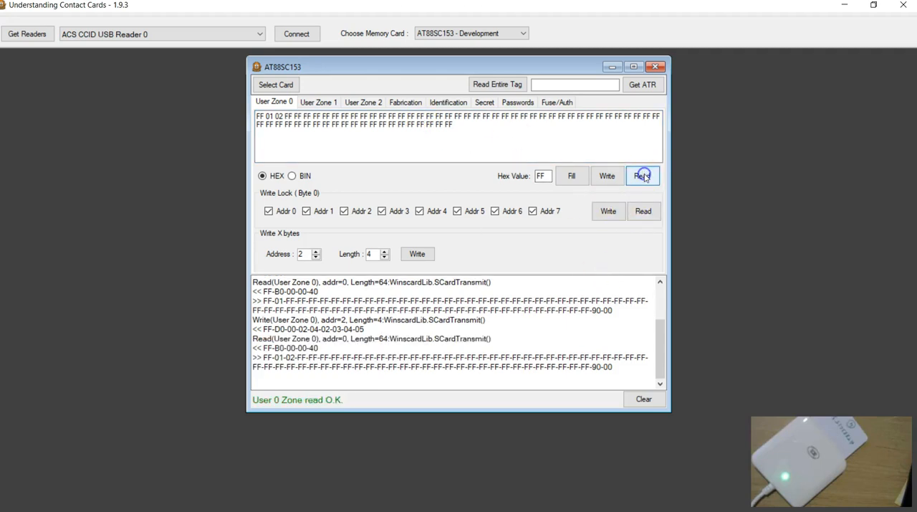
pyautogui.click(642, 398)
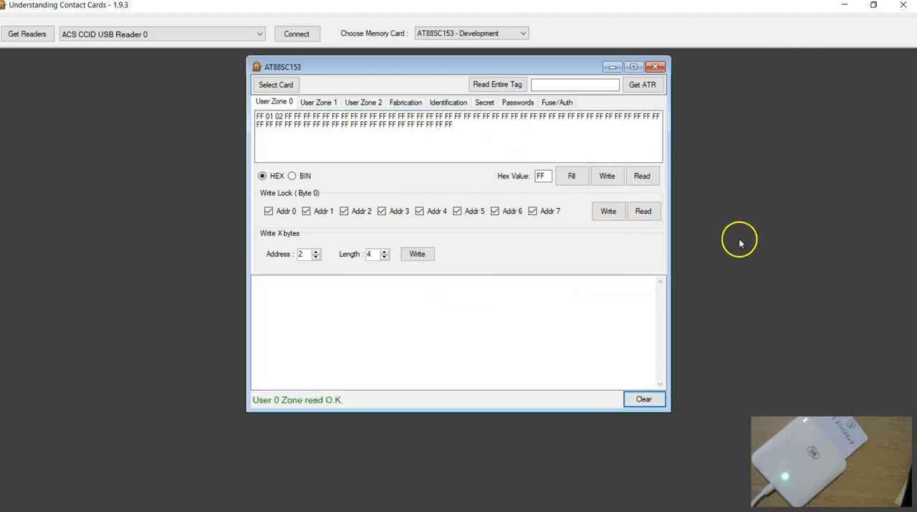
pyautogui.click(642, 177)
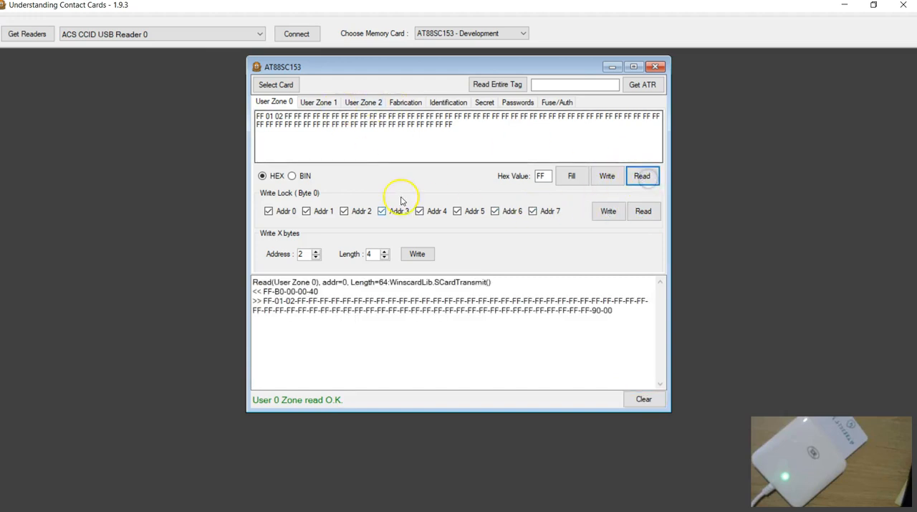
# Write byte 03 to address 3 of User Zone 0 with length 1, and read the zone back with a cleared log.
pyautogui.click(285, 116)
pyautogui.click(288, 115)
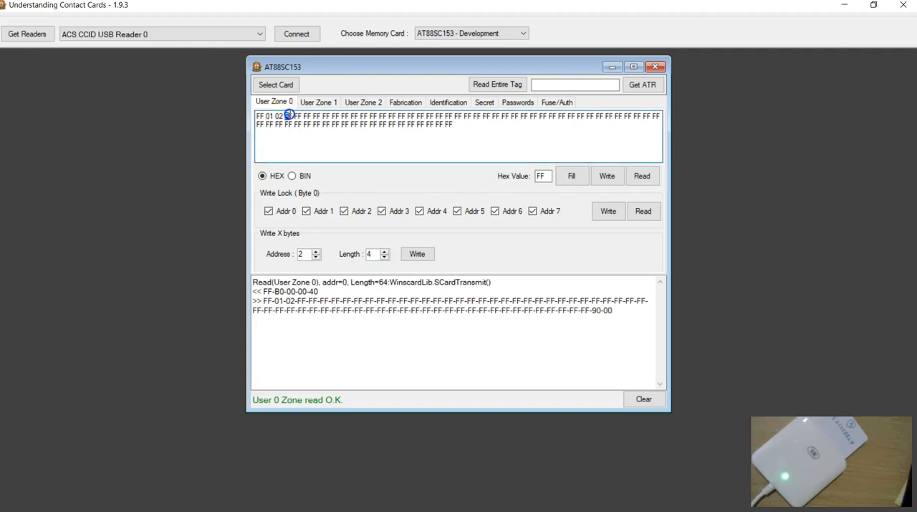
pyautogui.write('03')
pyautogui.click(317, 251)
pyautogui.click(385, 257)
pyautogui.click(385, 257)
pyautogui.click(385, 257)
pyautogui.click(417, 254)
pyautogui.click(628, 399)
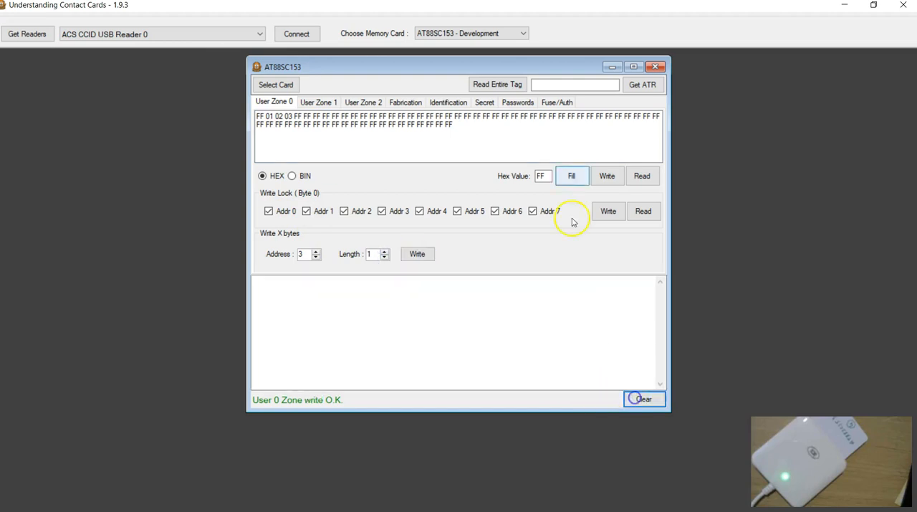
pyautogui.click(642, 176)
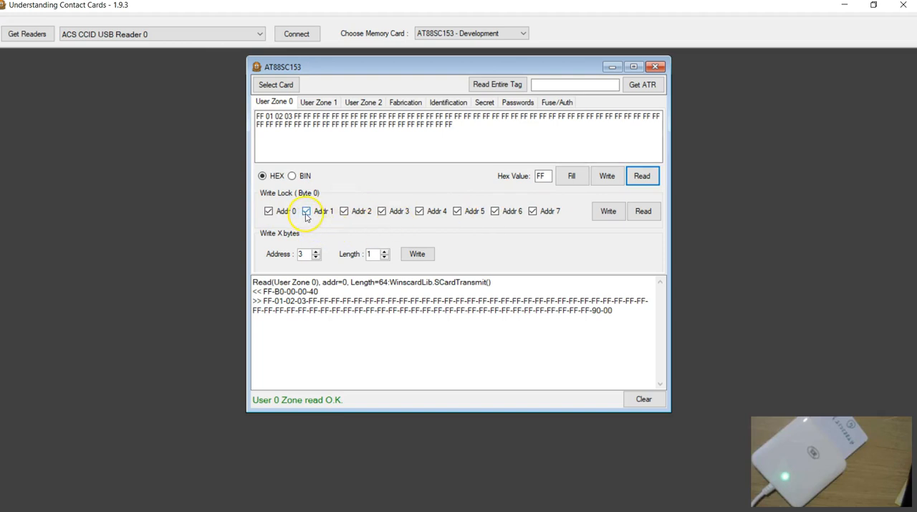
# Write-lock addresses 1, 2 and 3 by clearing their bits in User Zone 0's lock byte, and read the zone back.
pyautogui.click(266, 116)
pyautogui.doubleClick(271, 115)
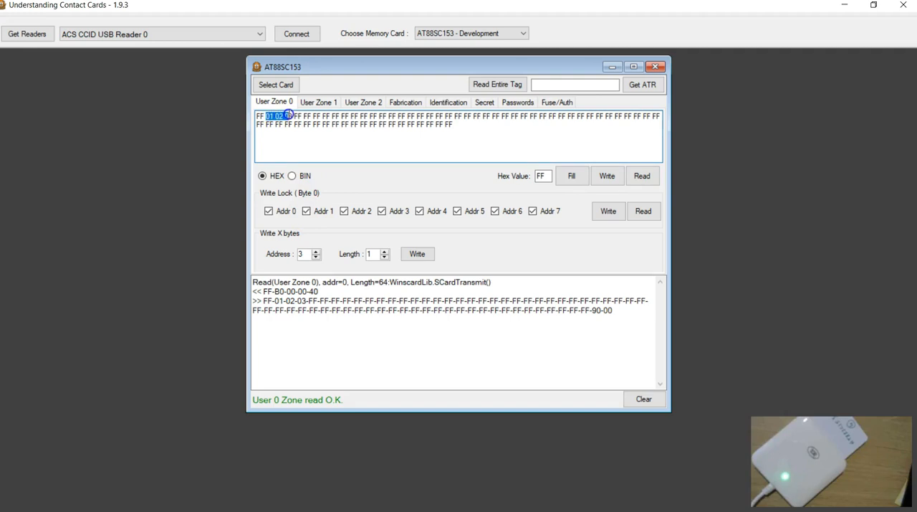
pyautogui.moveTo(294, 115); pyautogui.dragTo(293, 116)
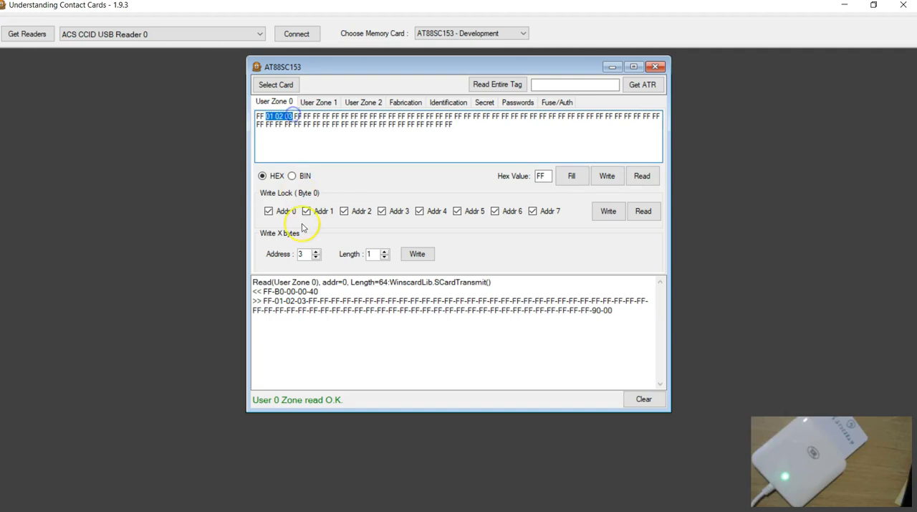
pyautogui.click(306, 212)
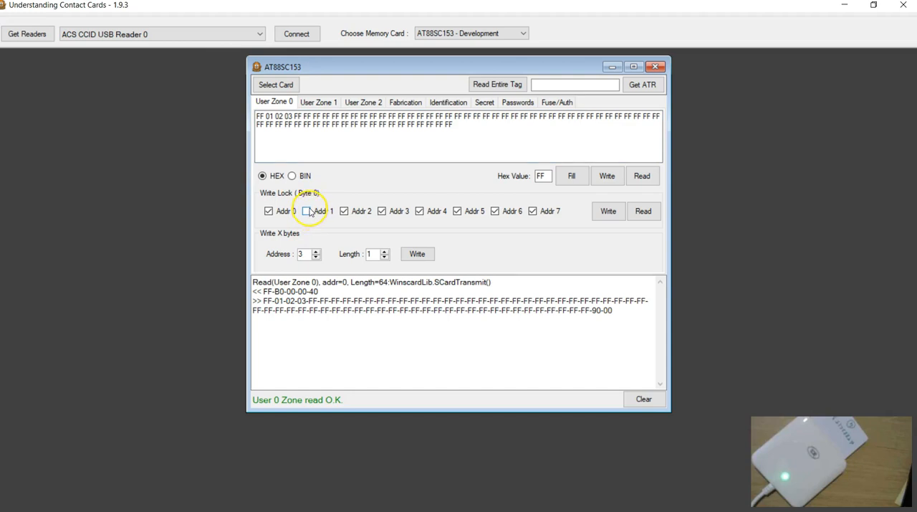
pyautogui.click(345, 212)
pyautogui.click(382, 213)
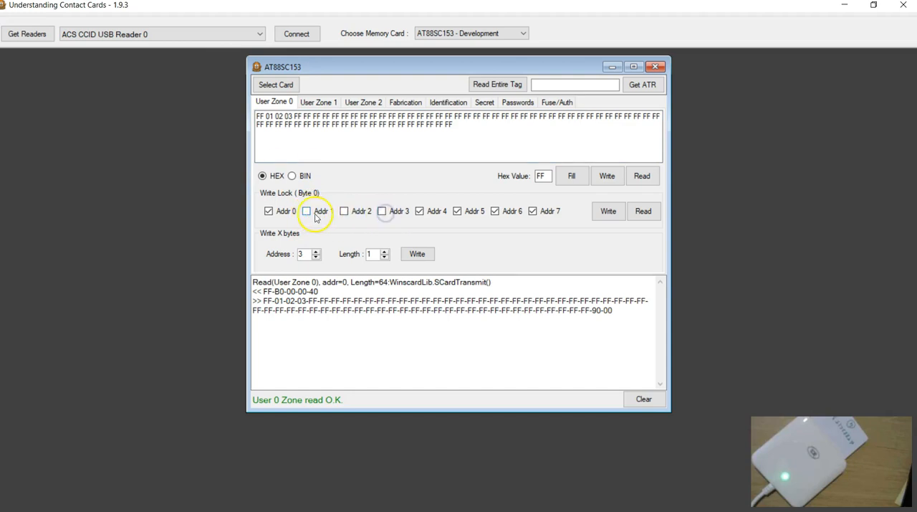
pyautogui.click(607, 213)
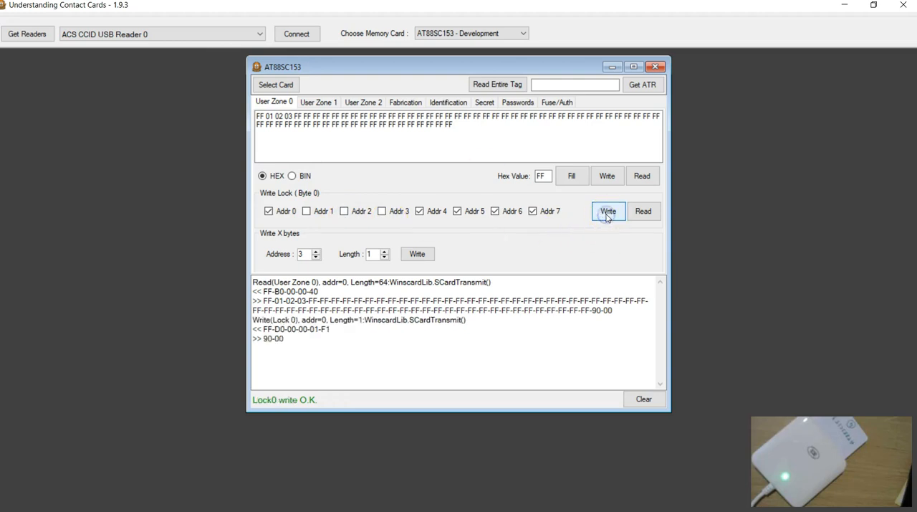
pyautogui.click(642, 178)
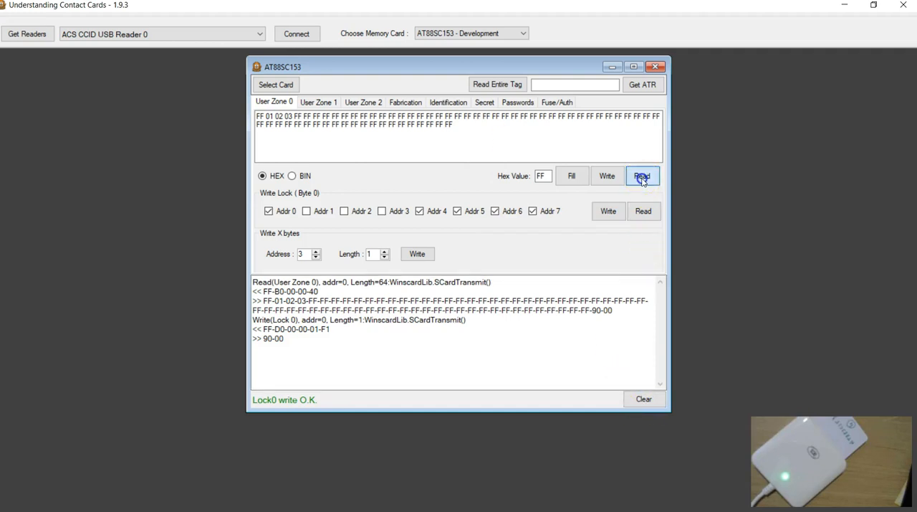
pyautogui.click(260, 116)
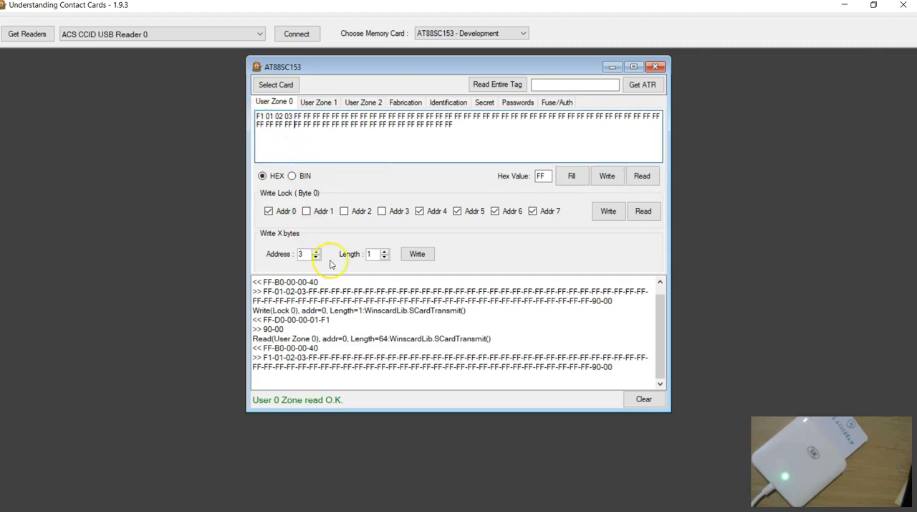
# Try to overwrite the locked byte at address 1 with F1, length 1, and read User Zone 0 back with a cleared log.
pyautogui.click(267, 114)
pyautogui.click(317, 257)
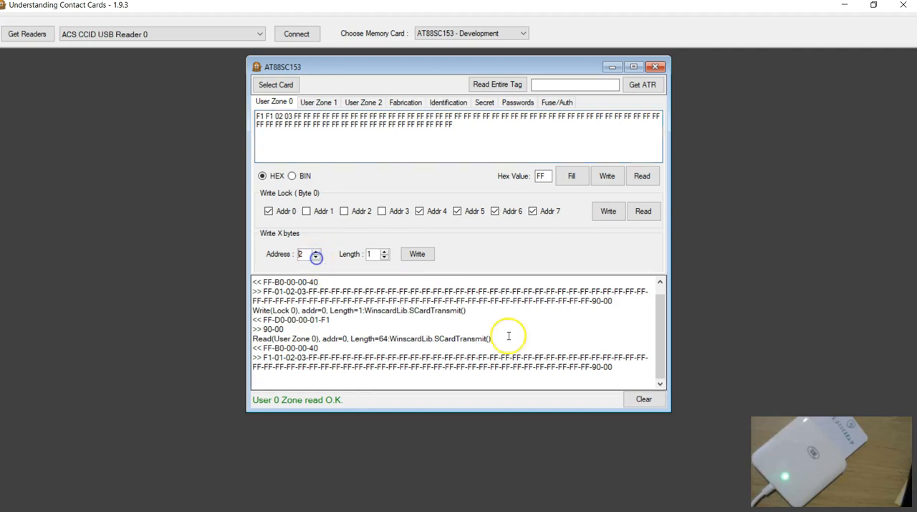
pyautogui.click(643, 399)
pyautogui.click(317, 257)
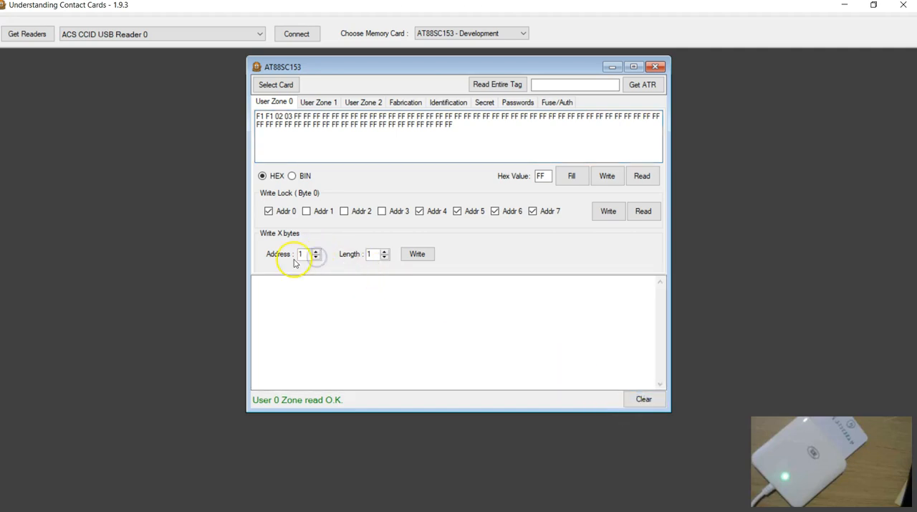
pyautogui.click(414, 257)
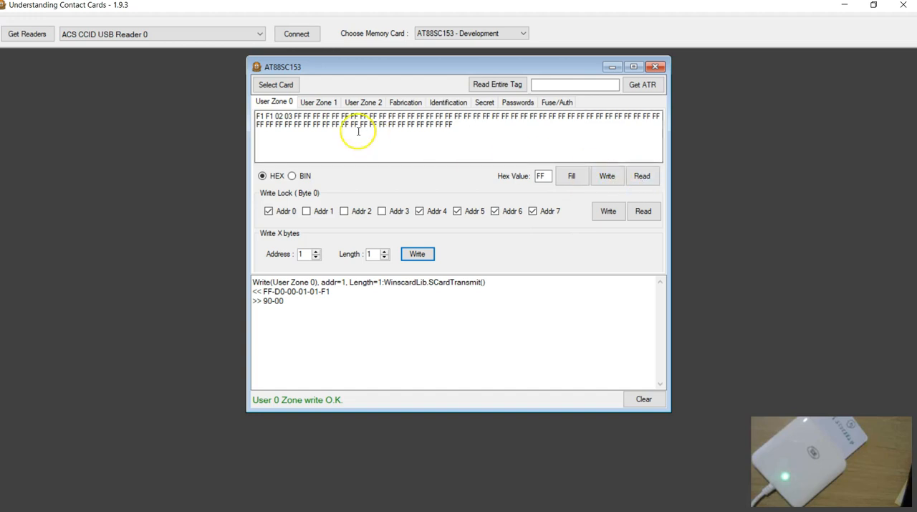
pyautogui.click(642, 176)
pyautogui.click(266, 116)
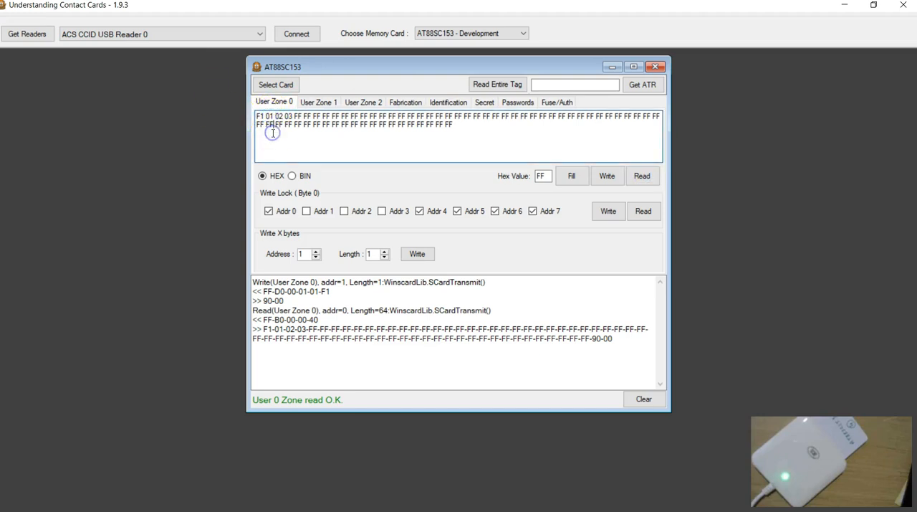
# Write-lock address 0 by clearing its bit in User Zone 0's lock byte, and read the zone and lock byte back with a cleared log.
pyautogui.click(266, 116)
pyautogui.doubleClick(270, 116)
pyautogui.click(262, 117)
pyautogui.click(268, 212)
pyautogui.doubleClick(259, 117)
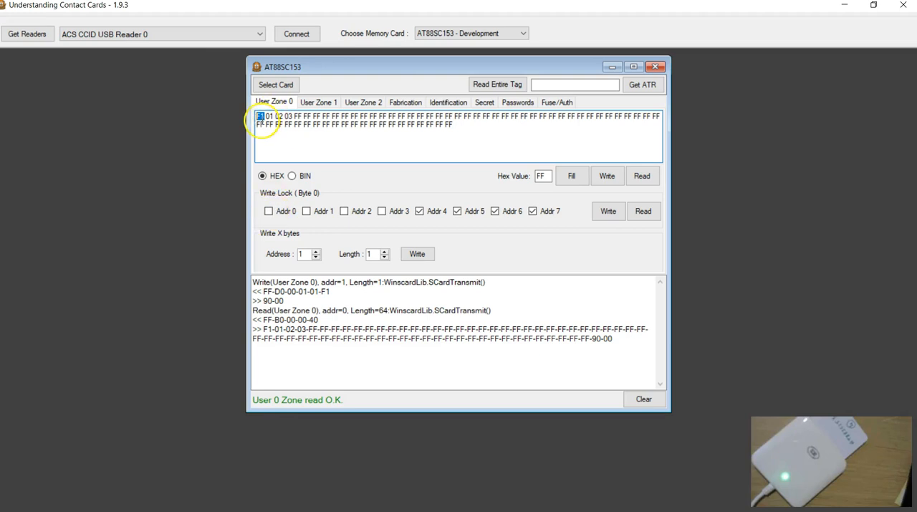
pyautogui.click(606, 212)
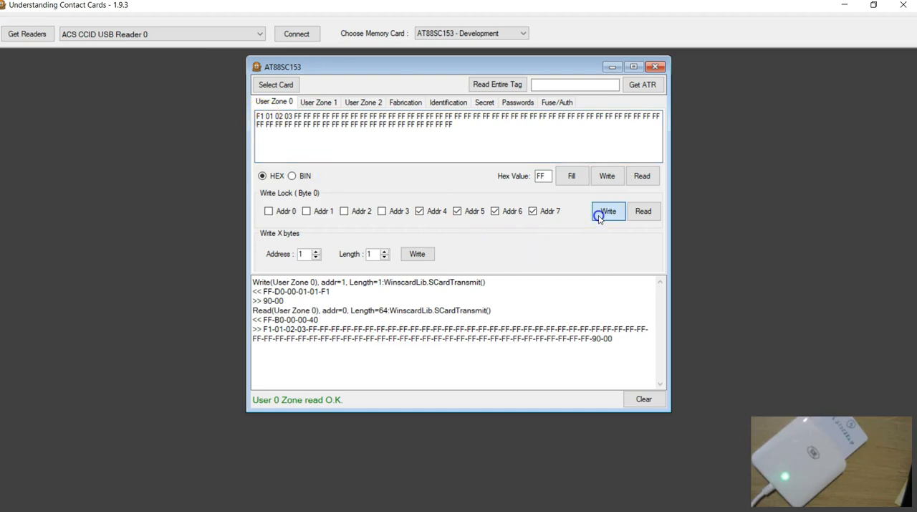
pyautogui.click(632, 399)
pyautogui.click(641, 177)
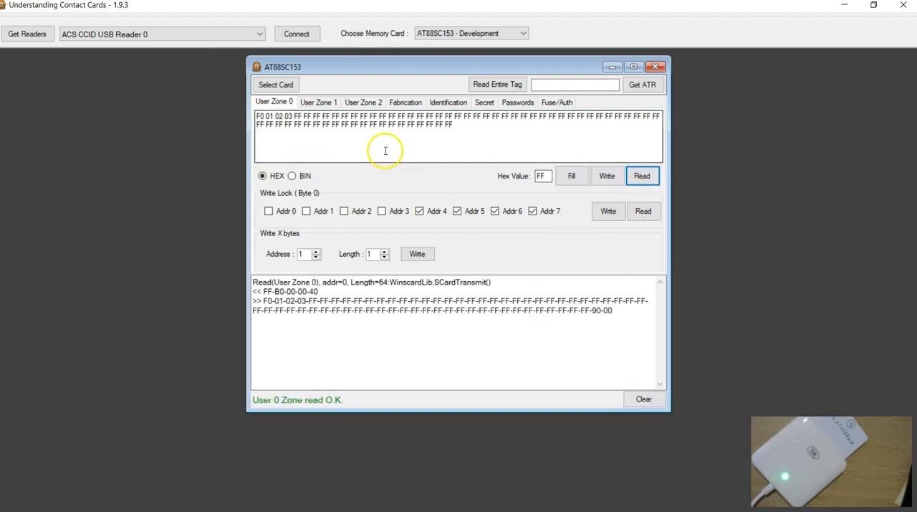
pyautogui.click(643, 210)
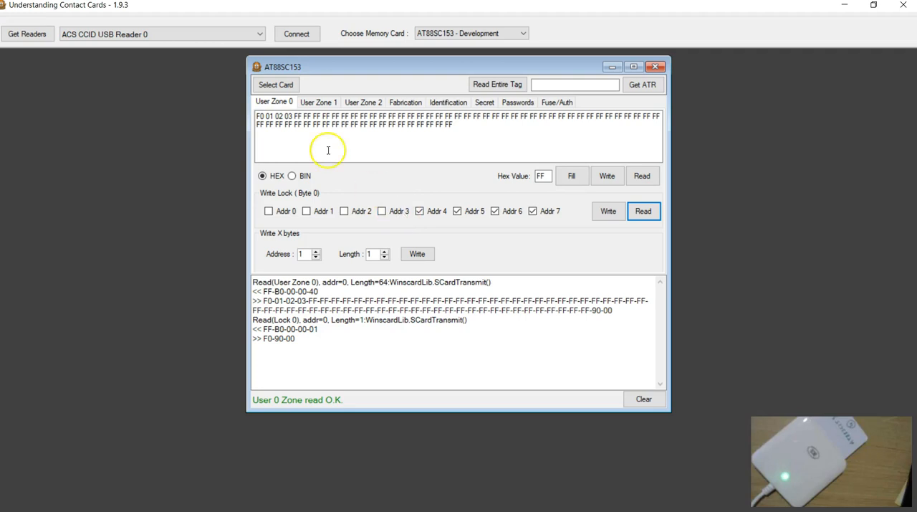
# Try to overwrite the locked byte at address 3 with 04, length 1, and read User Zone 0 back.
pyautogui.click(287, 117)
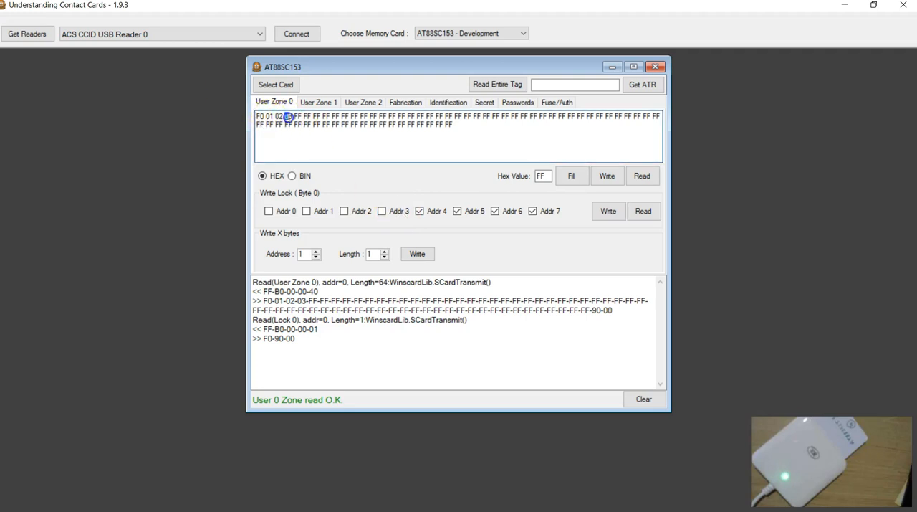
pyautogui.write('04')
pyautogui.click(417, 253)
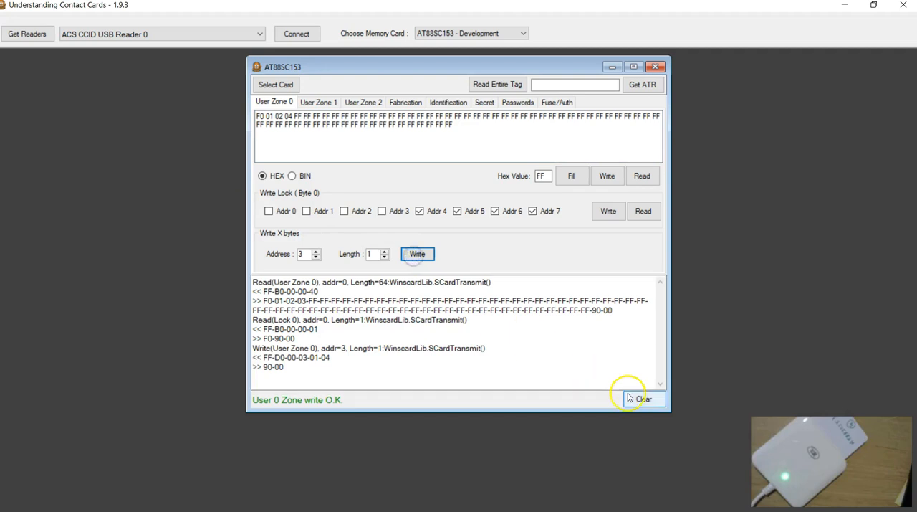
pyautogui.click(641, 175)
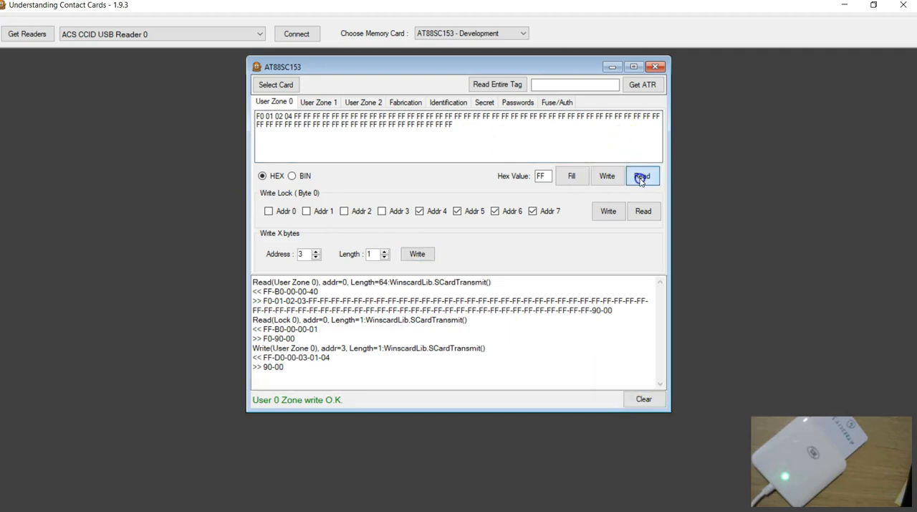
# Write byte 55 to address 4 of User Zone 0 with length 1, and read the zone back.
pyautogui.click(296, 116)
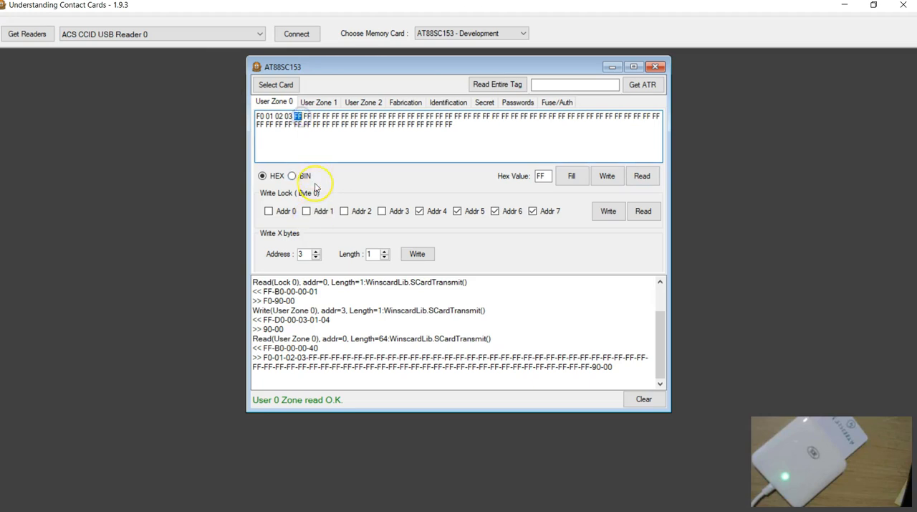
pyautogui.write('55')
pyautogui.click(316, 251)
pyautogui.click(417, 254)
pyautogui.click(640, 177)
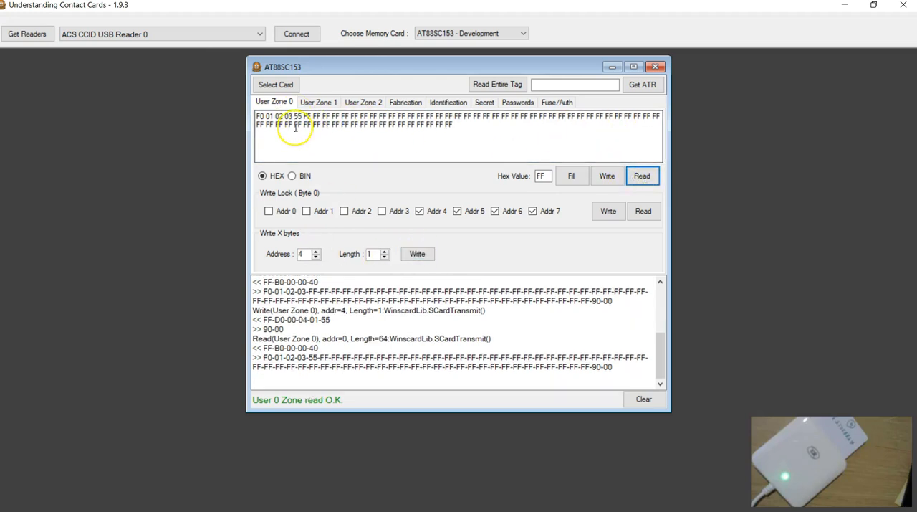
pyautogui.click(407, 237)
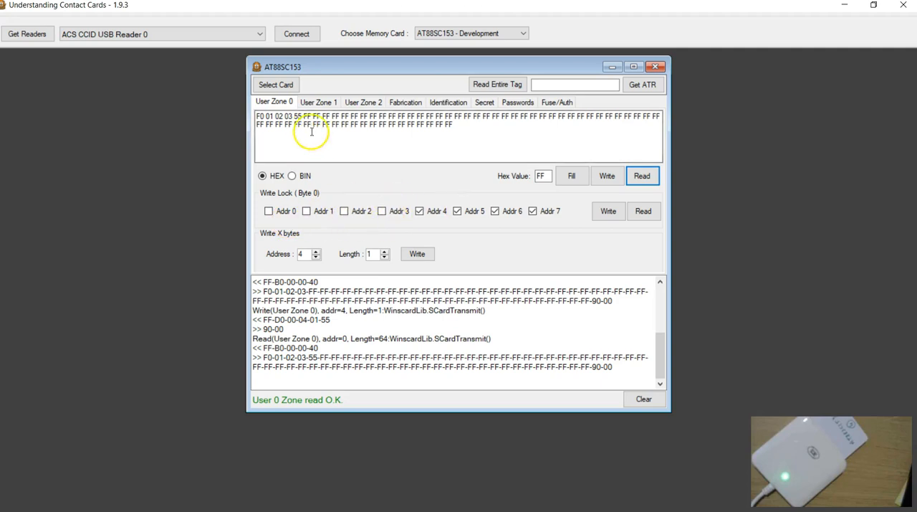
# Enable WLM in access registers AR1 and AR2 and write both registers to the card.
pyautogui.click(317, 102)
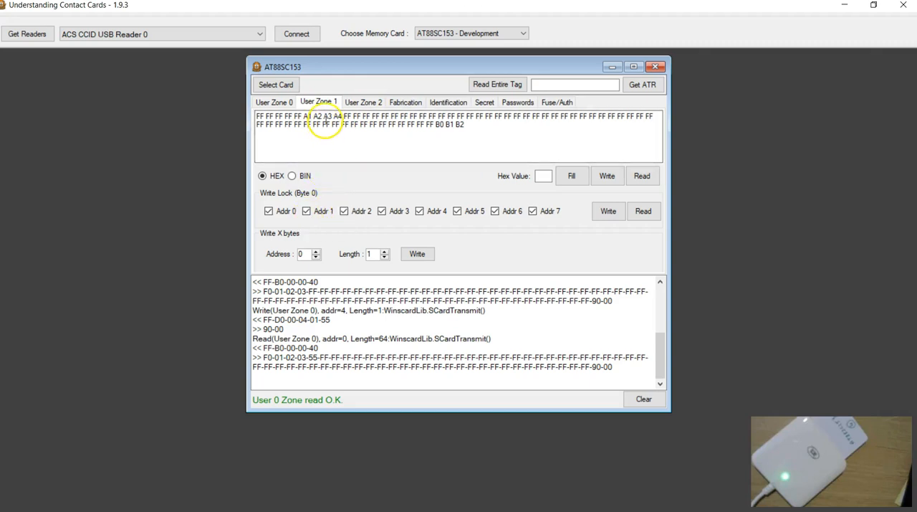
pyautogui.click(406, 101)
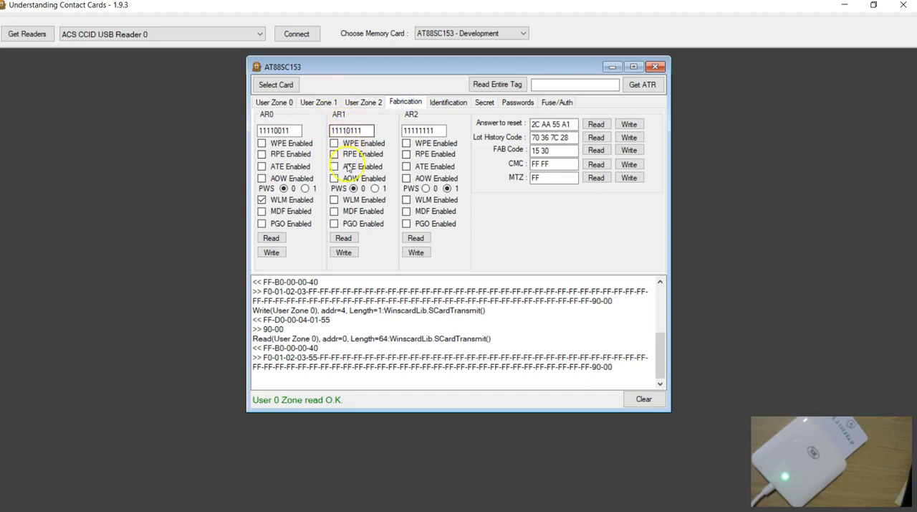
pyautogui.click(333, 200)
pyautogui.click(344, 253)
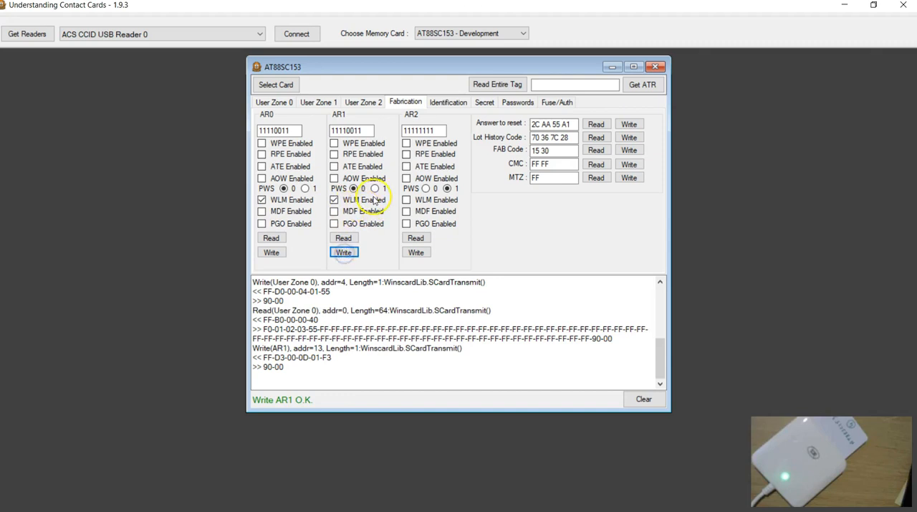
pyautogui.click(406, 201)
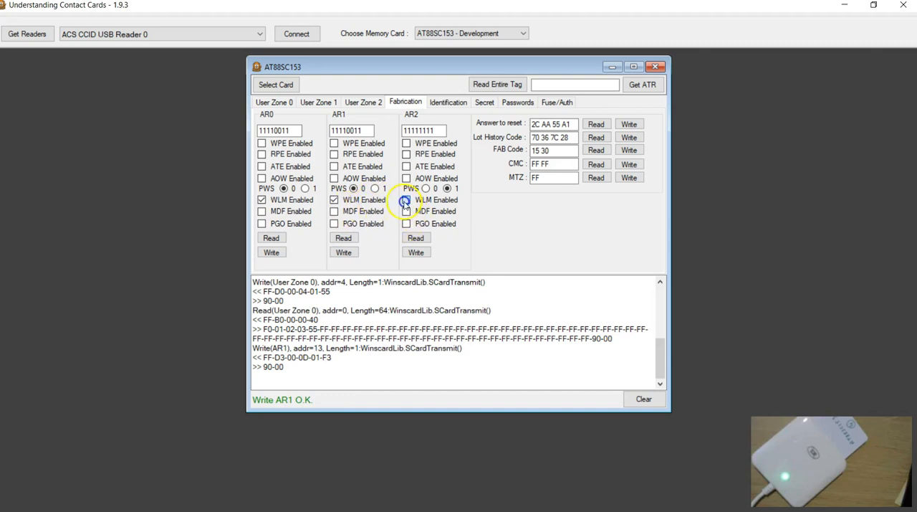
pyautogui.click(416, 253)
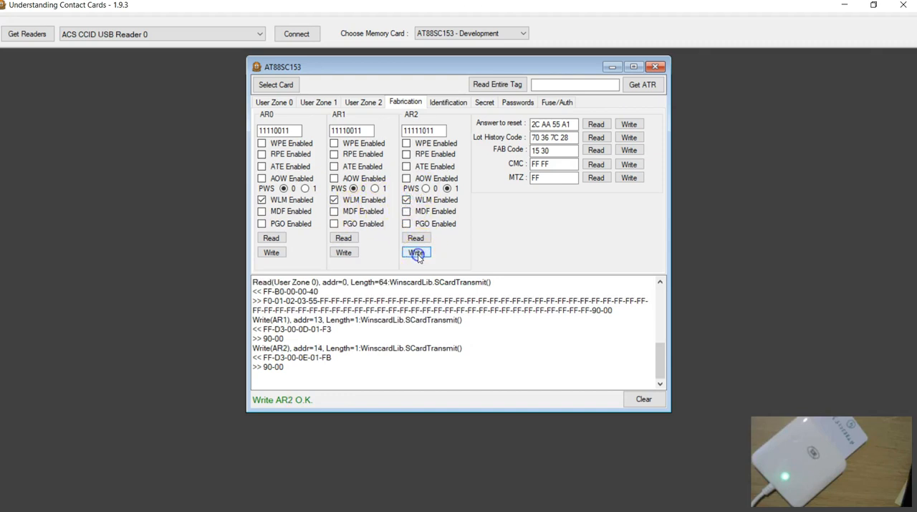
# Examine the first eight bytes of the user zones to see which addresses one lock byte covers.
pyautogui.click(314, 103)
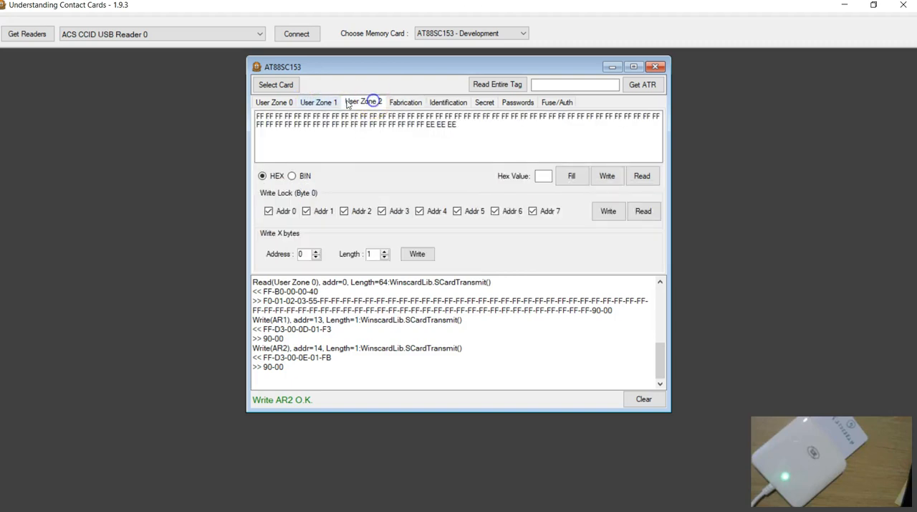
pyautogui.moveTo(264, 117); pyautogui.dragTo(217, 107)
pyautogui.click(273, 134)
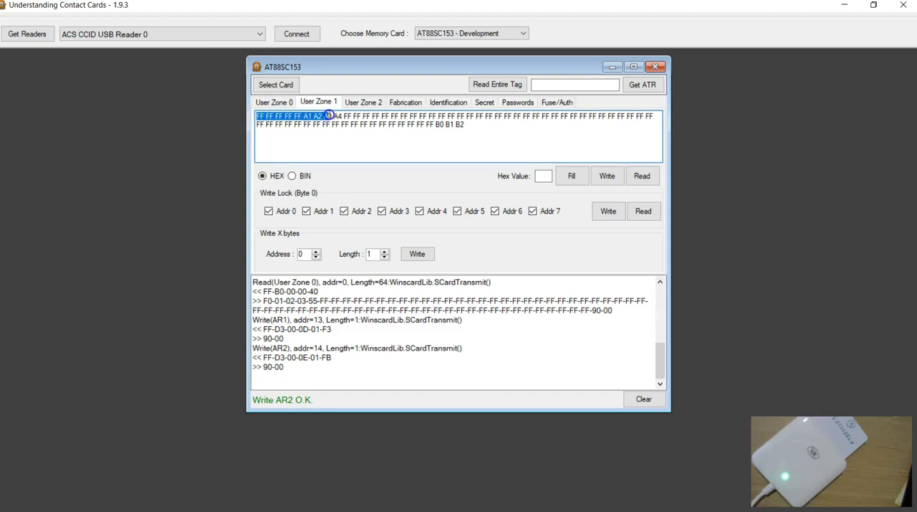
pyautogui.moveTo(332, 115); pyautogui.dragTo(345, 115)
pyautogui.click(361, 139)
pyautogui.click(275, 101)
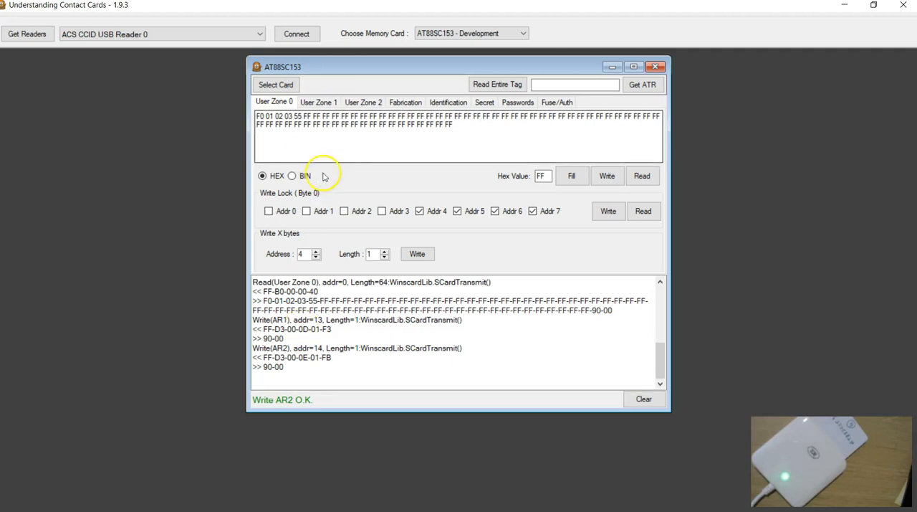
# Disable WLM in AR0, AR1 and AR2, write all three registers to the card, and clear the log.
pyautogui.click(406, 101)
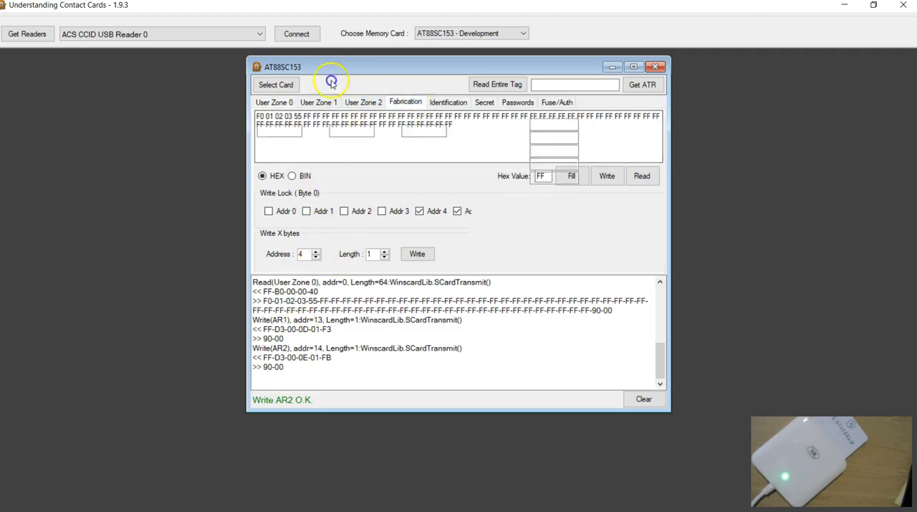
pyautogui.click(262, 199)
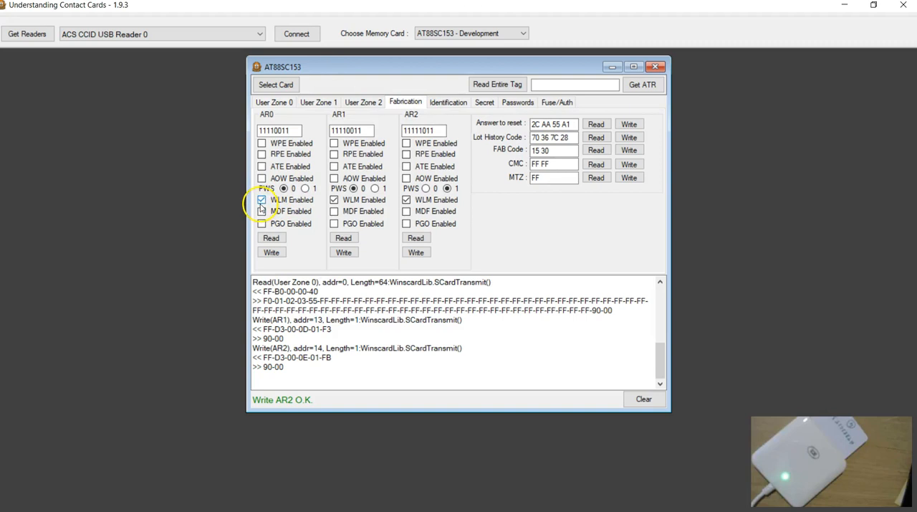
pyautogui.click(335, 201)
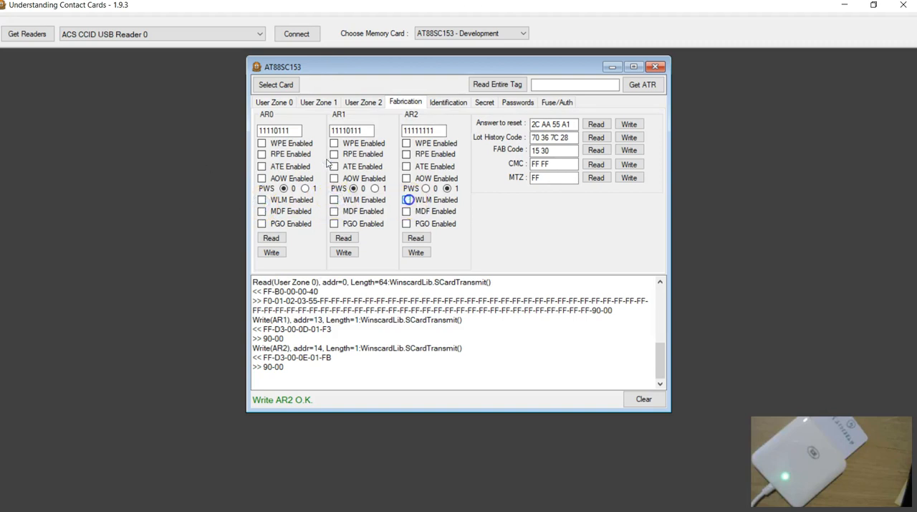
pyautogui.click(272, 252)
pyautogui.click(344, 252)
pyautogui.click(417, 253)
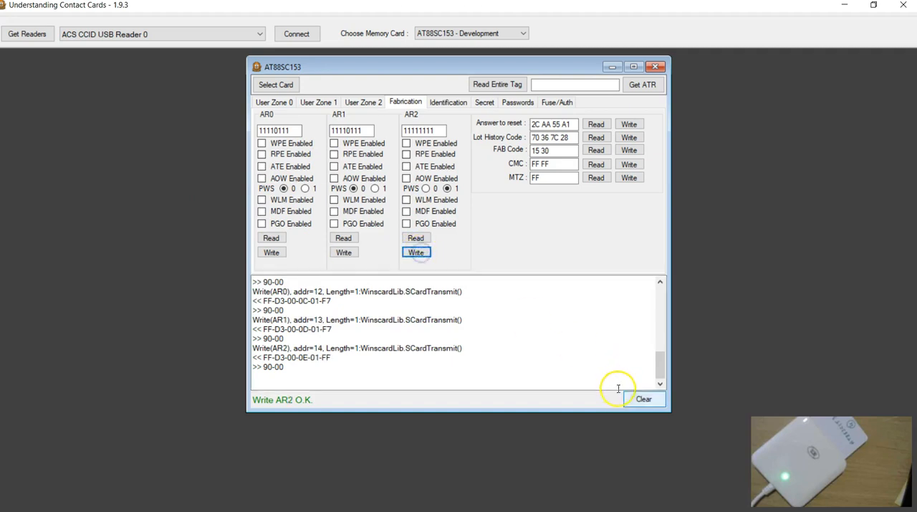
pyautogui.click(643, 399)
# Read User Zone 0, fill it with FF and try to write the whole zone to the card.
pyautogui.click(273, 102)
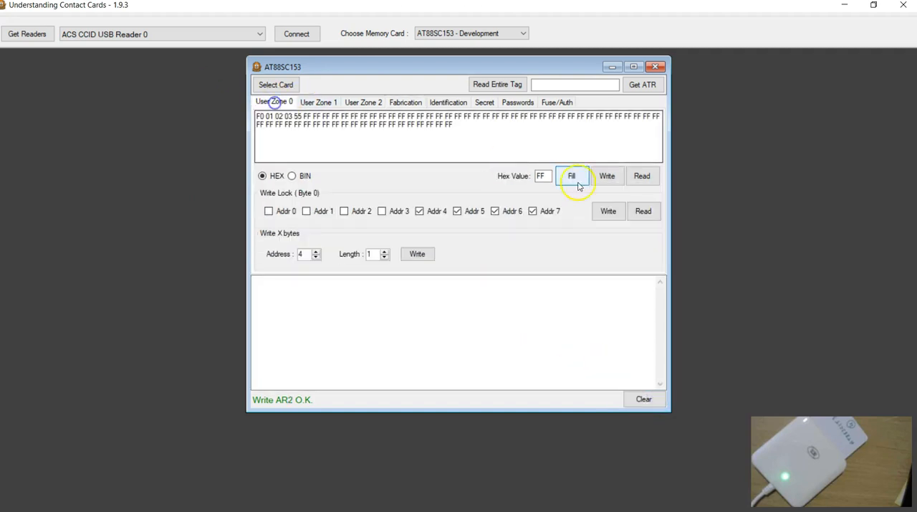
pyautogui.click(642, 176)
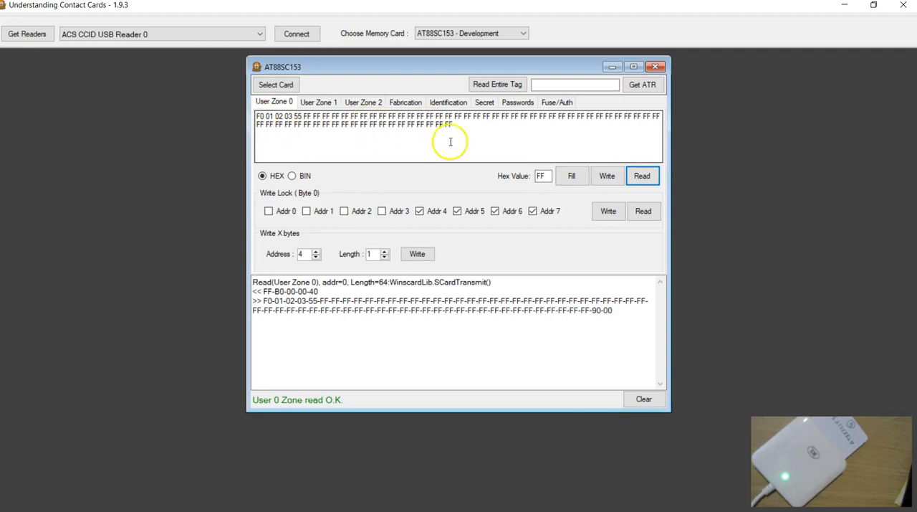
pyautogui.click(572, 176)
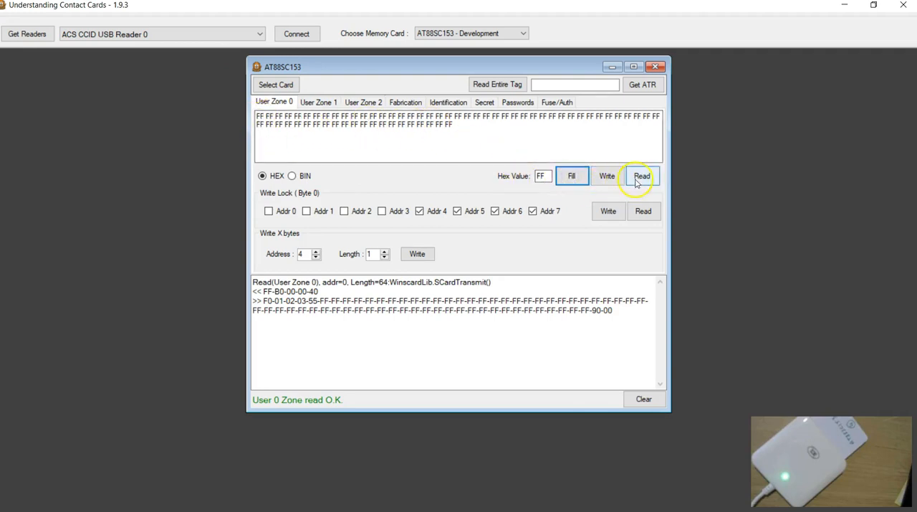
pyautogui.click(607, 176)
pyautogui.click(414, 363)
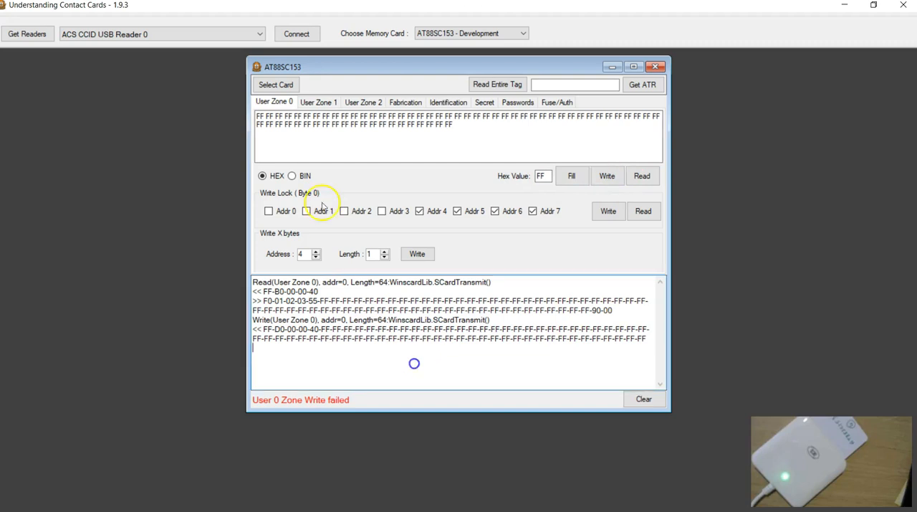
# Verify the Secure code/Write 1 password on the card.
pyautogui.click(449, 103)
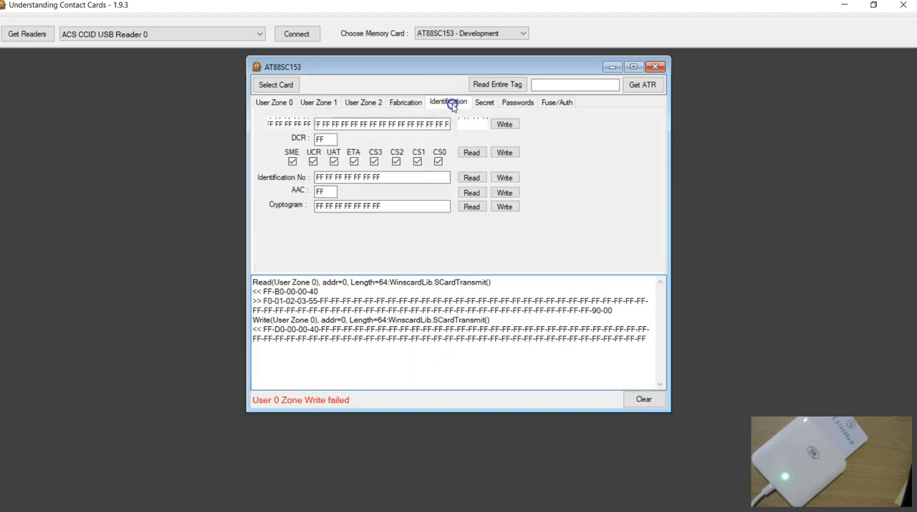
pyautogui.click(482, 104)
pyautogui.click(517, 102)
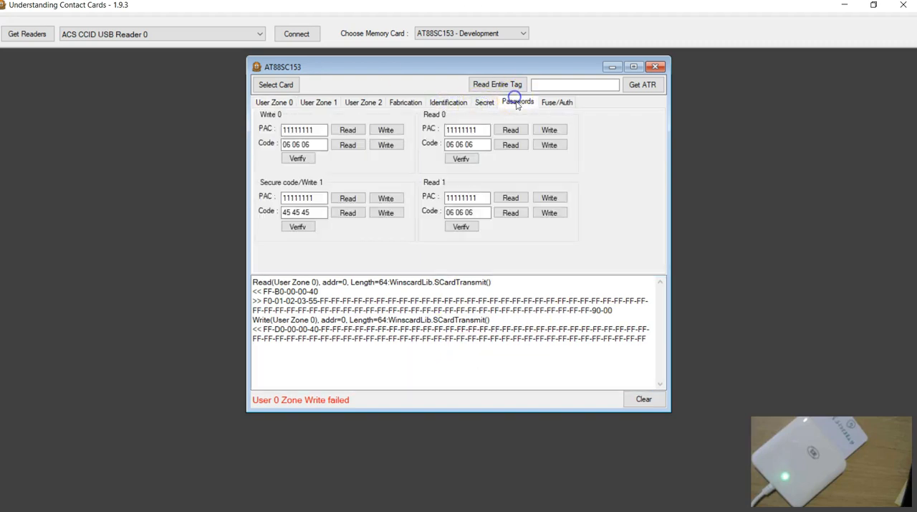
pyautogui.click(300, 226)
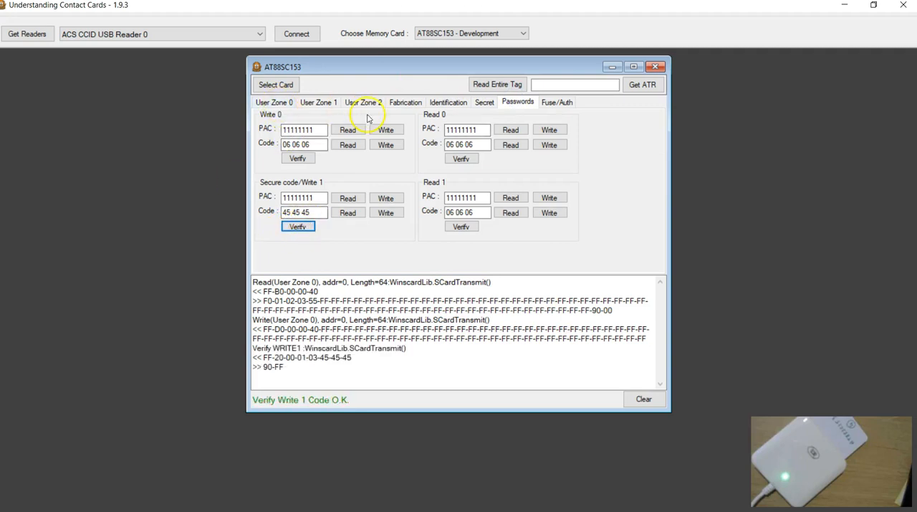
# Read AR0 from the card, disable its WLM setting, write the register and read it back.
pyautogui.click(406, 102)
pyautogui.click(272, 238)
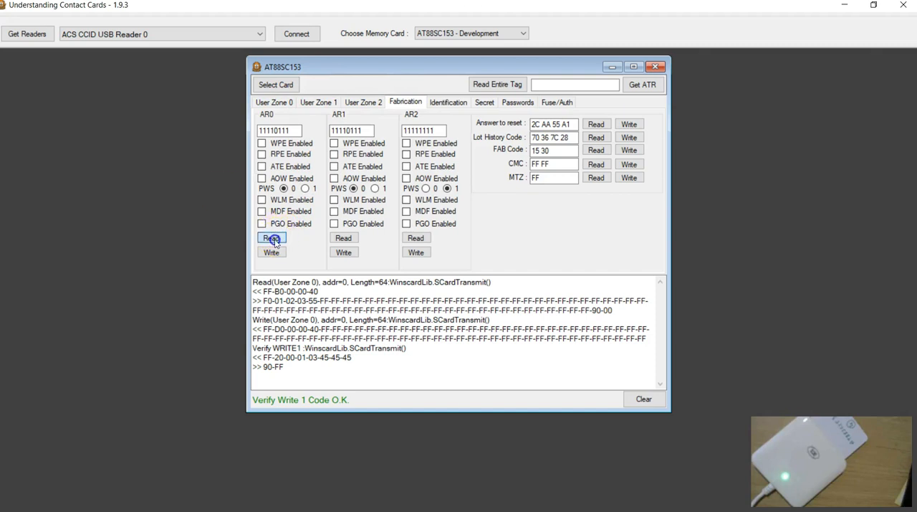
pyautogui.click(272, 254)
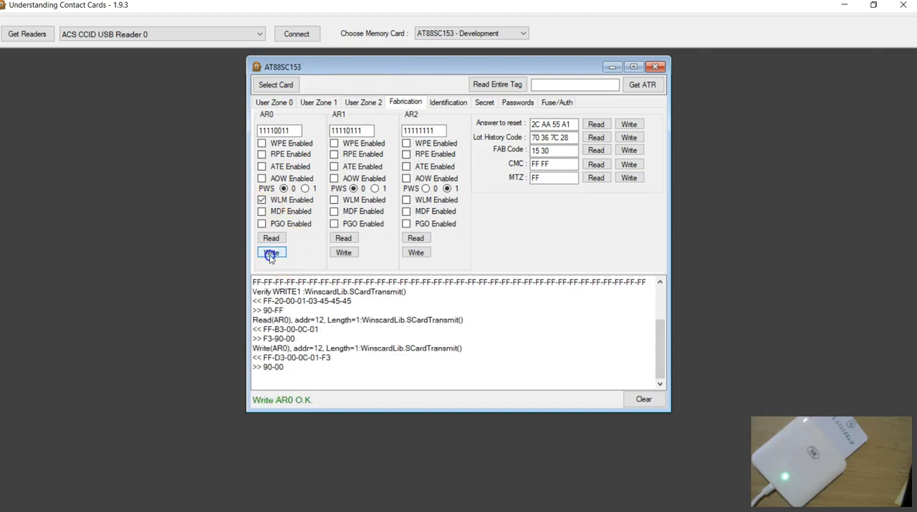
pyautogui.click(270, 240)
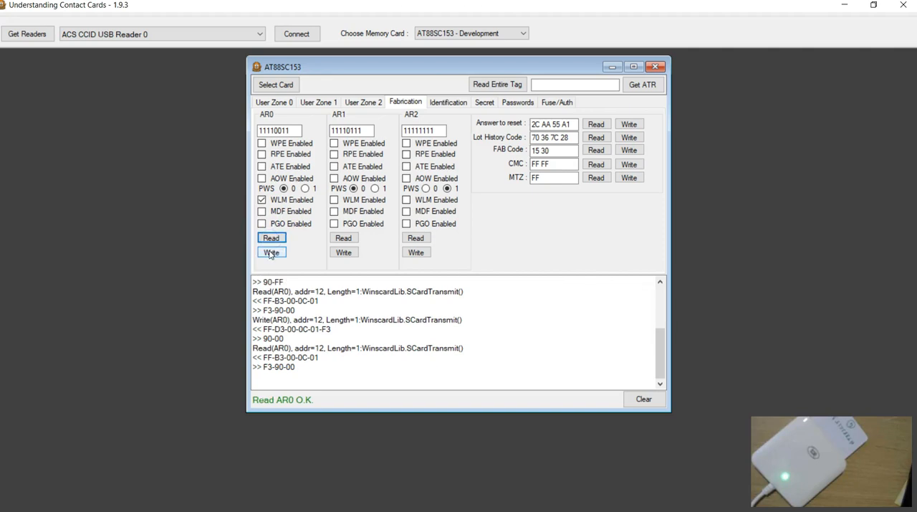
pyautogui.click(262, 200)
pyautogui.click(271, 251)
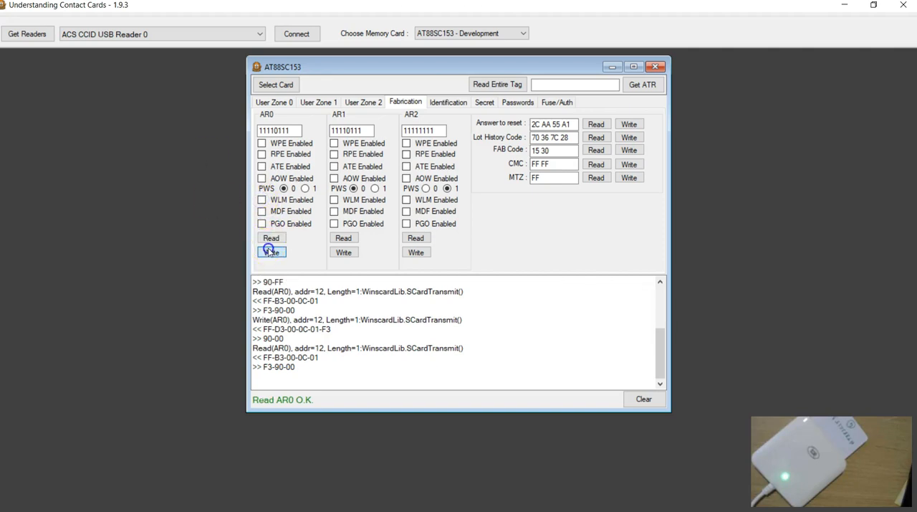
pyautogui.click(271, 238)
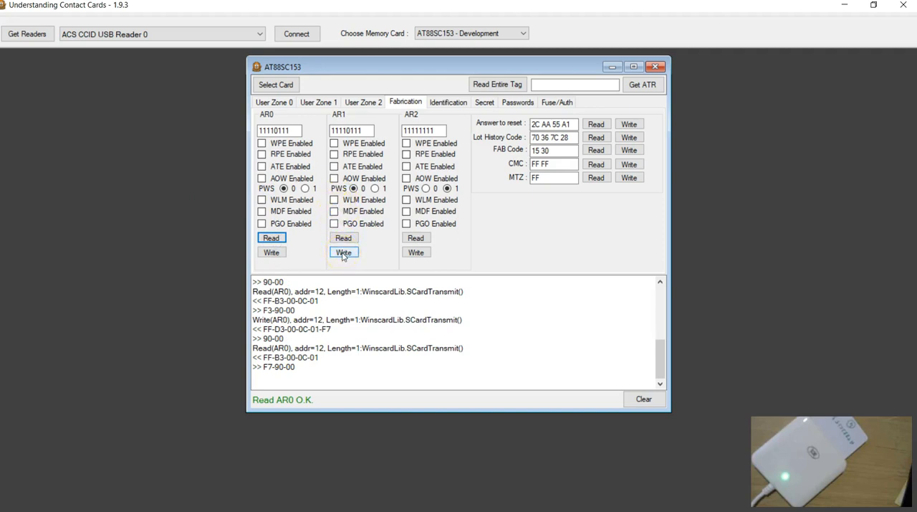
# Fill User Zone 0 with FF, write the whole zone to the card, clear the log and read the zone back.
pyautogui.click(271, 101)
pyautogui.click(570, 177)
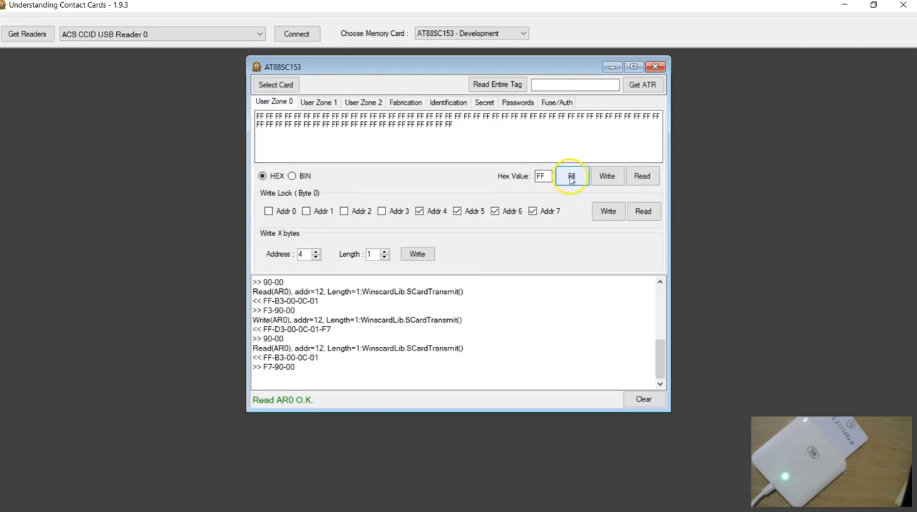
pyautogui.click(608, 177)
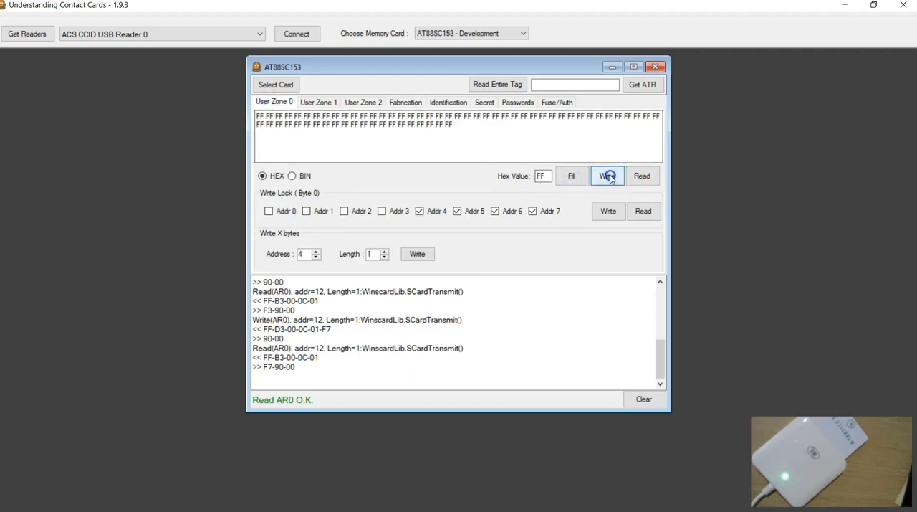
pyautogui.click(642, 398)
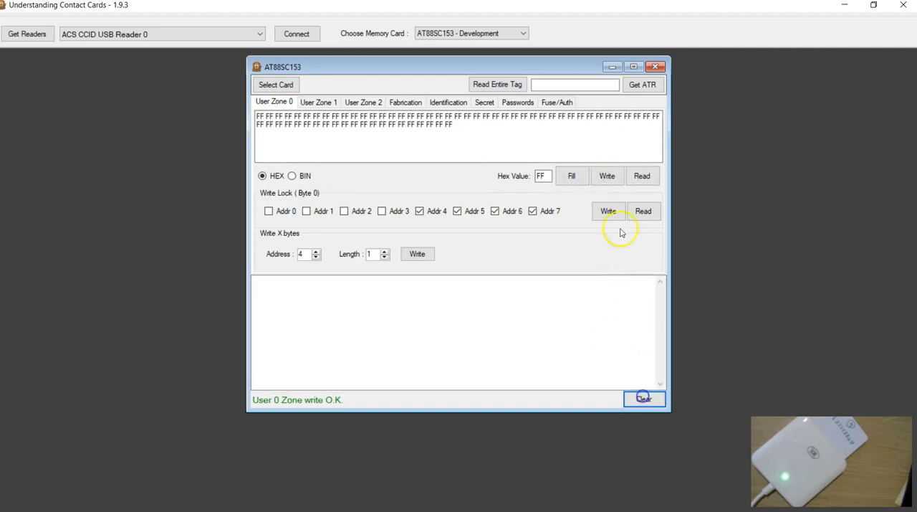
pyautogui.click(643, 176)
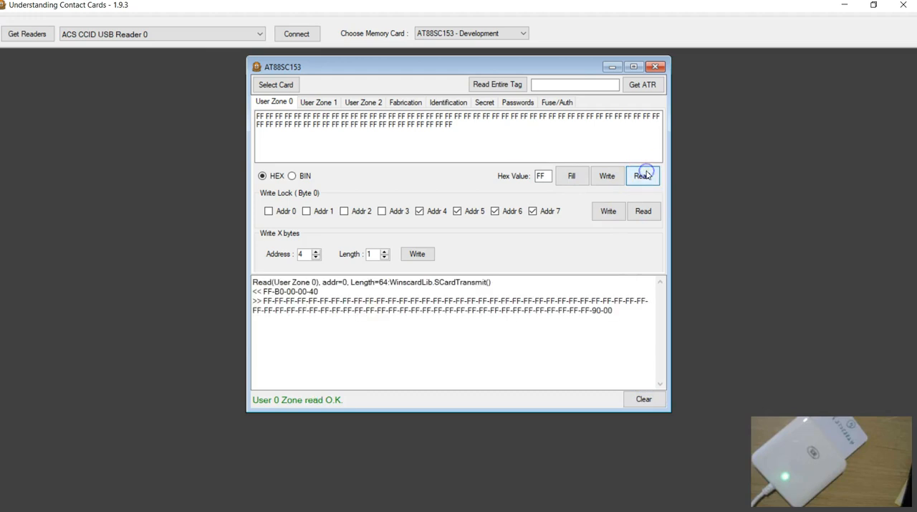
pyautogui.click(406, 103)
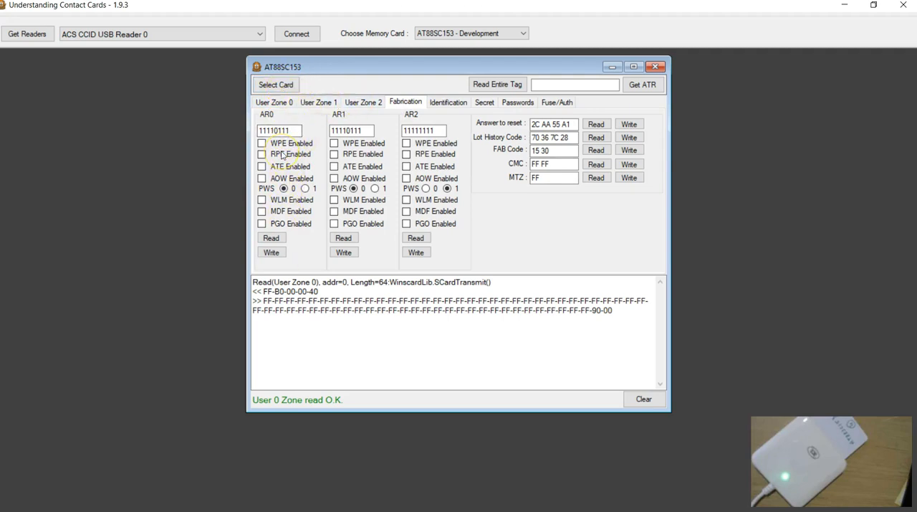
pyautogui.click(274, 103)
pyautogui.click(318, 103)
pyautogui.click(361, 102)
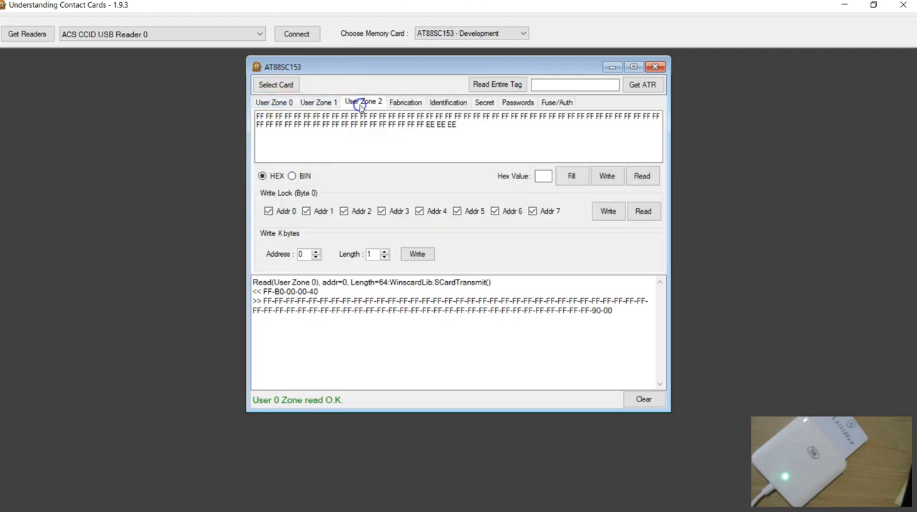
pyautogui.click(397, 103)
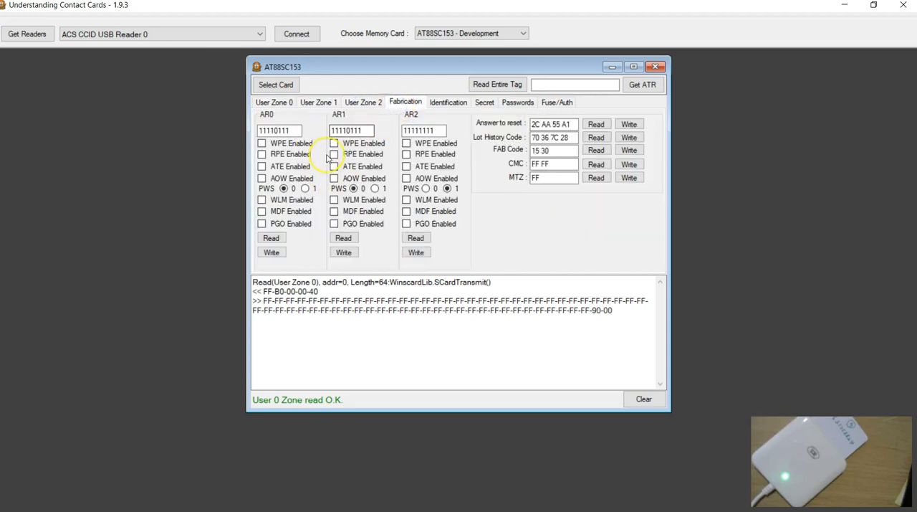